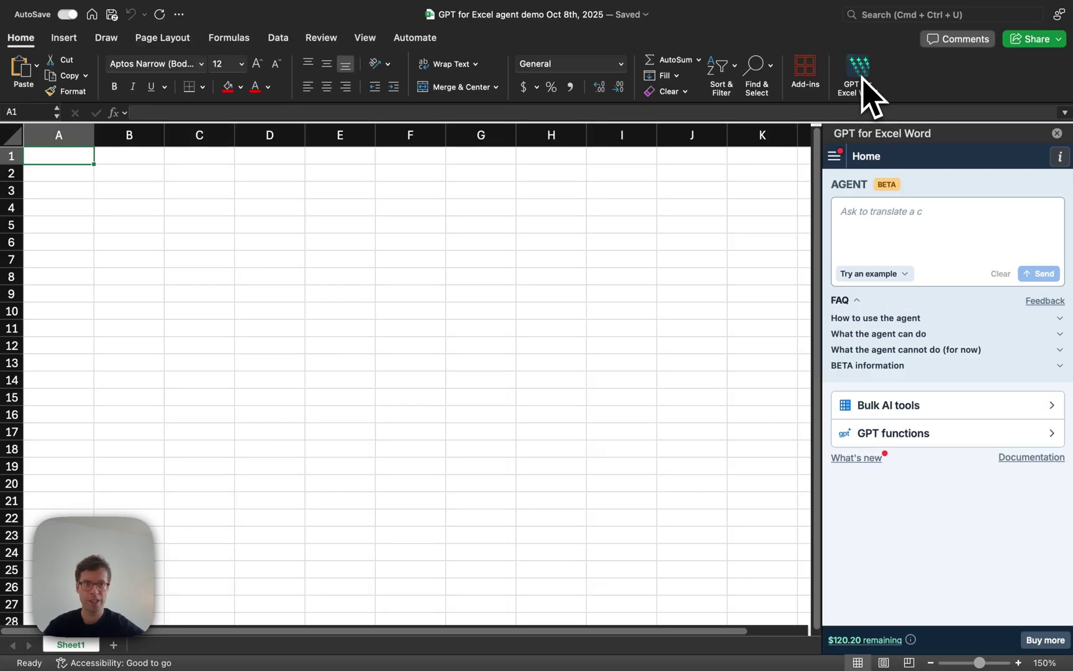
- Load the 'Generate and autofill formulas' monthly sales example, zoom in, and send its revenue request
left_click(895, 216)
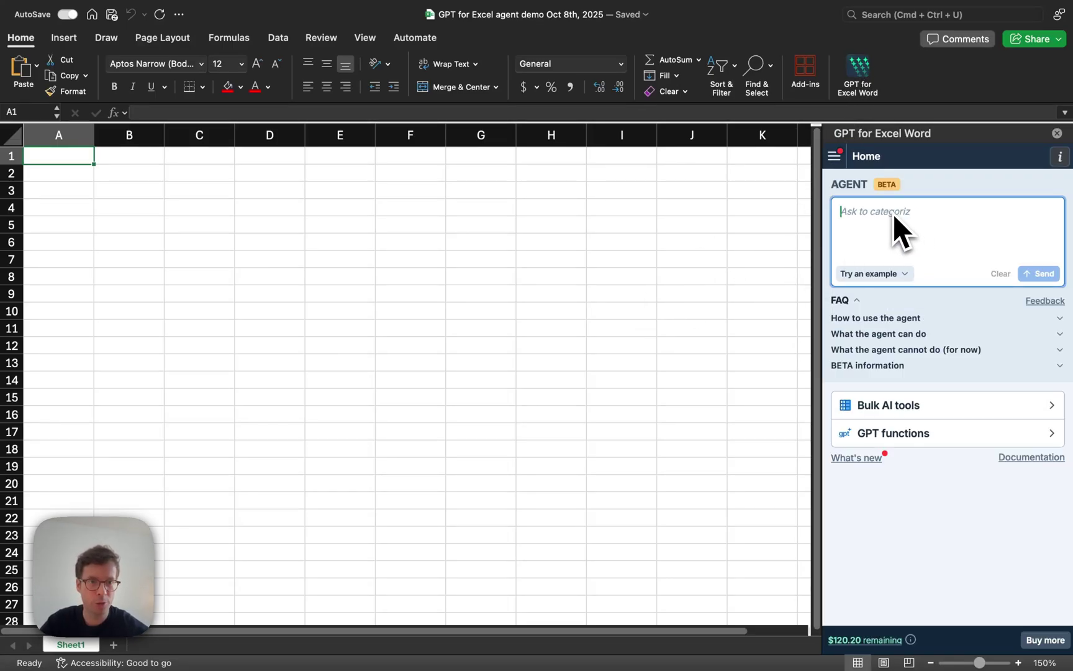
left_click(881, 284)
left_click(890, 295)
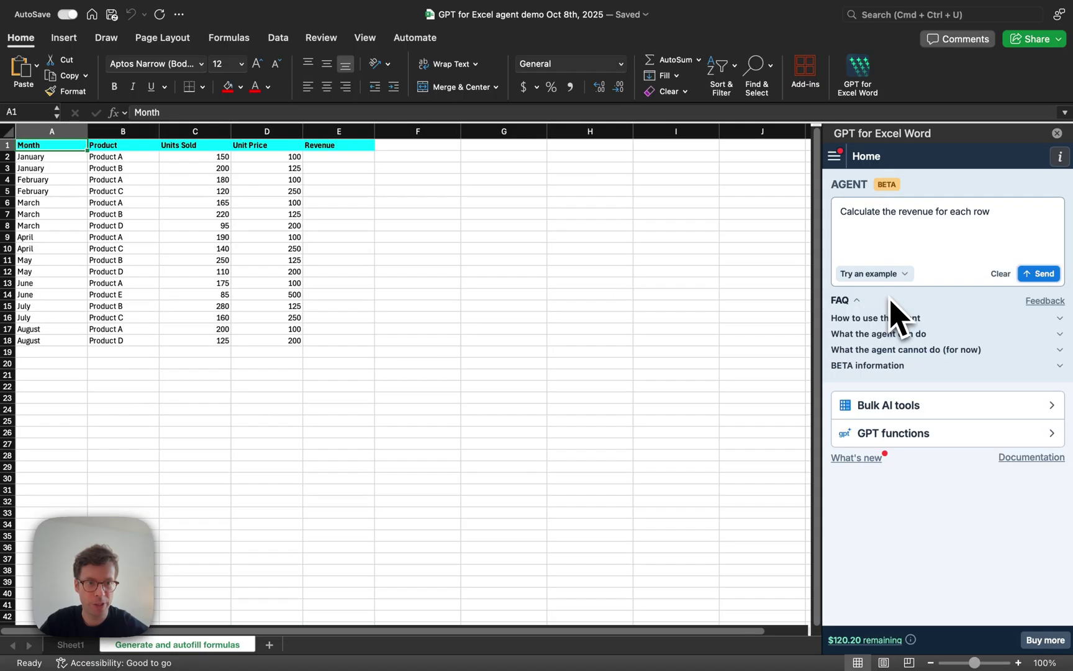
left_click(1019, 663)
left_click(1019, 662)
left_click(1019, 663)
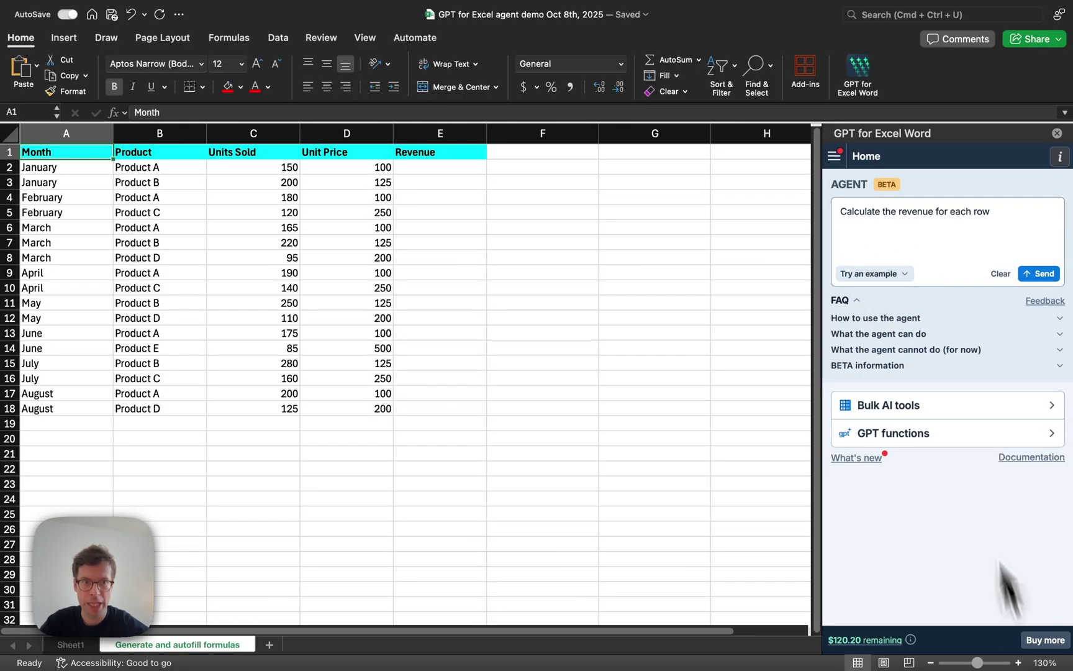
left_click(1040, 274)
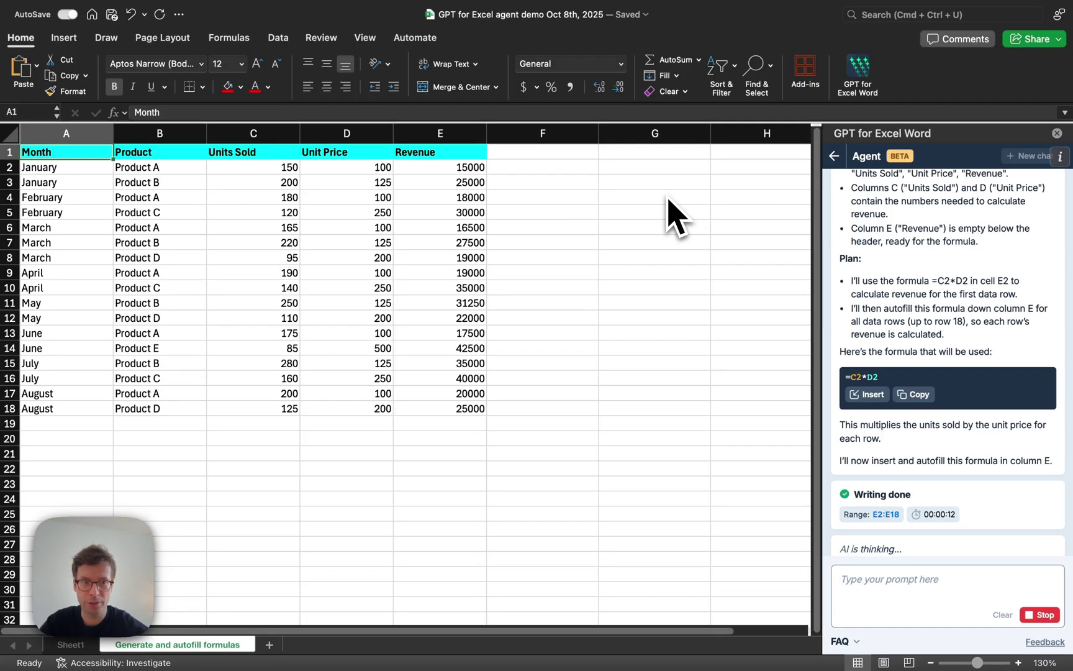
- Verify the agent's =C2*D2 revenue formulas by checking cells E2, E18 and E7
scroll(940, 276, "up", 3)
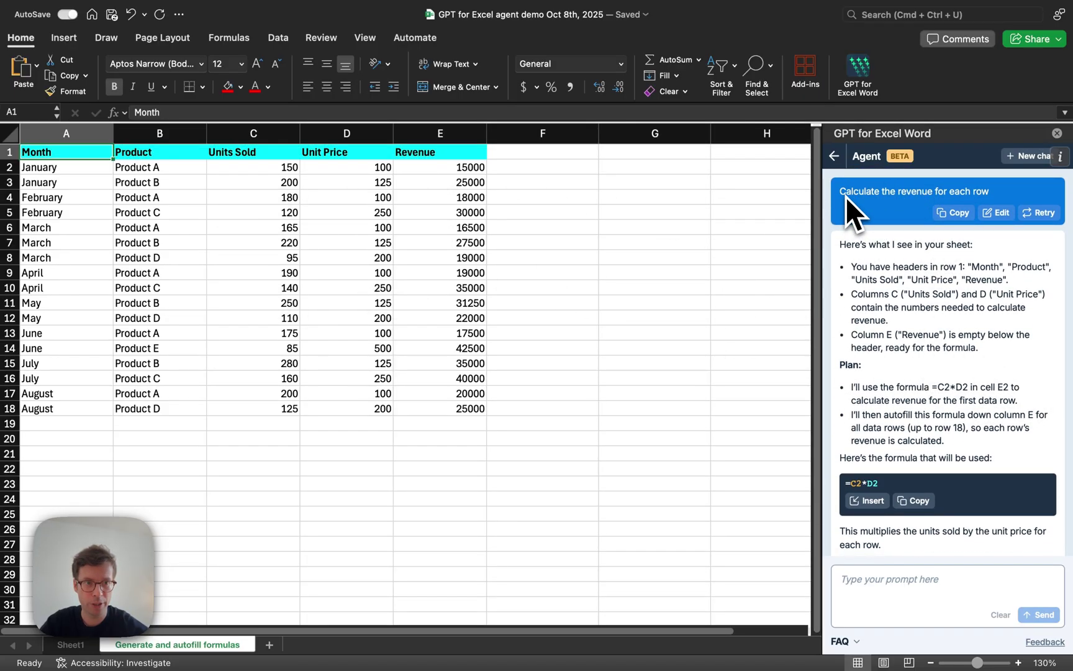
left_click_drag(845, 195, 969, 194)
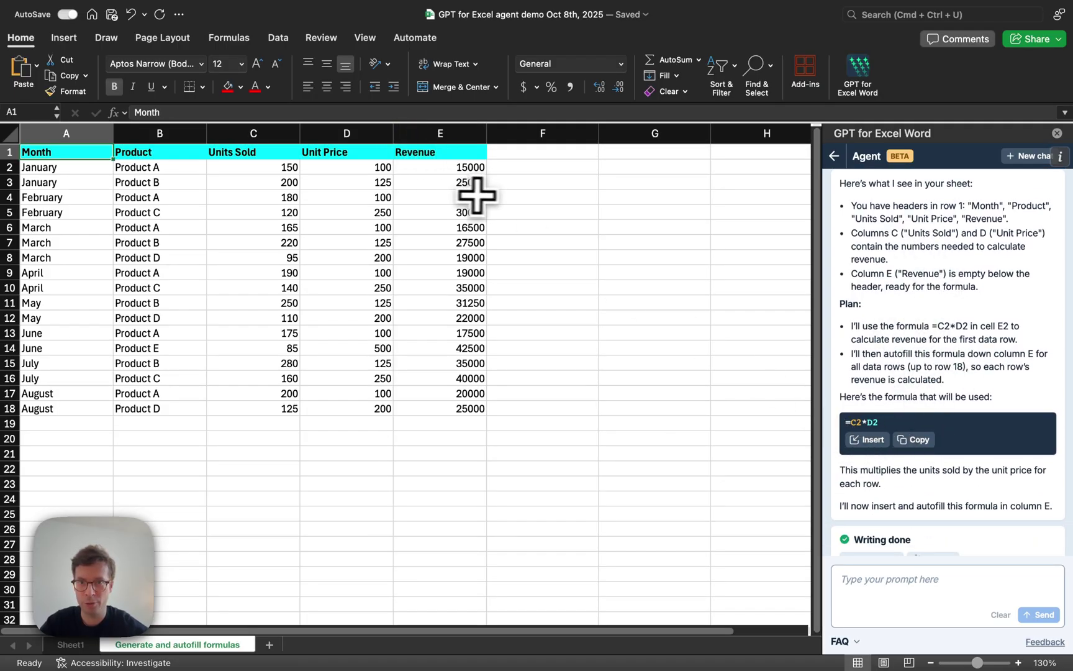
left_click(455, 176)
left_click(462, 168)
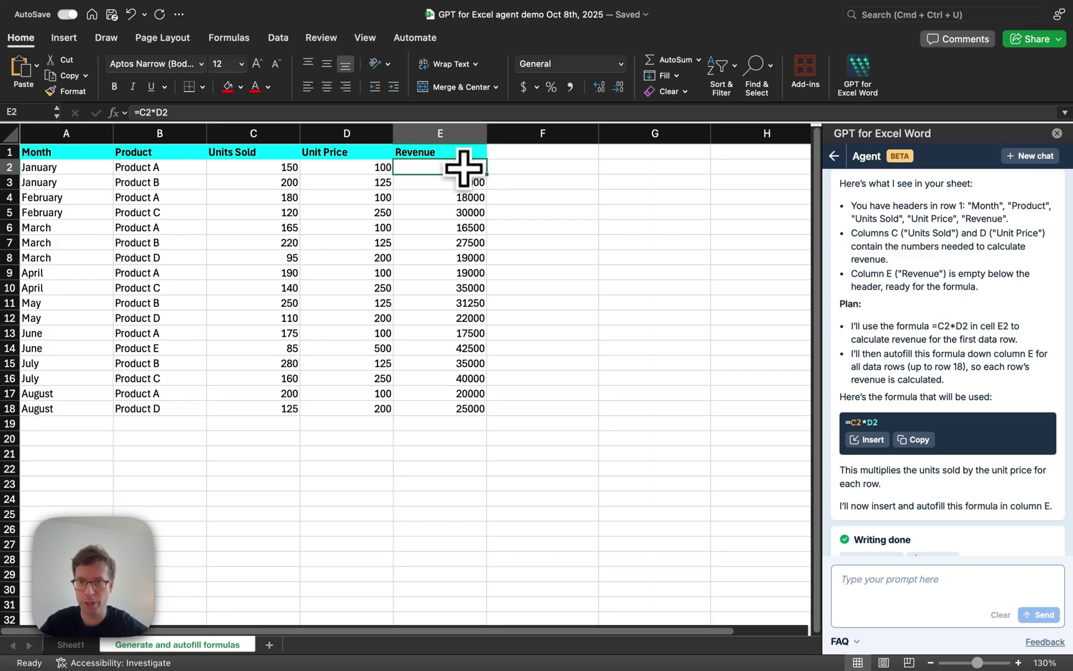
key("ctrl+Down")
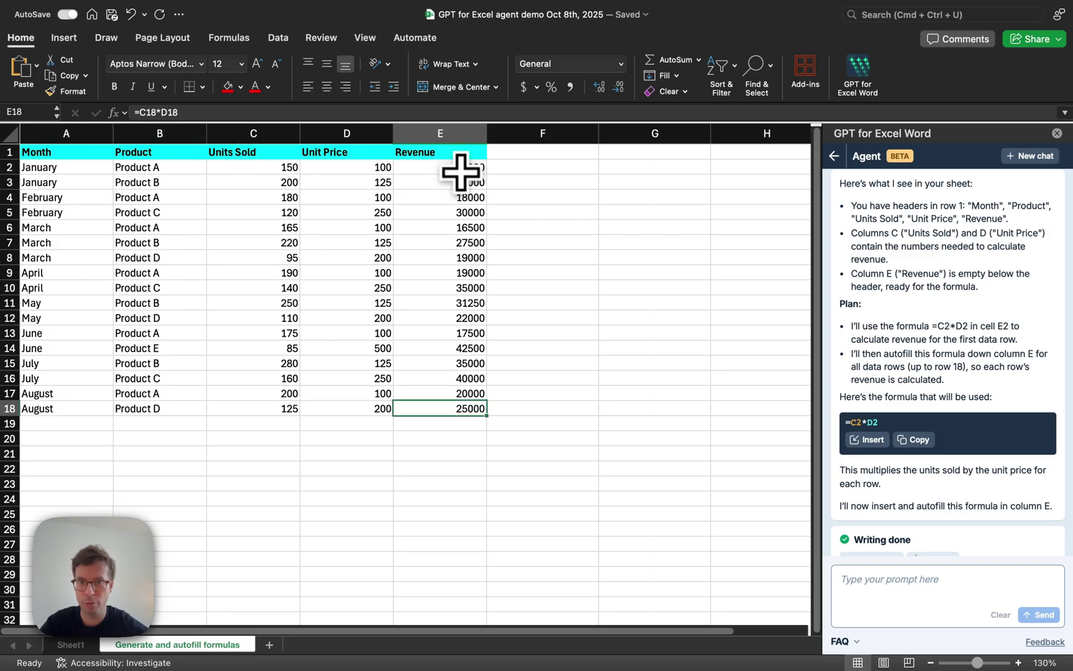
left_click(460, 168)
double_click(460, 167)
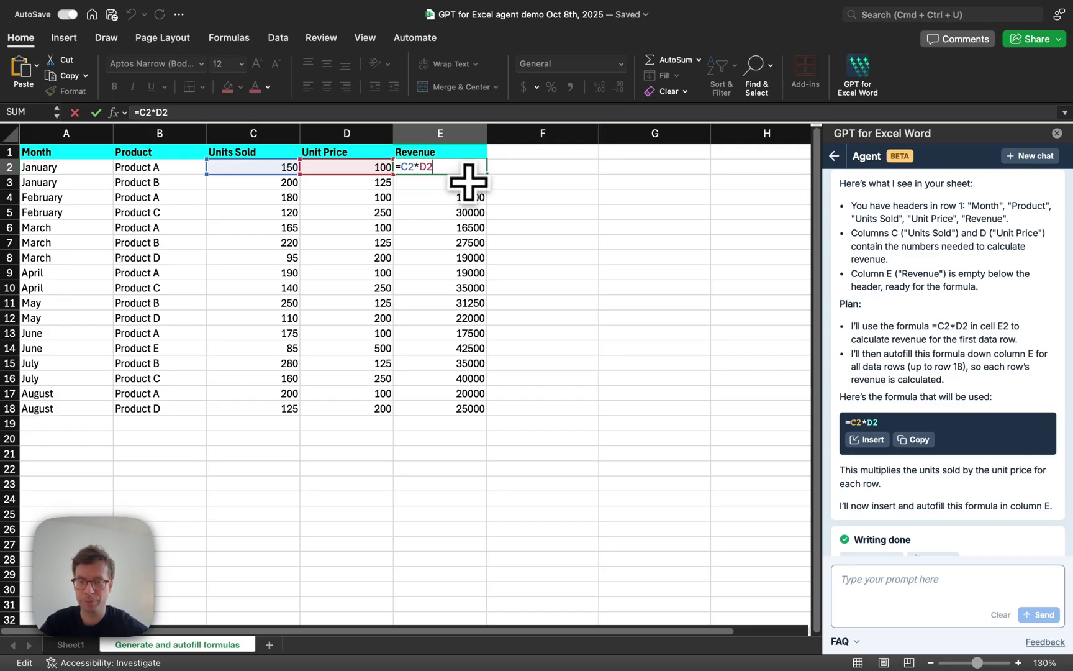
key("Return")
left_click(470, 242)
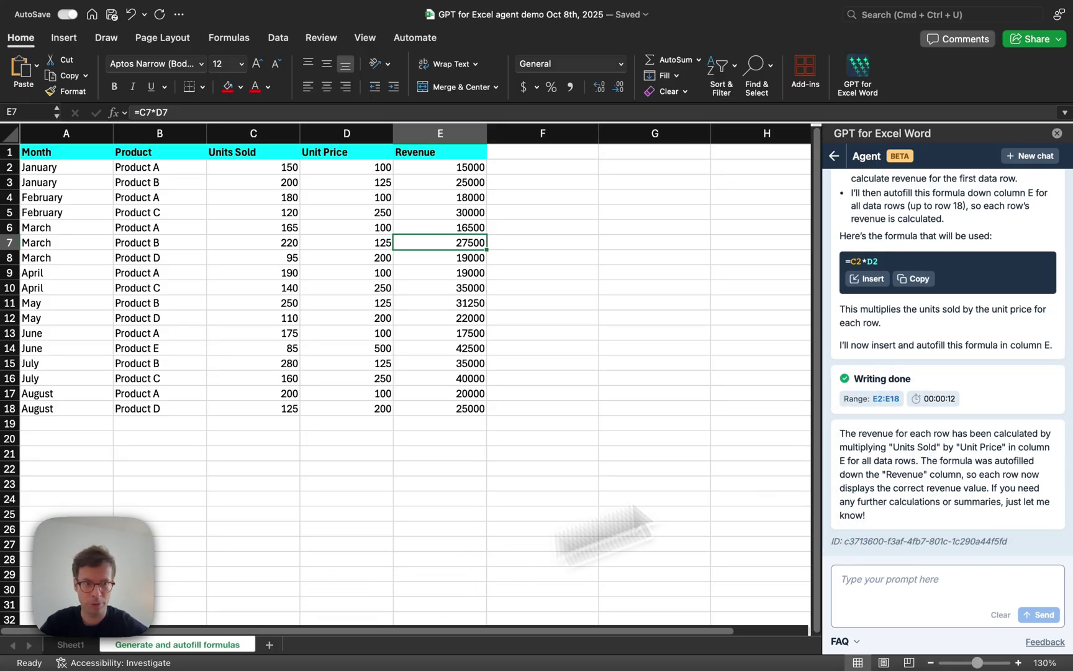
- In a new chat, load the Fix formula example and inspect the #NAME? error in I2
left_click(1027, 157)
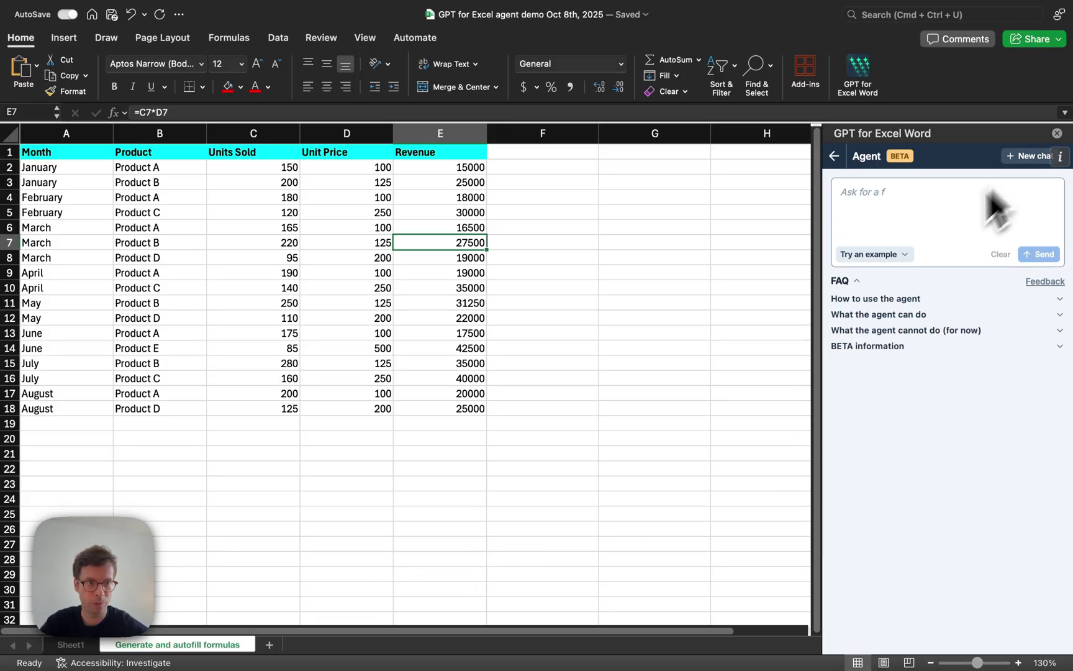
left_click(889, 255)
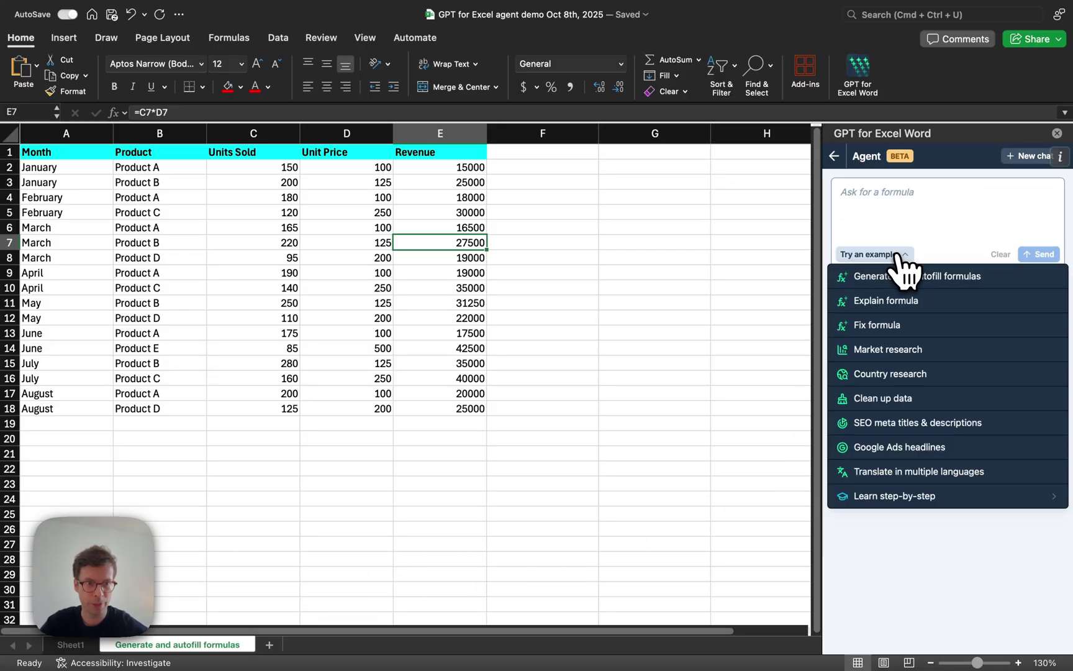
left_click(877, 325)
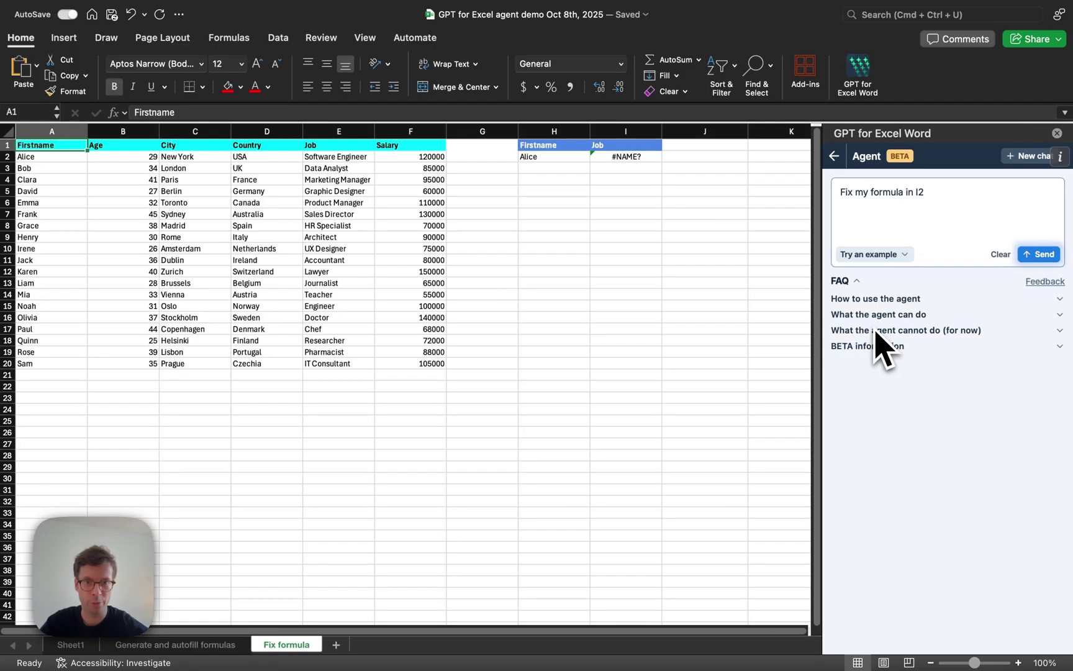
left_click(639, 158)
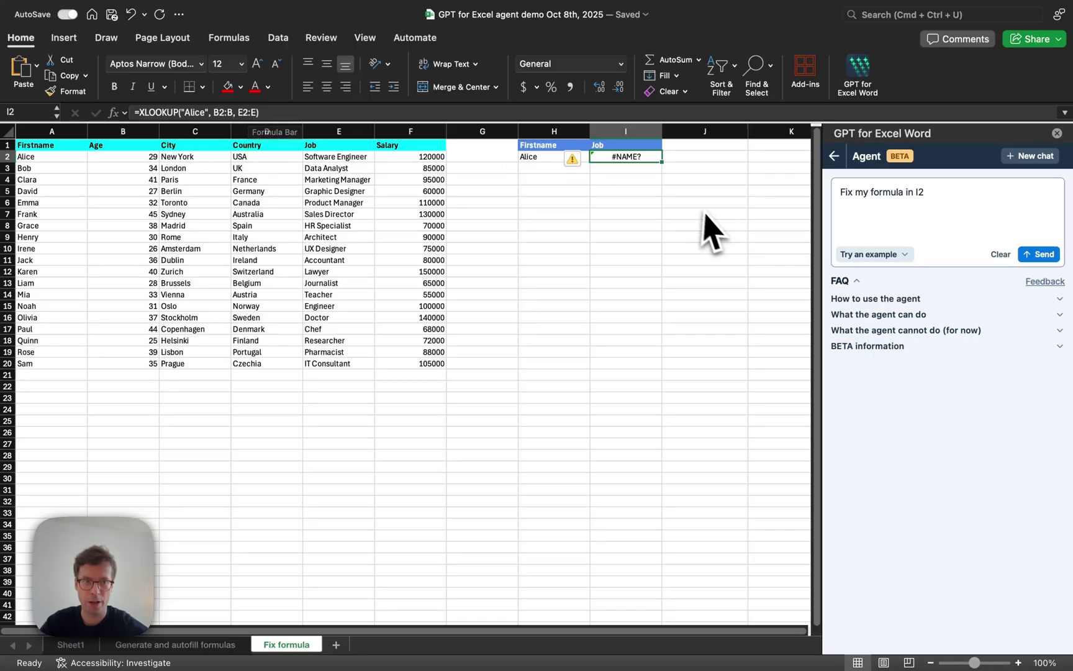
- Send the fix-formula request and review the agent's corrected XLOOKUP reply
left_click(884, 193)
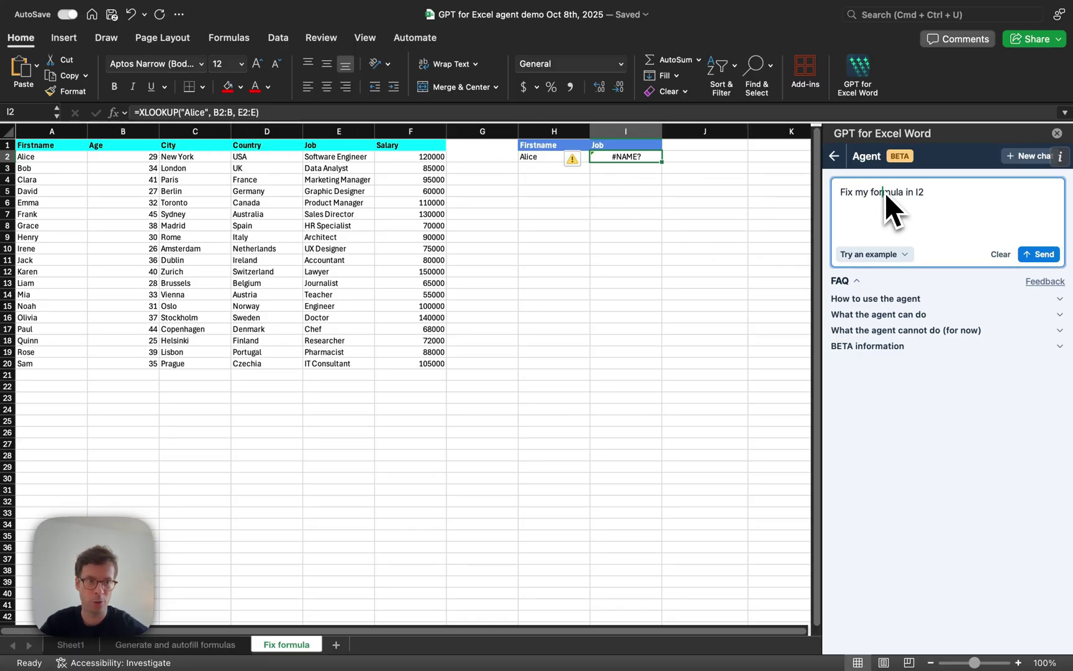
left_click(944, 190)
left_click(1040, 255)
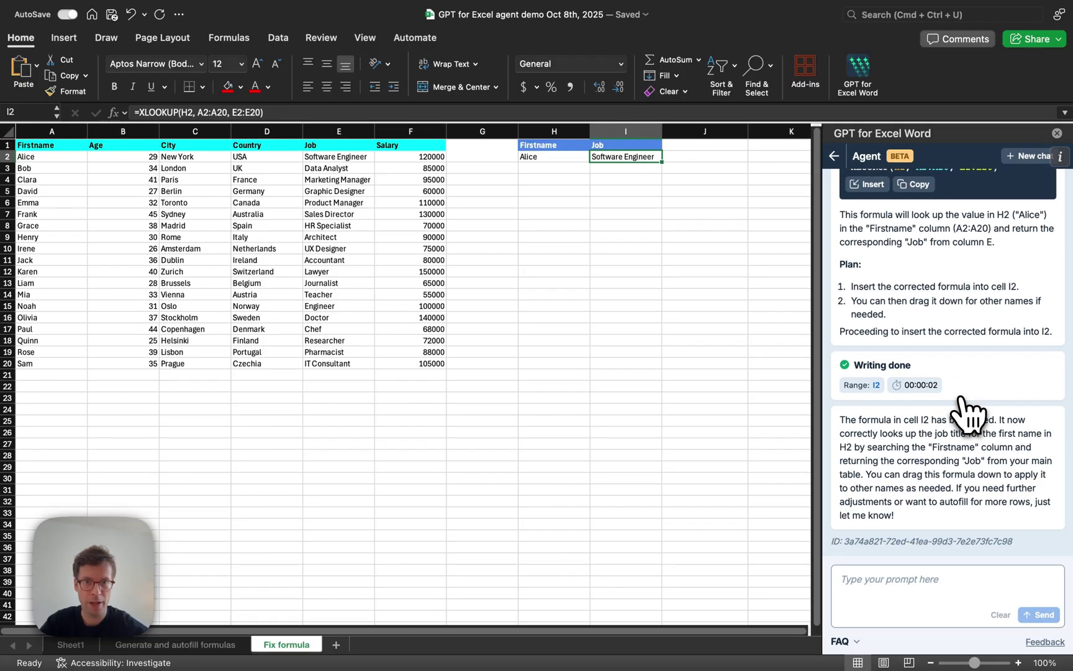
scroll(955, 310, "up", 5)
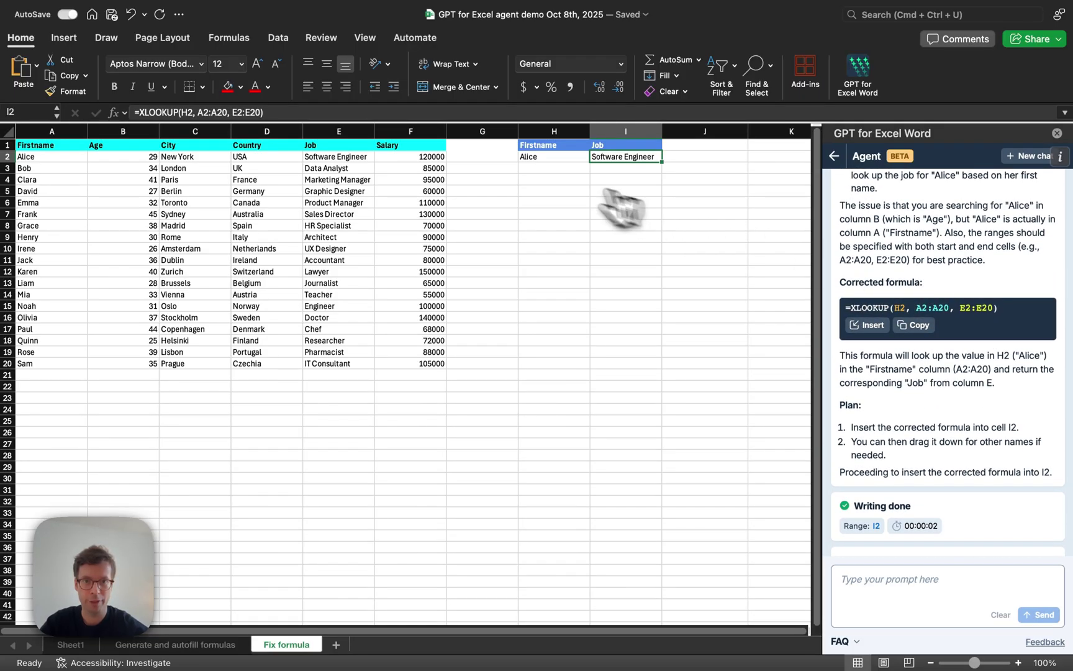
scroll(945, 406, "down", 1)
scroll(945, 407, "down", 3)
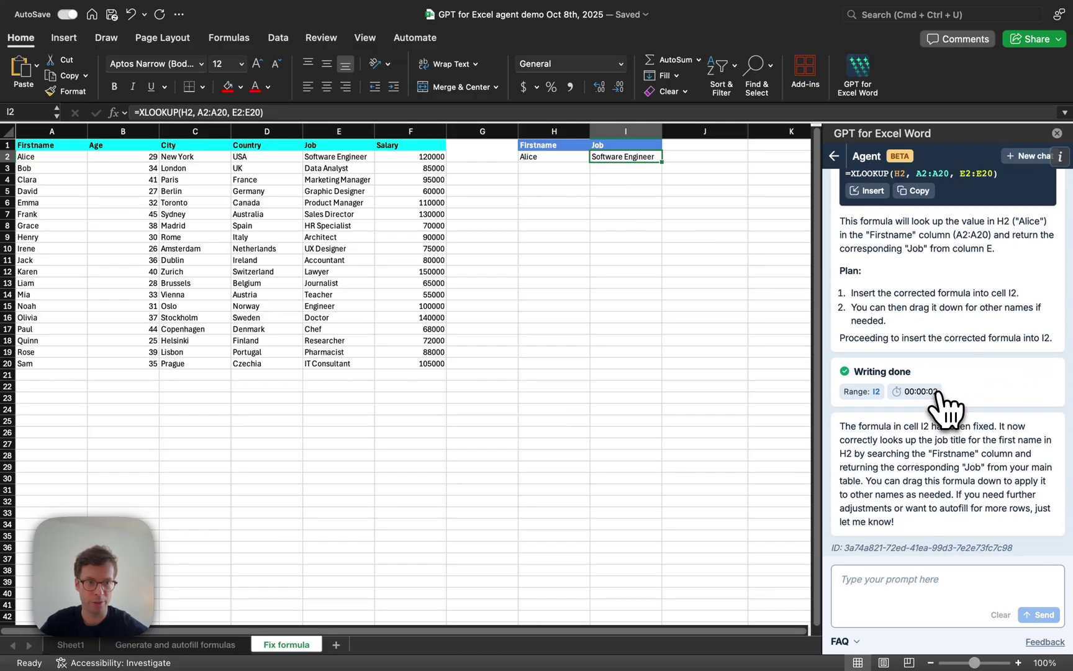
scroll(948, 270, "up", 7)
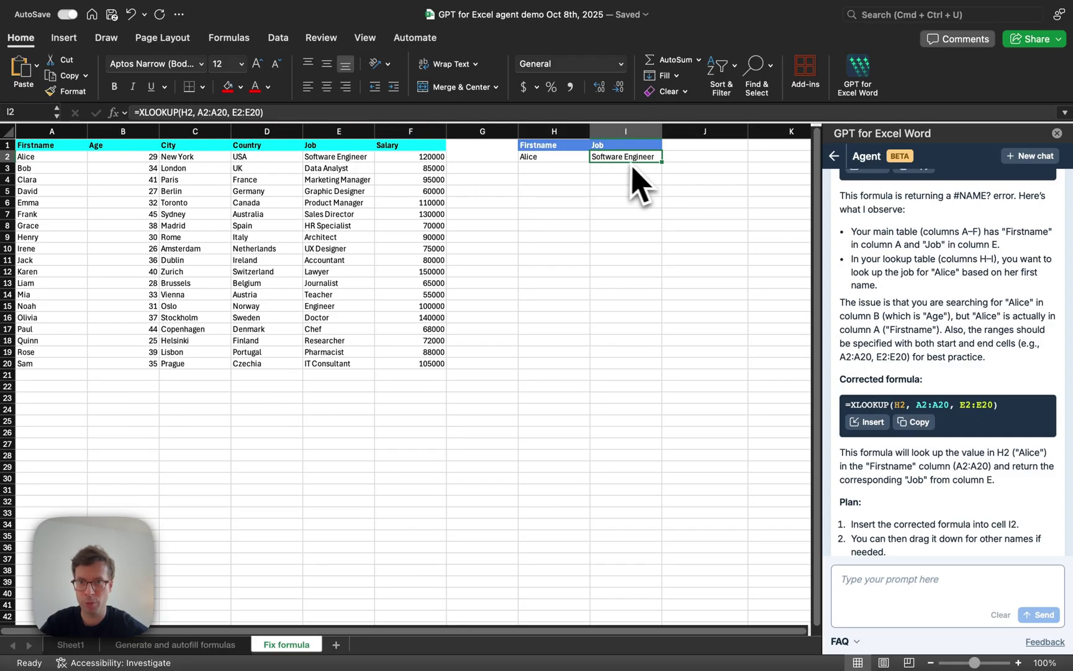
- Enter Jack in H2 and confirm I2 returns Accountant, matching Jack's job in E11
left_click(342, 157)
left_click(643, 159)
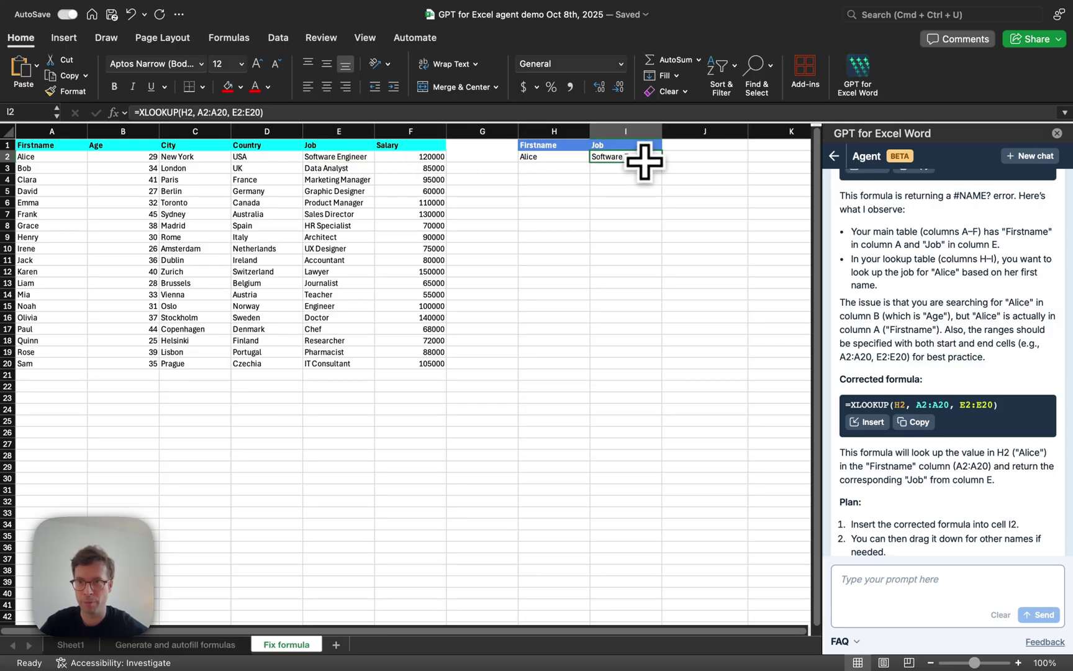
left_click(554, 157)
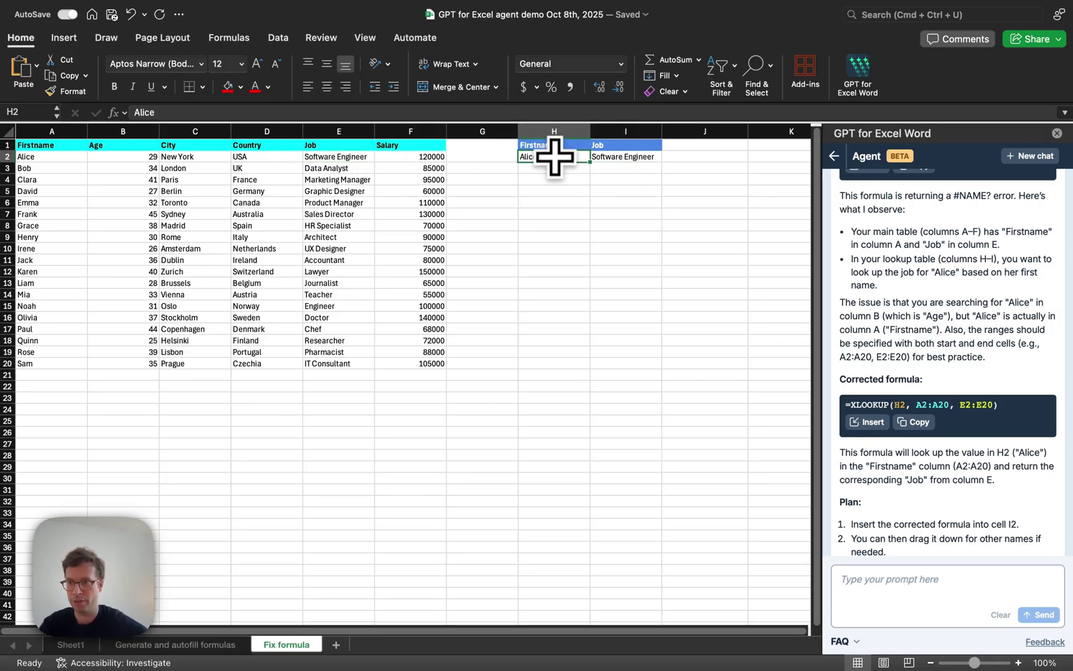
type("Ja")
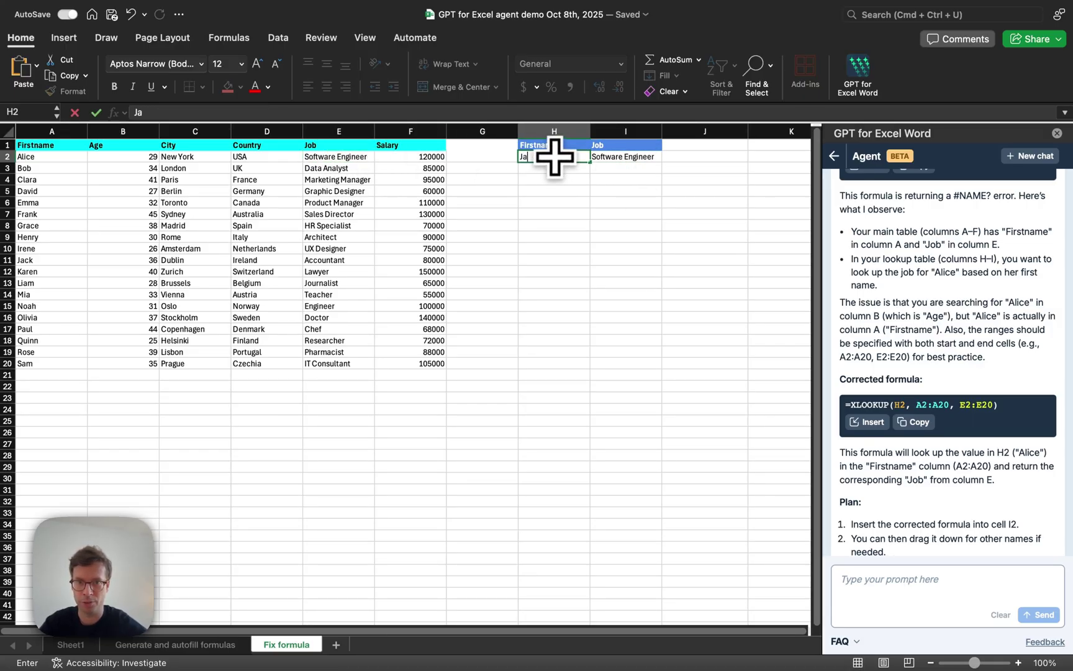
type("ck")
key("Return")
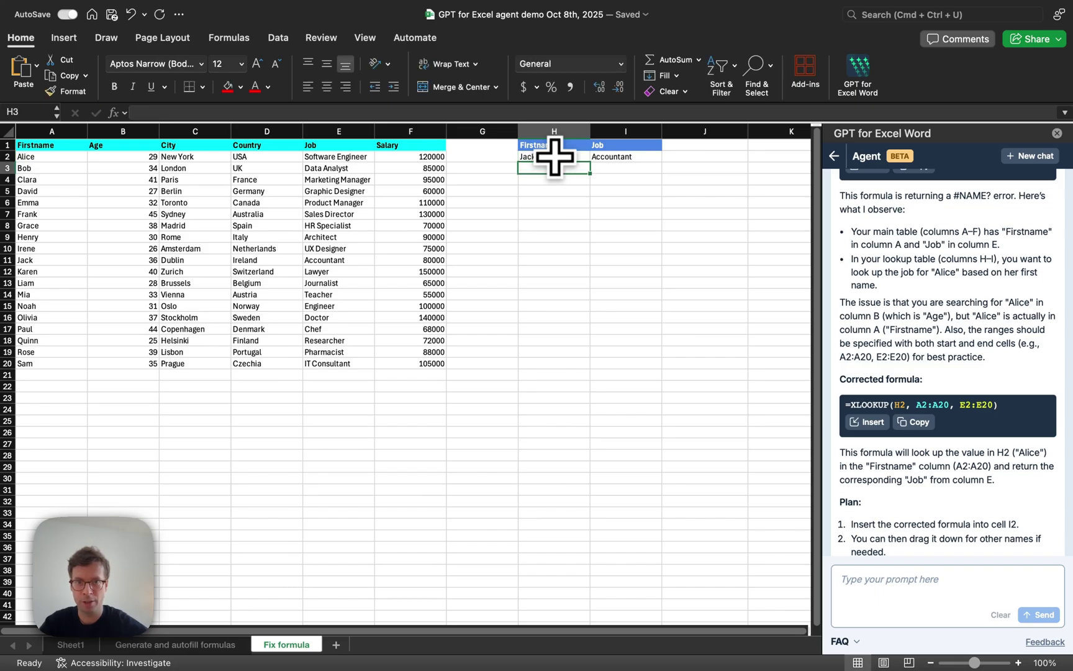
left_click(58, 260)
left_click(350, 260)
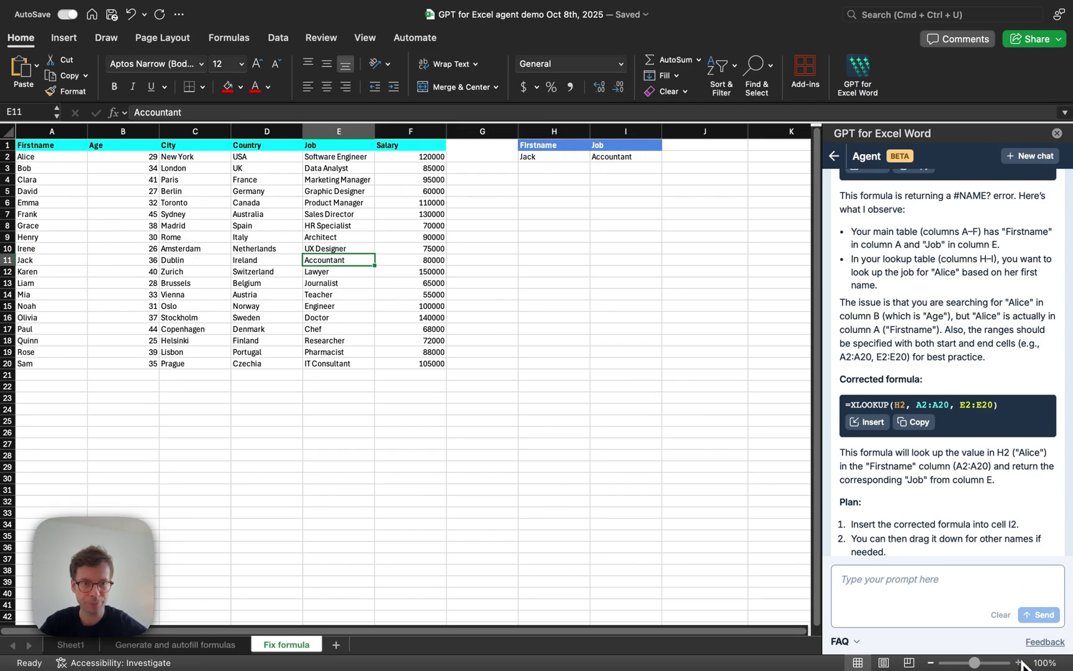
- In a new chat, load the Market research example and zoom in on the sheet
left_click(1033, 158)
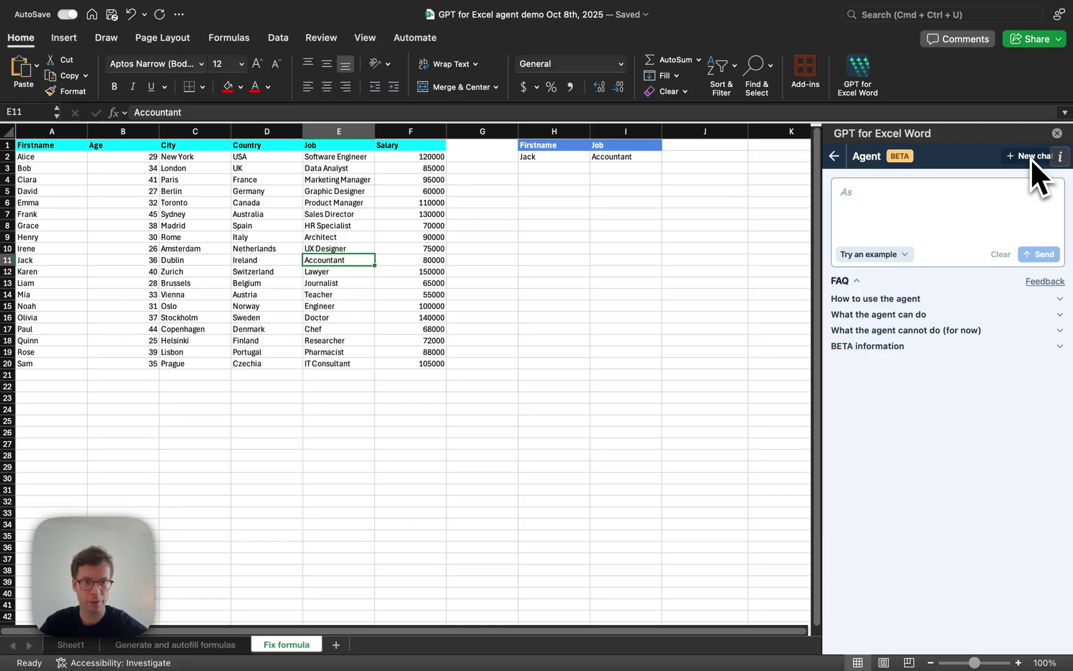
left_click(882, 258)
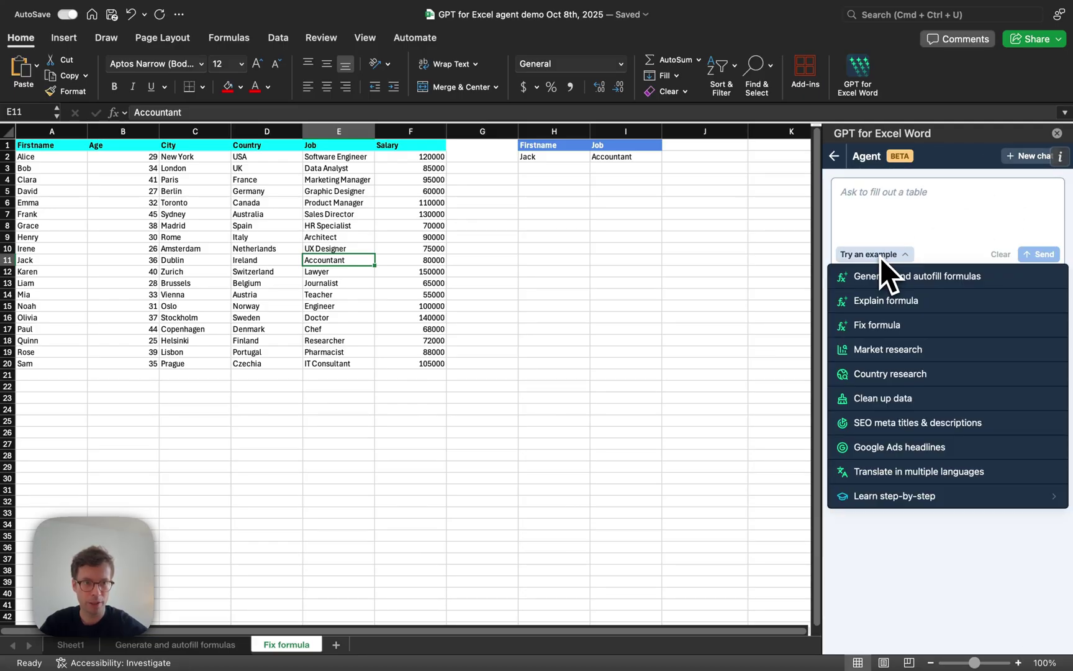
left_click(889, 351)
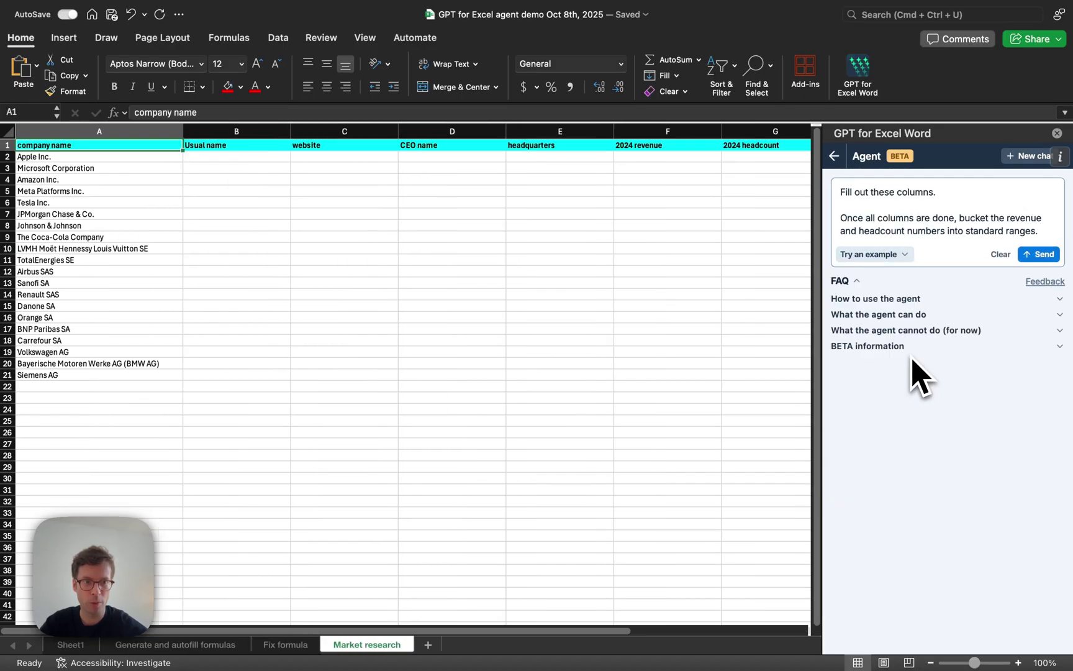
left_click(1019, 663)
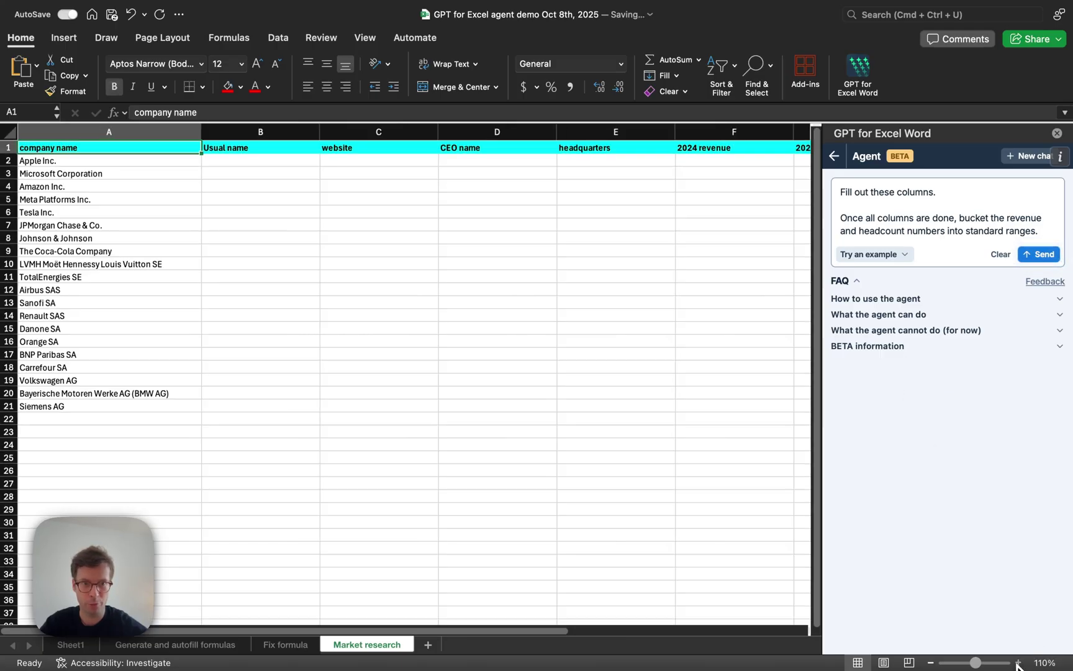
left_click(1019, 663)
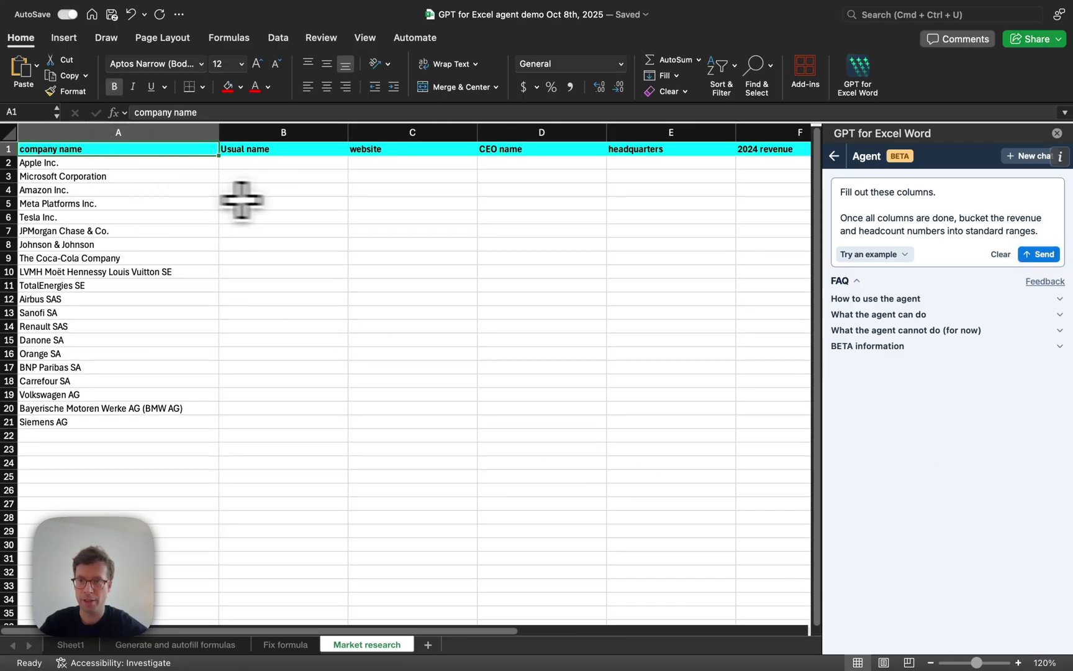
- Review the 20 company names and delete the bucketing paragraph from the prompt
left_click_drag(173, 165, 126, 424)
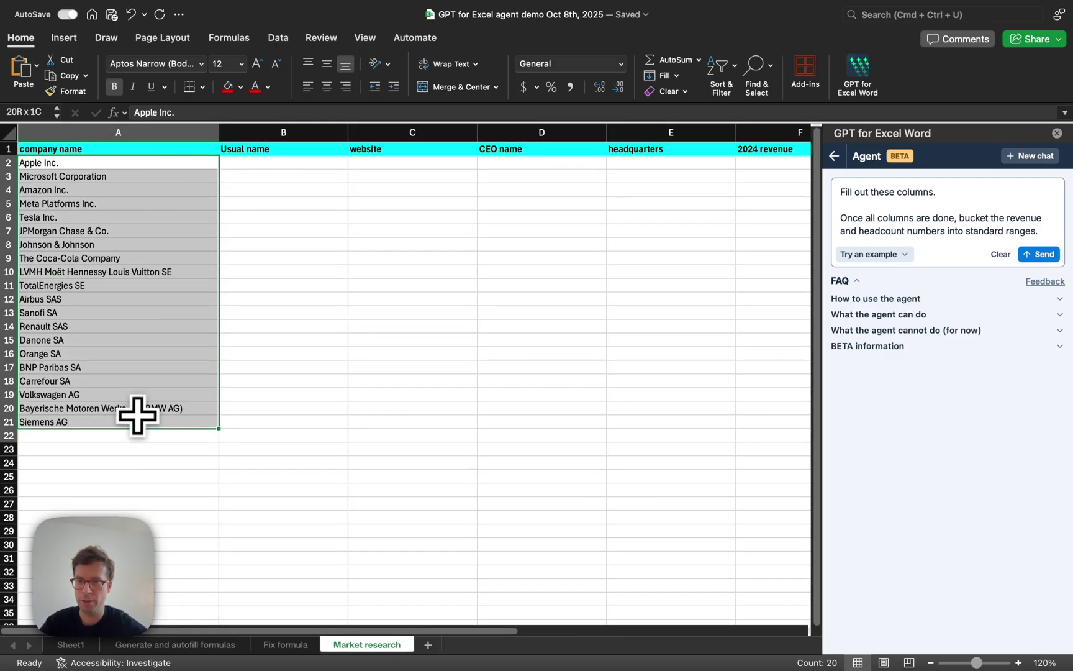
left_click(293, 162)
scroll(519, 194, "right", 5)
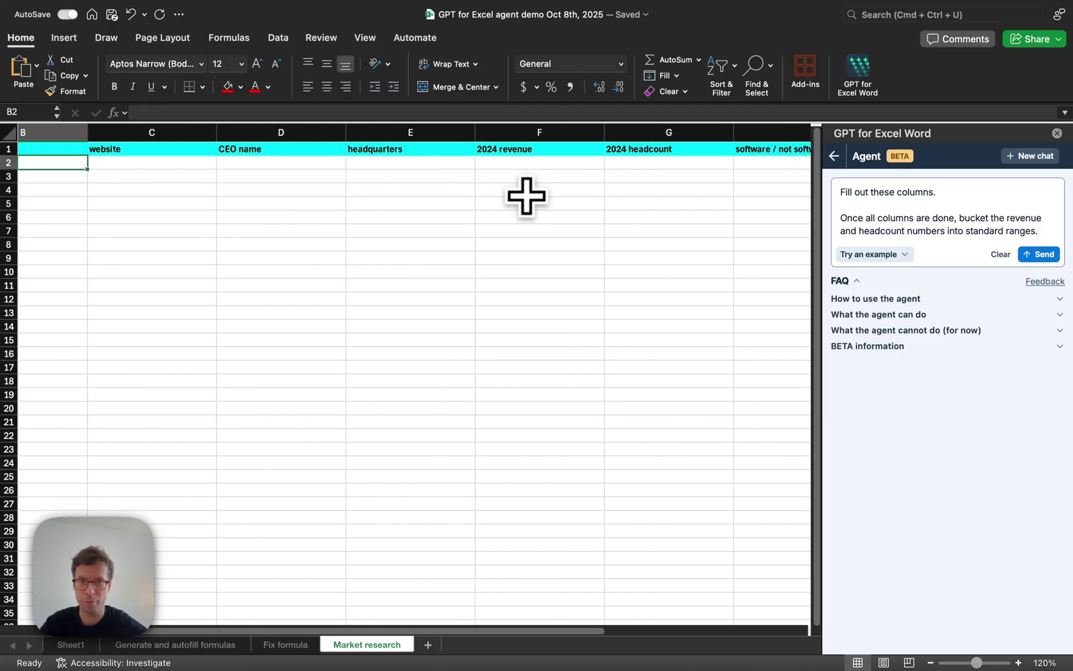
scroll(526, 195, "left", 5)
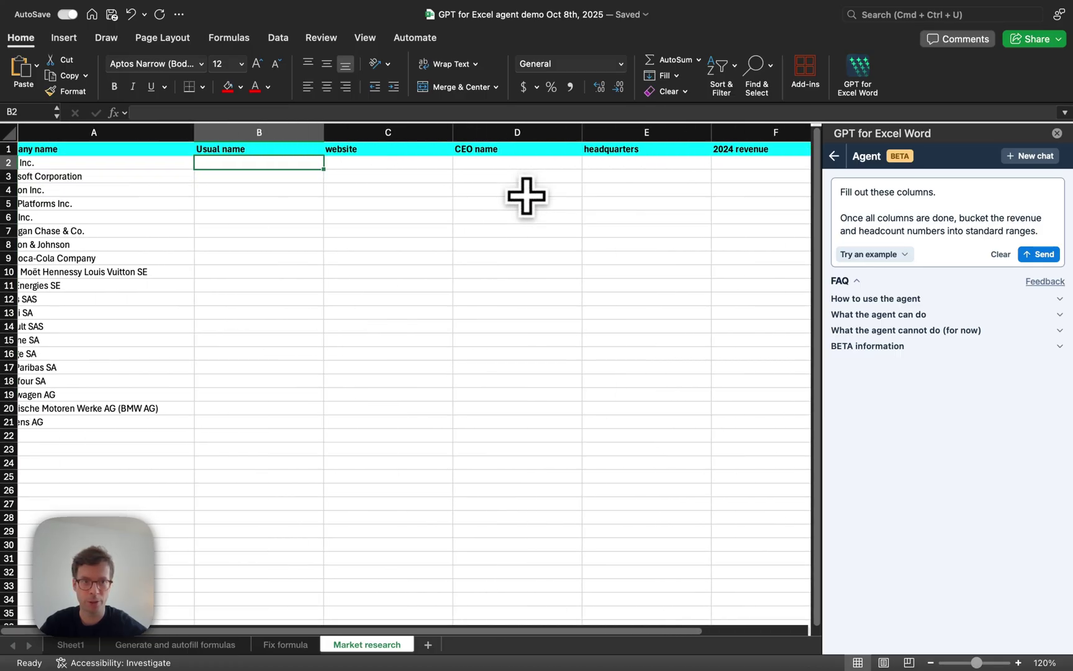
triple_click(878, 218)
key("BackSpace")
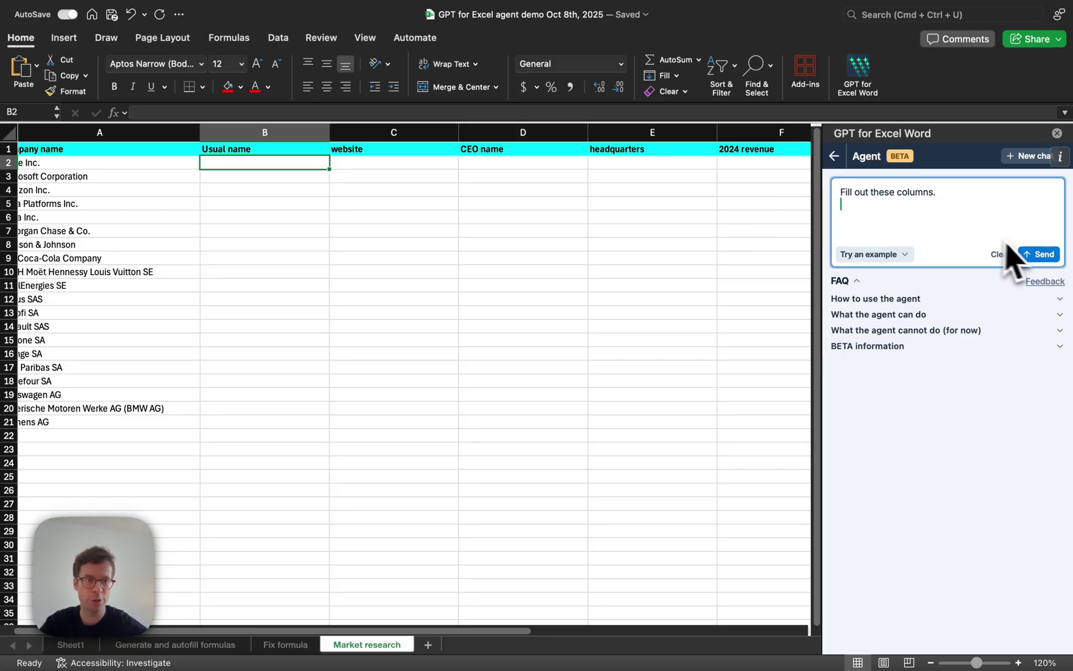
- Send 'Fill out these columns.' so the agent fills Usual name and websites for the companies
left_click(1041, 255)
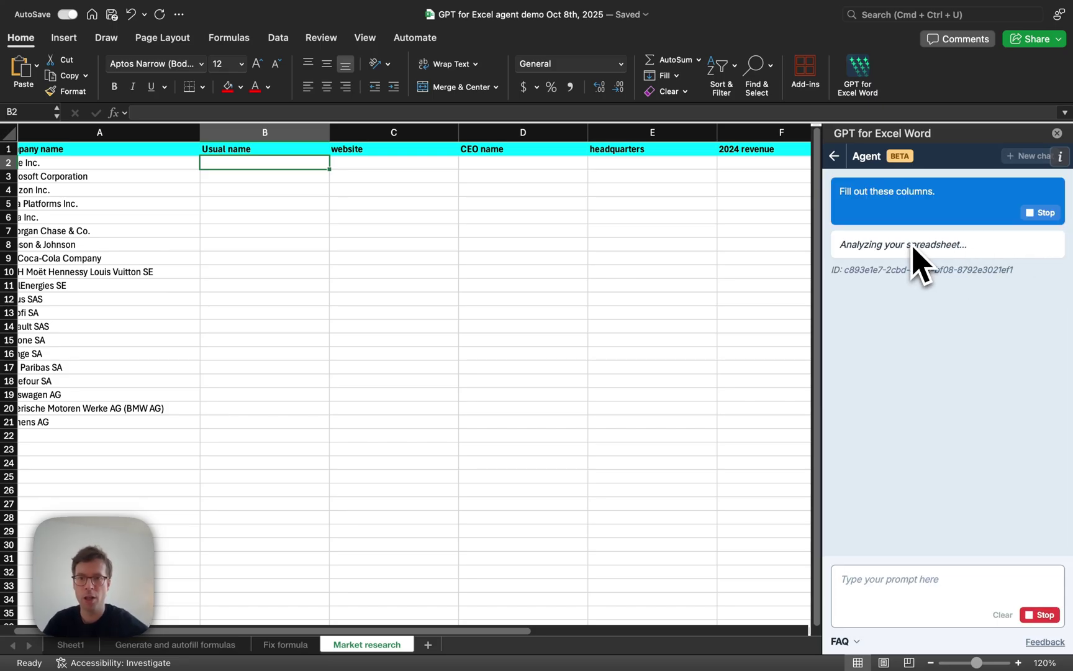
scroll(527, 405, "left", 1)
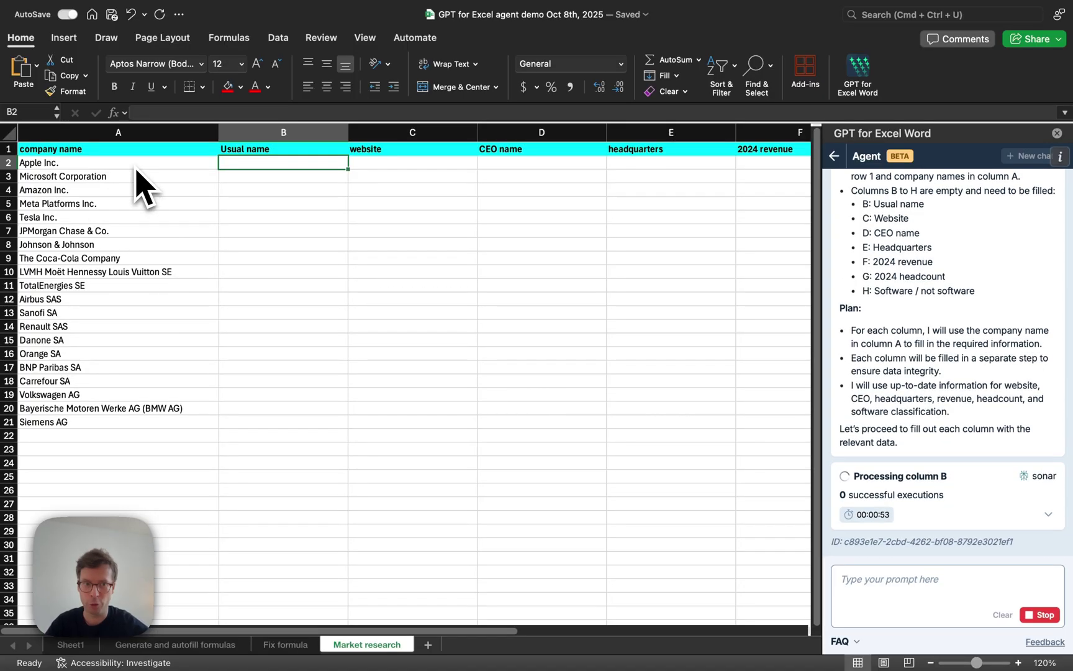
scroll(956, 348, "up", 2)
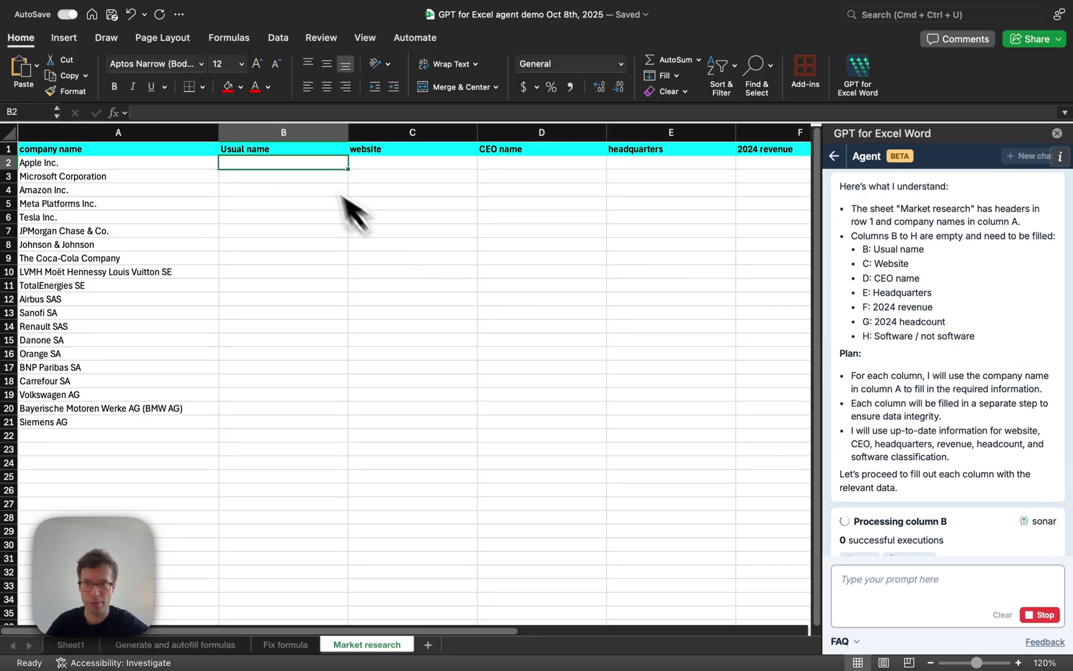
scroll(969, 373, "up", 2)
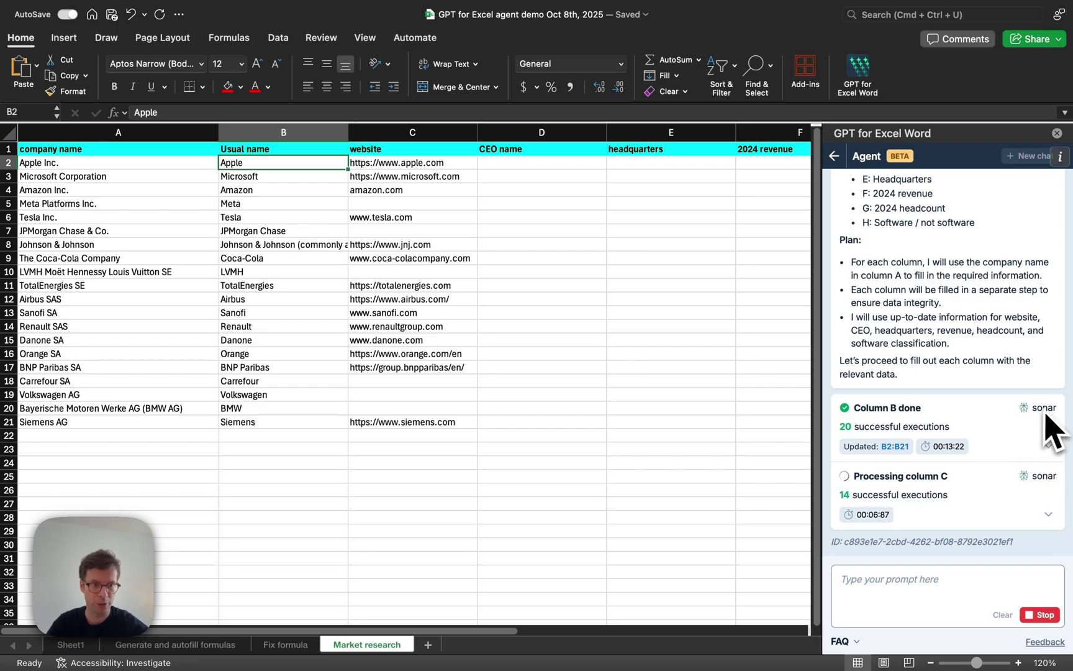
- Review the Usual name prompt template in the 'Column B done' card and select B2:B21
left_click(1049, 446)
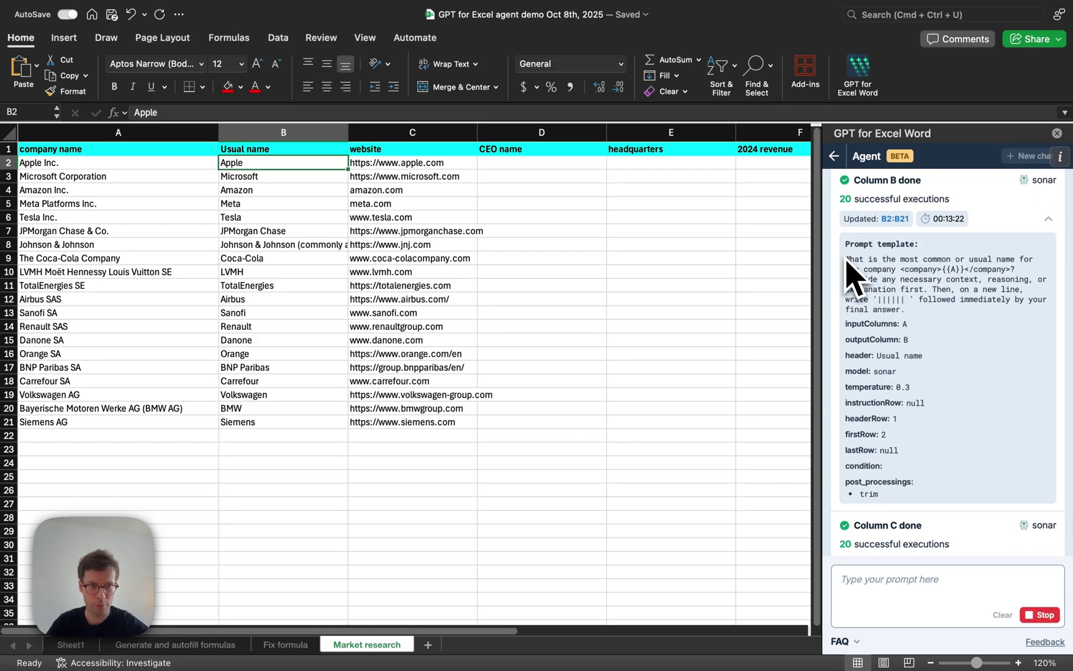
left_click_drag(871, 265, 922, 319)
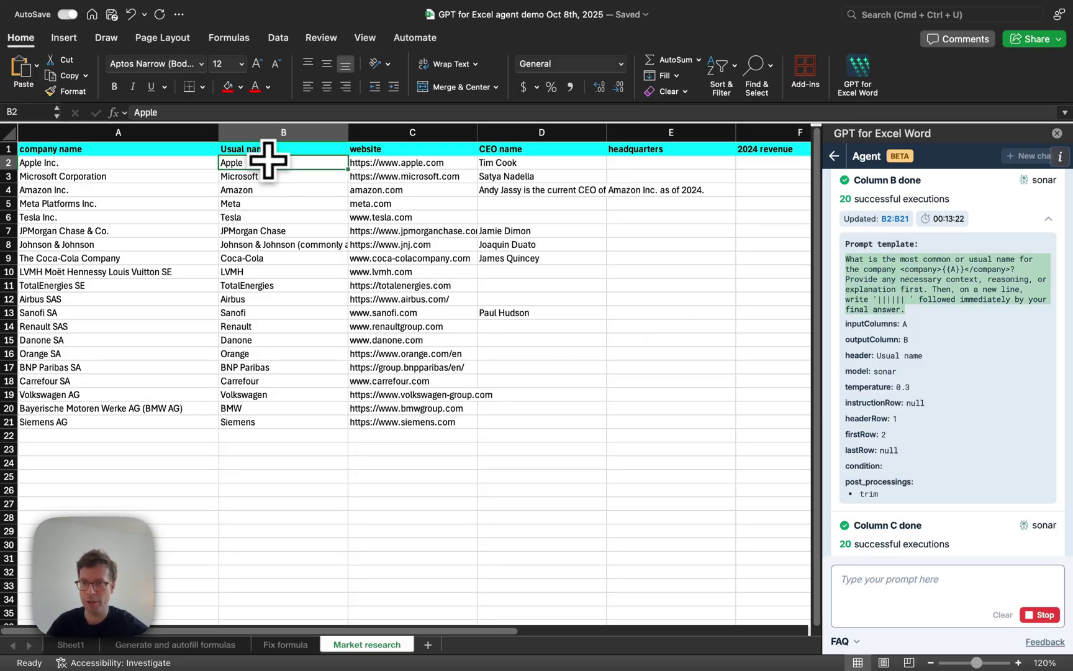
left_click_drag(271, 163, 281, 420)
scroll(952, 443, "down", 3)
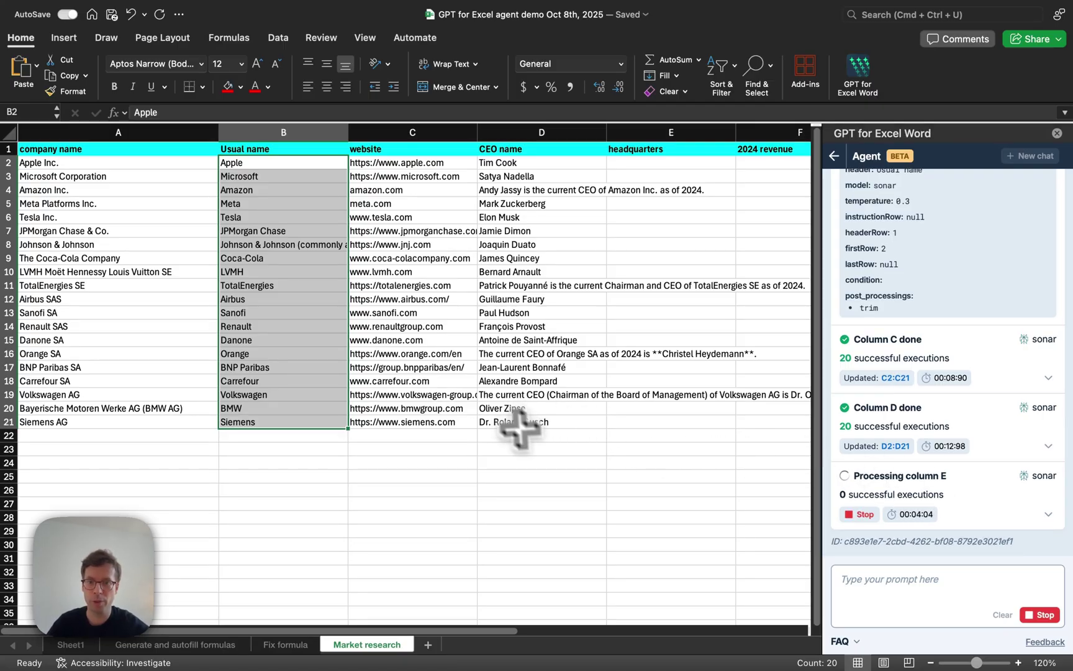
- Watch the agent fill columns E–H, then check 2024 revenue in F2:F21 and headcount in G11
left_click(560, 463)
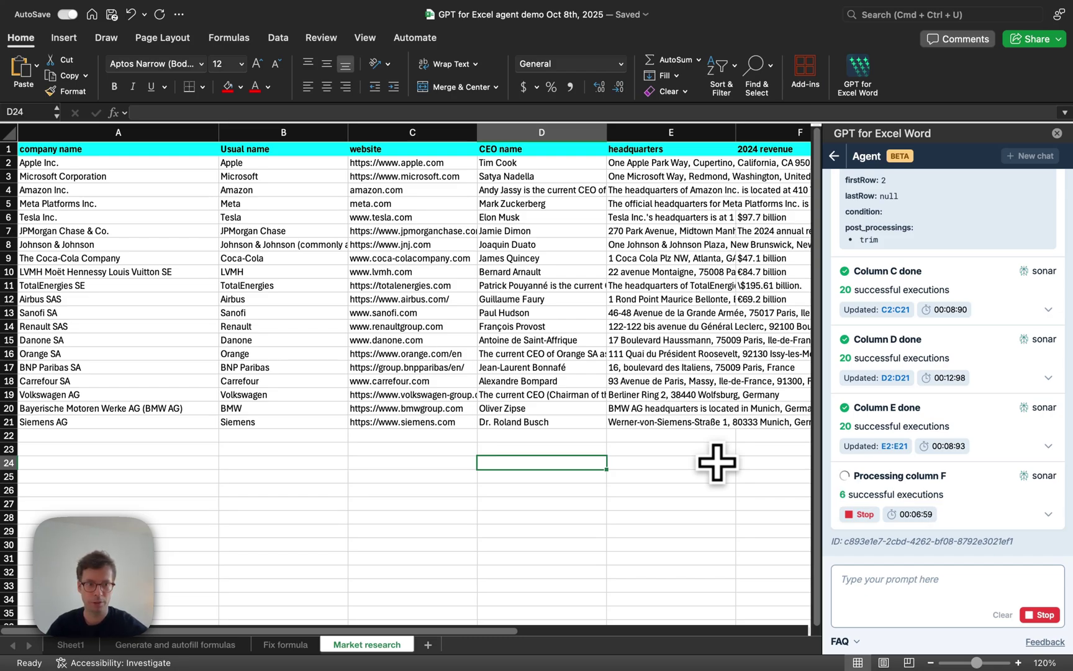
scroll(717, 462, "right", 2)
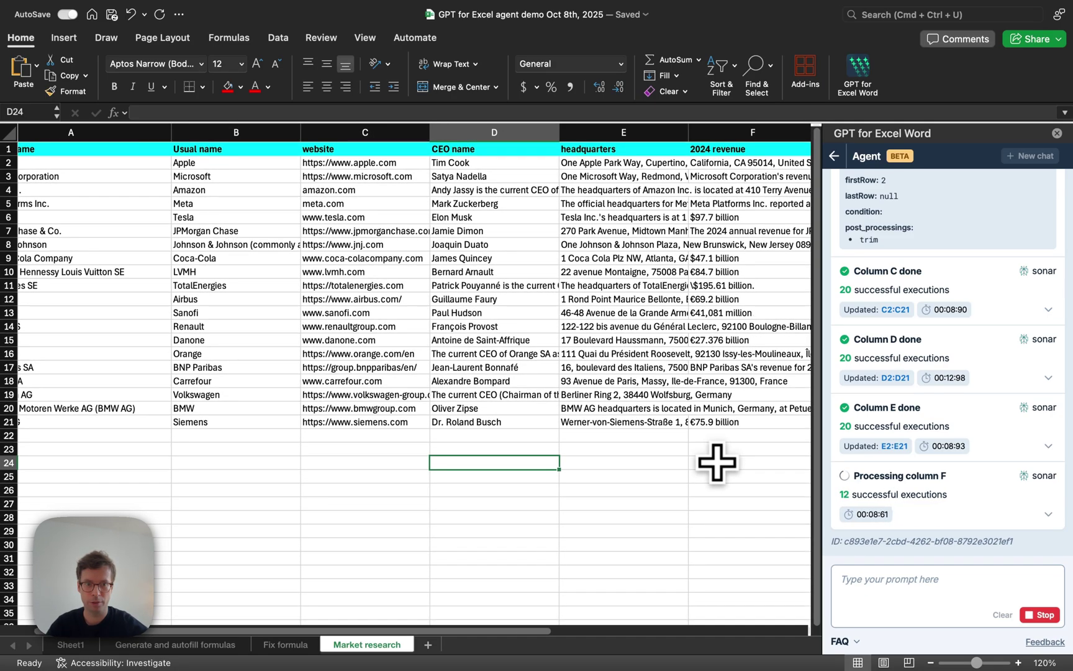
scroll(717, 461, "right", 5)
scroll(717, 462, "right", 6)
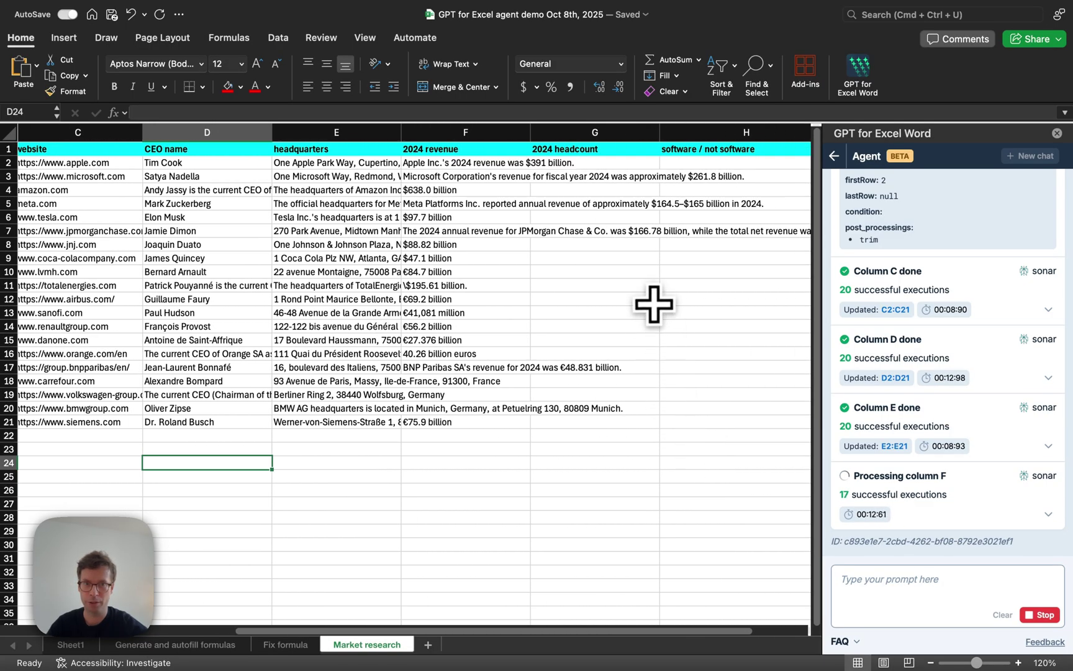
scroll(653, 304, "right", 3)
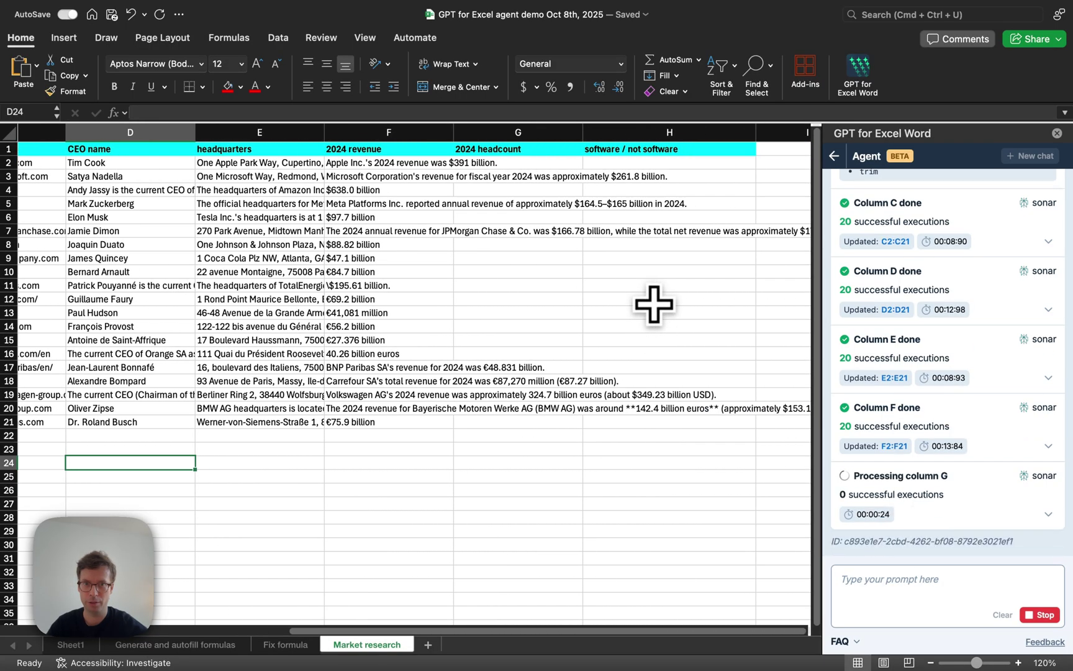
scroll(654, 305, "right", 2)
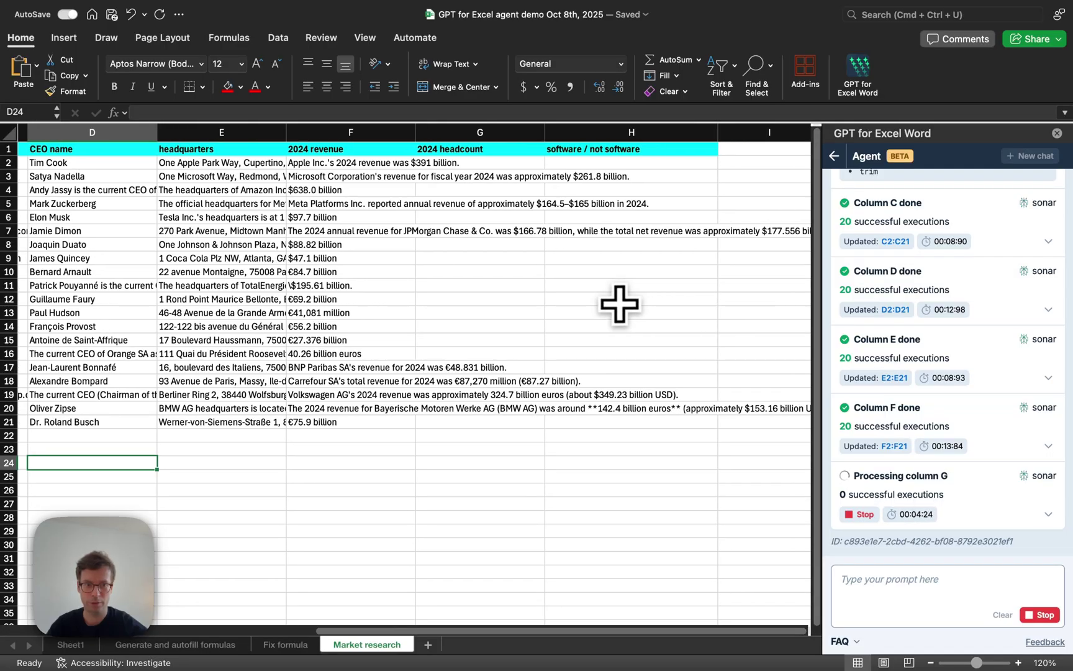
scroll(619, 304, "right", 2)
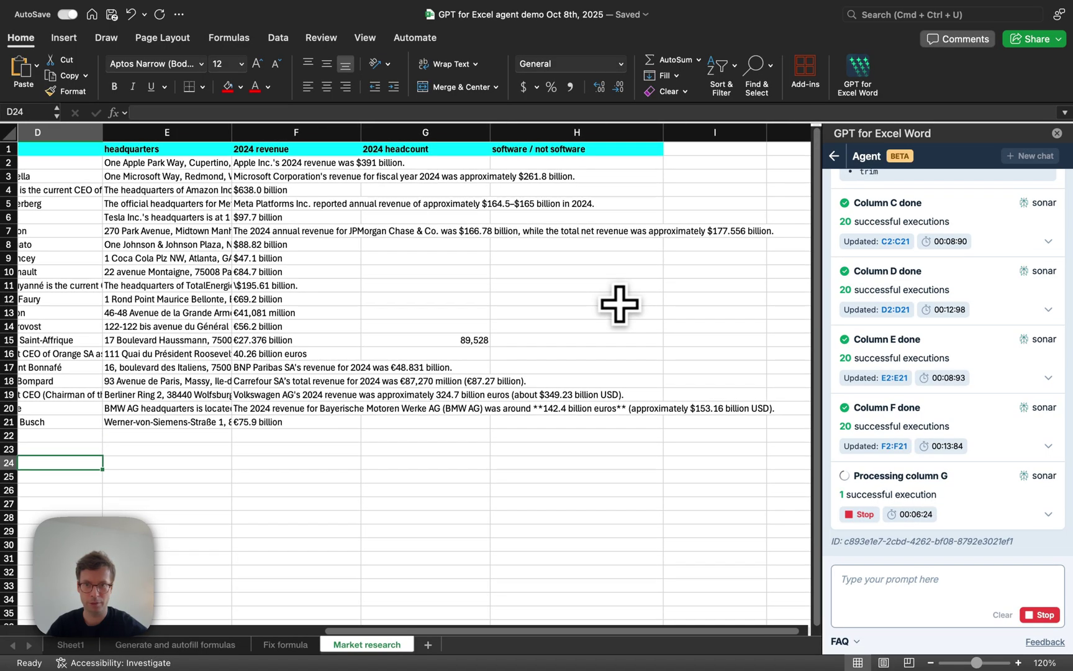
scroll(619, 305, "left", 2)
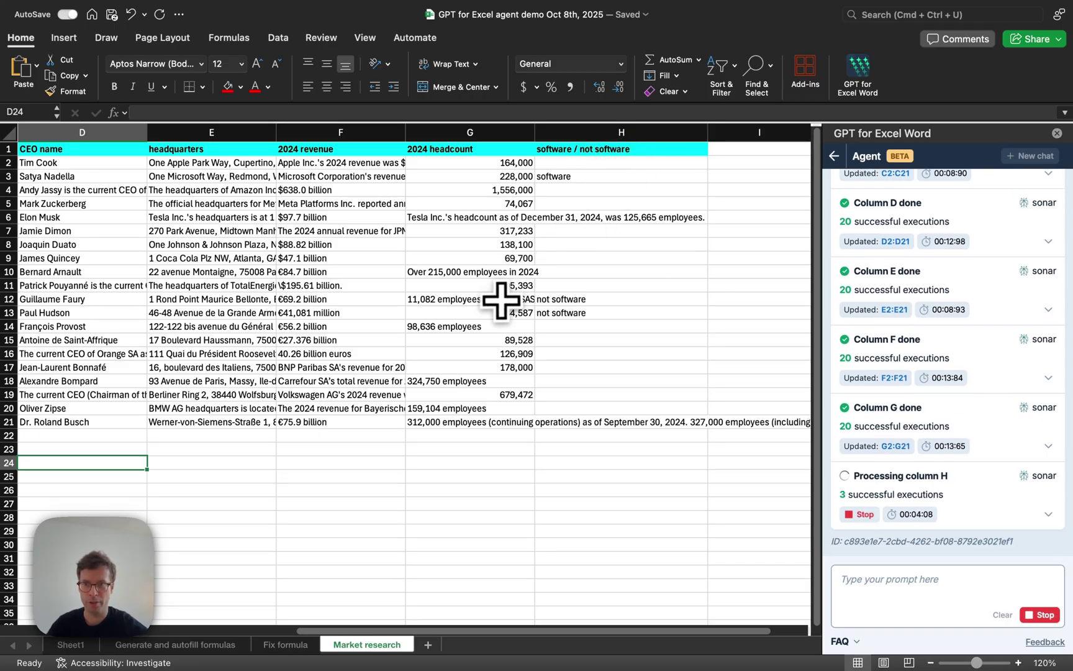
scroll(501, 300, "left", 10)
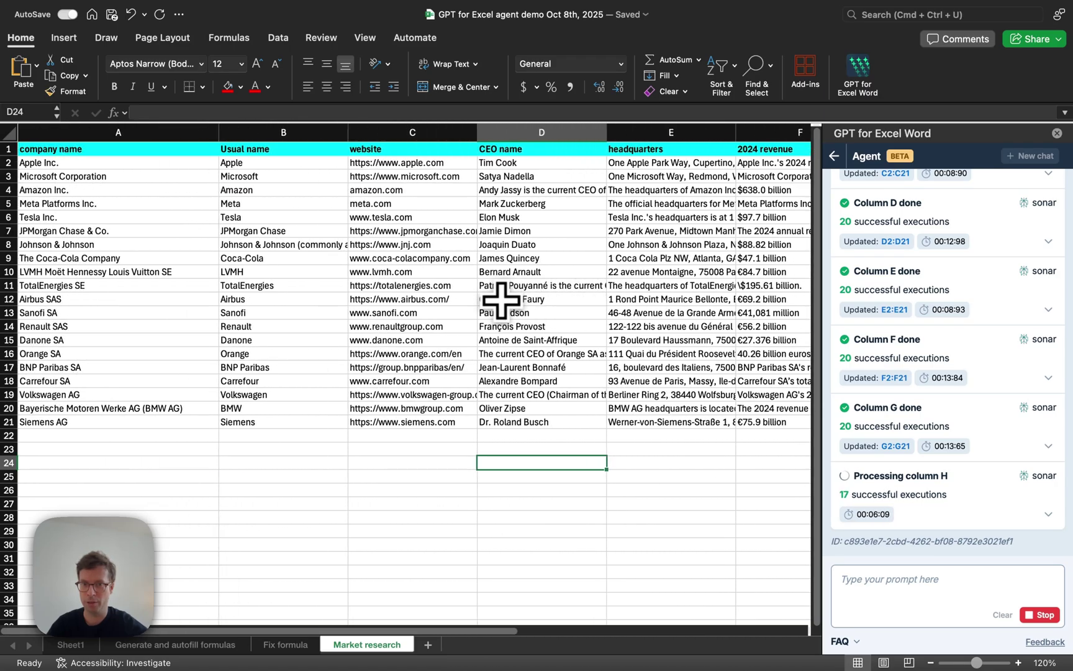
scroll(501, 300, "right", 10)
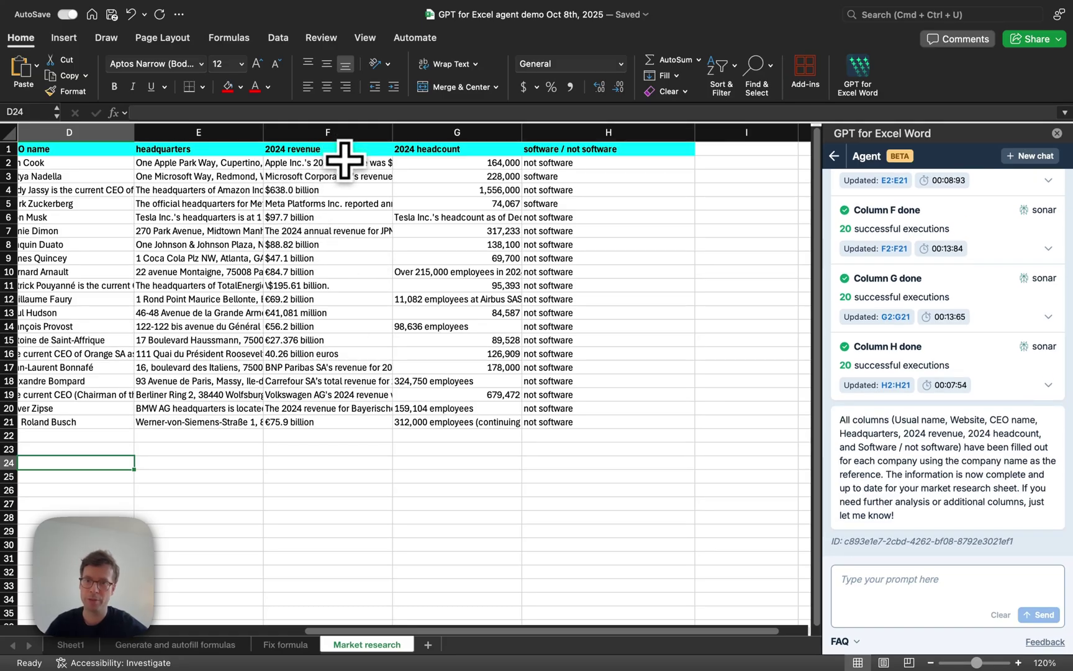
left_click_drag(338, 163, 321, 421)
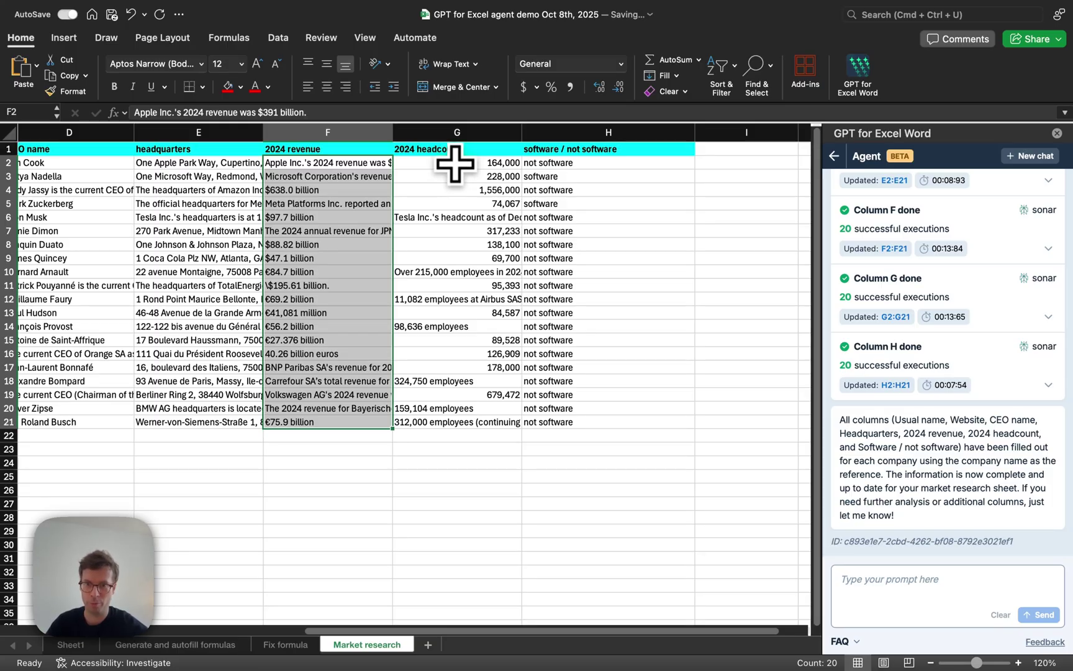
left_click(468, 287)
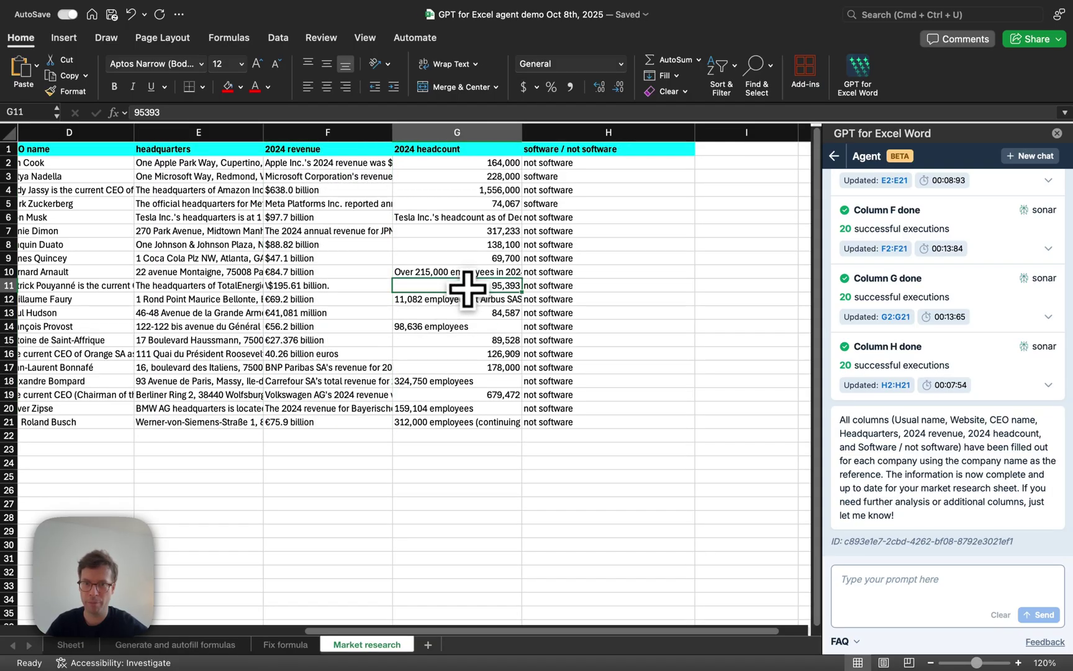
- Send the agent a request to bucket each company's revenue and headcount
left_click(867, 598)
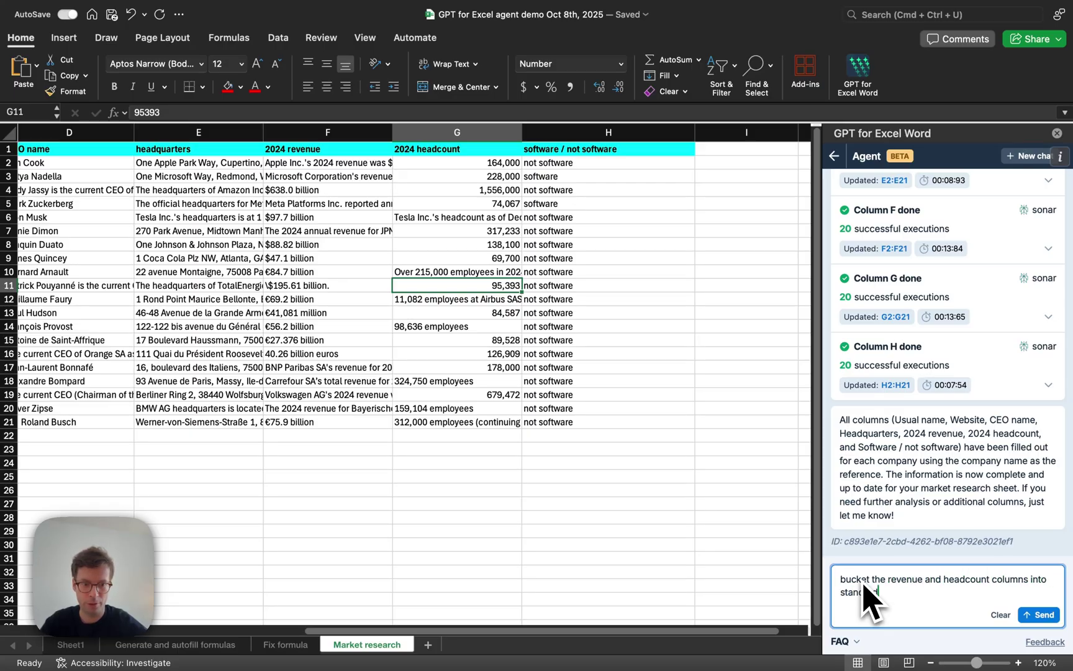
key("Return")
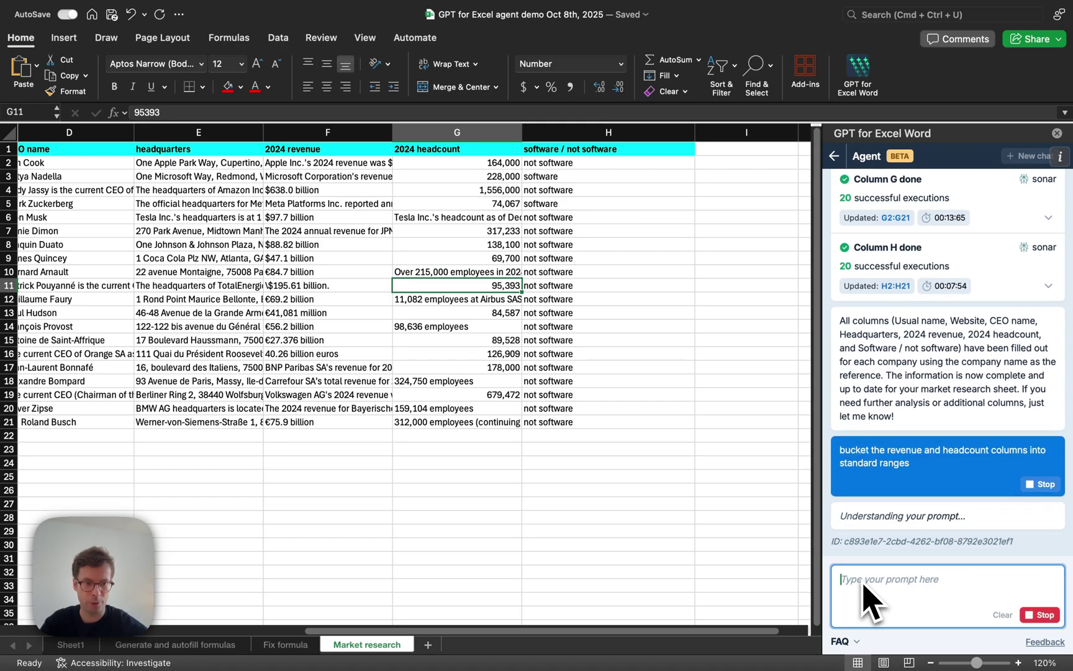
left_click_drag(911, 464, 837, 456)
scroll(682, 469, "right", 2)
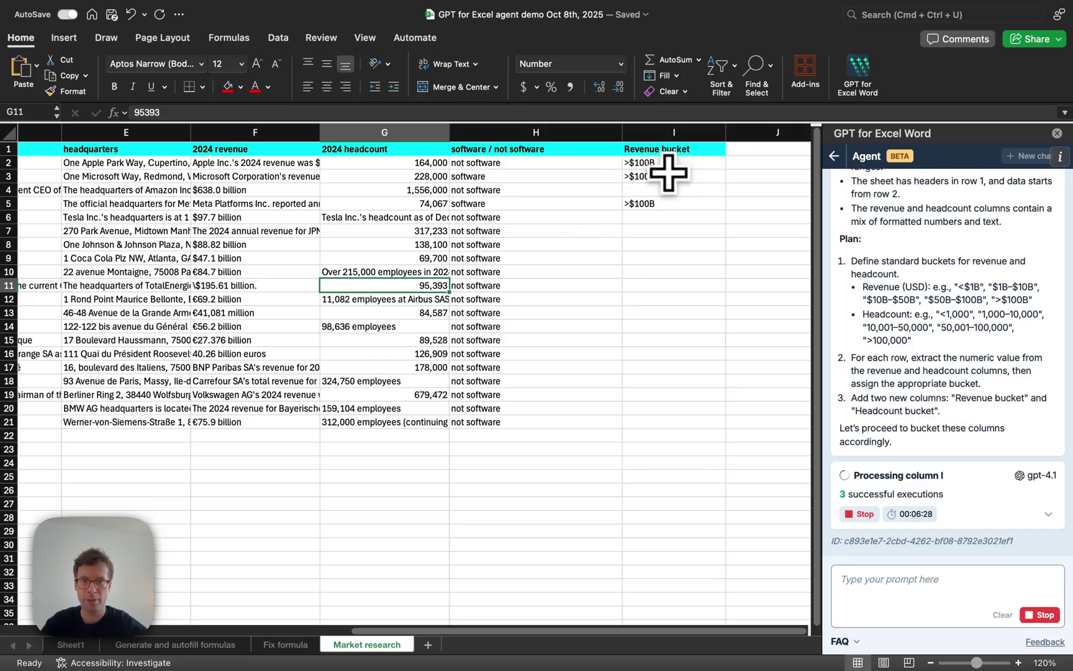
- Check the new Revenue bucket values in column I, including I13, against the revenue and headcount figures
left_click_drag(674, 160, 688, 427)
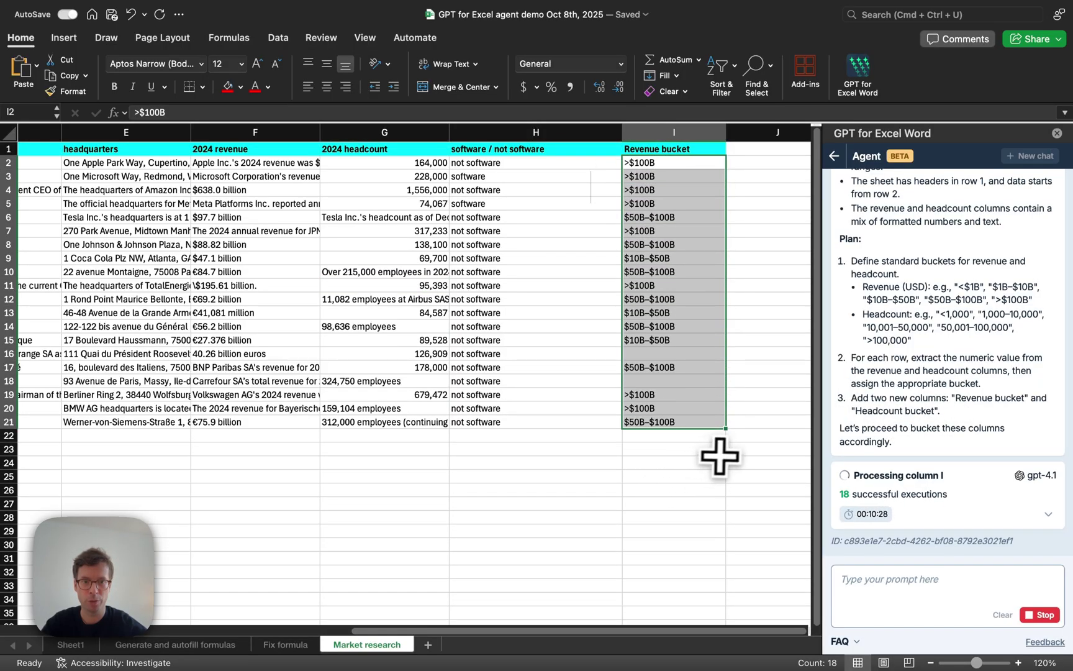
scroll(707, 463, "right", 2)
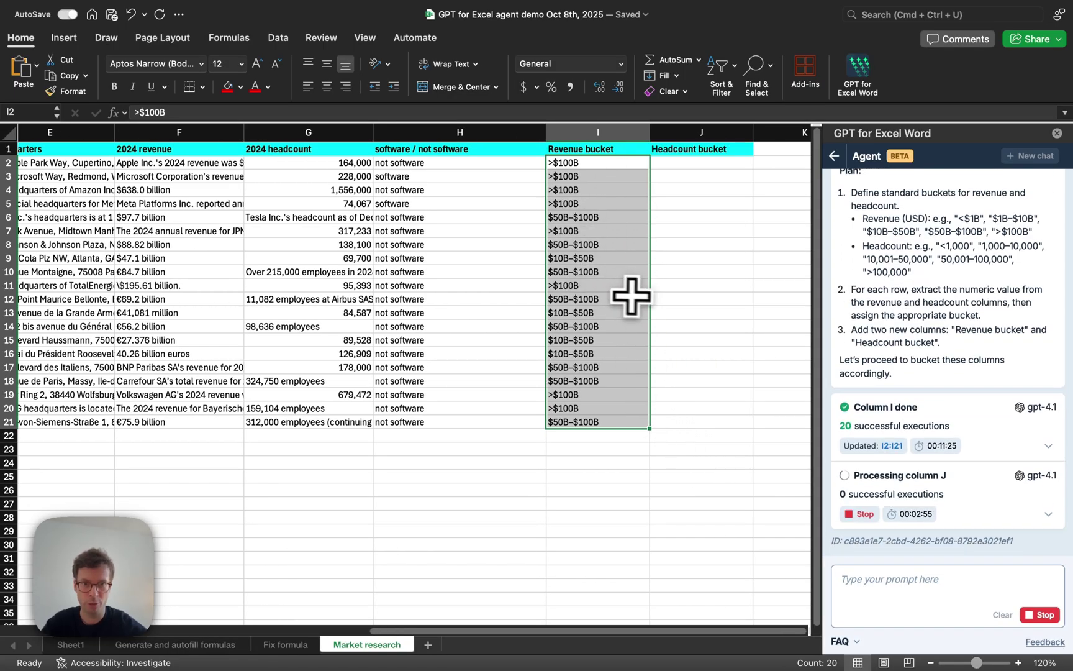
left_click(615, 311)
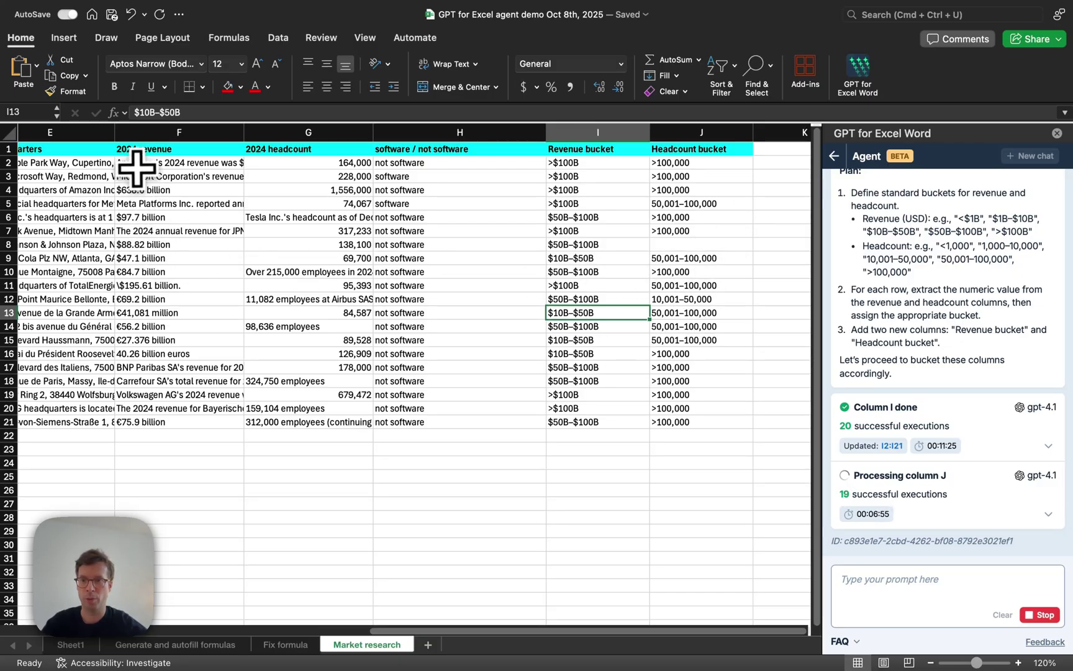
left_click_drag(132, 163, 277, 410)
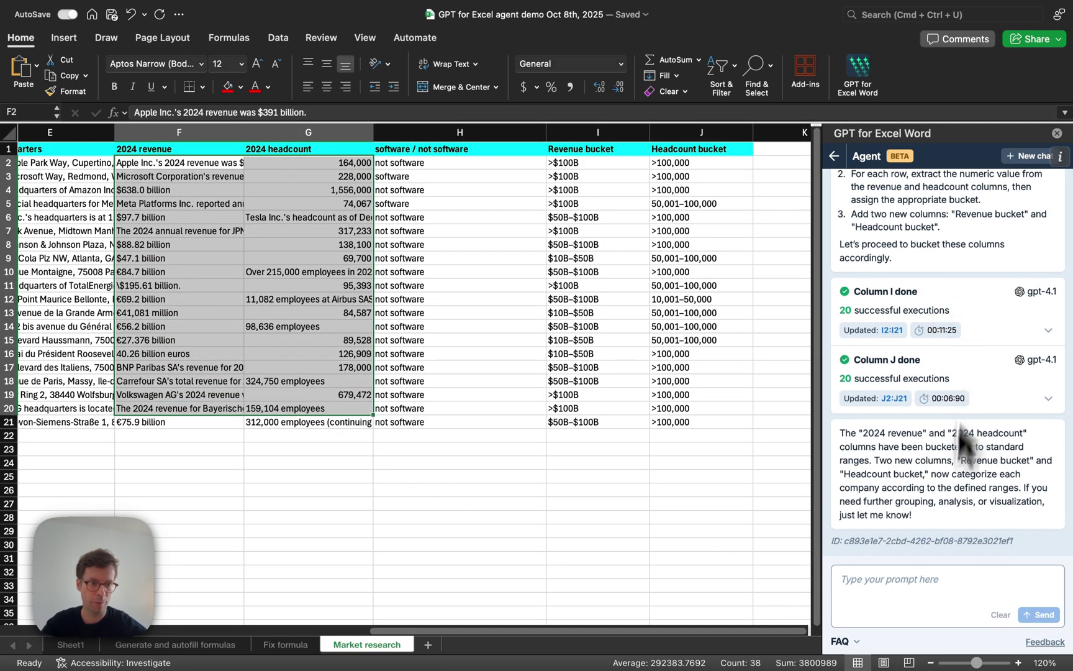
scroll(911, 258, "up", 15)
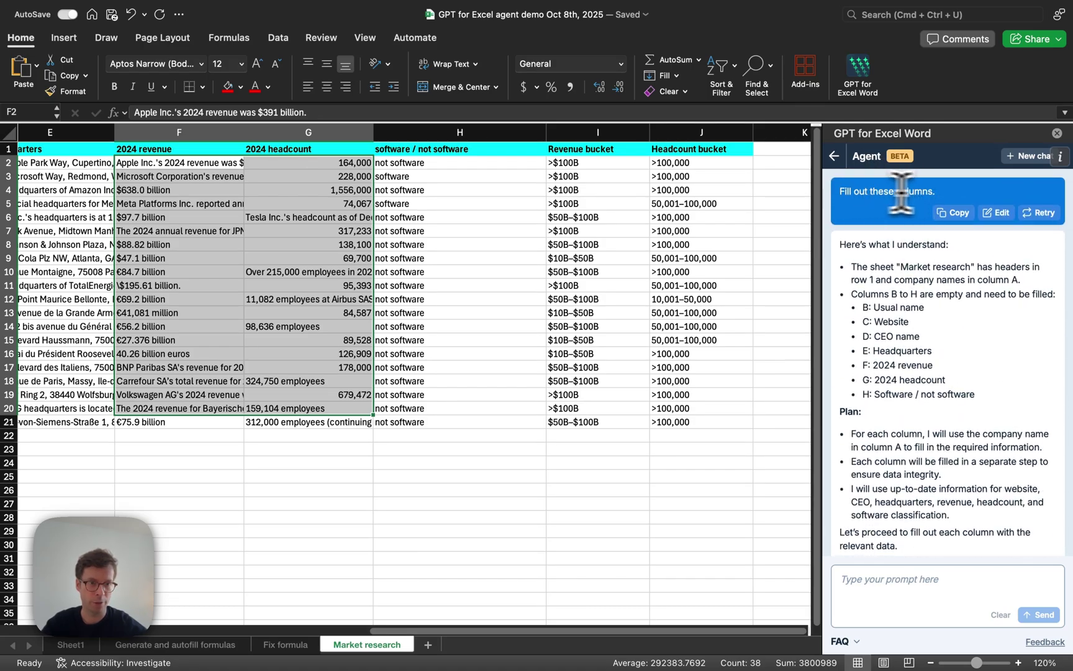
scroll(932, 405, "down", 12)
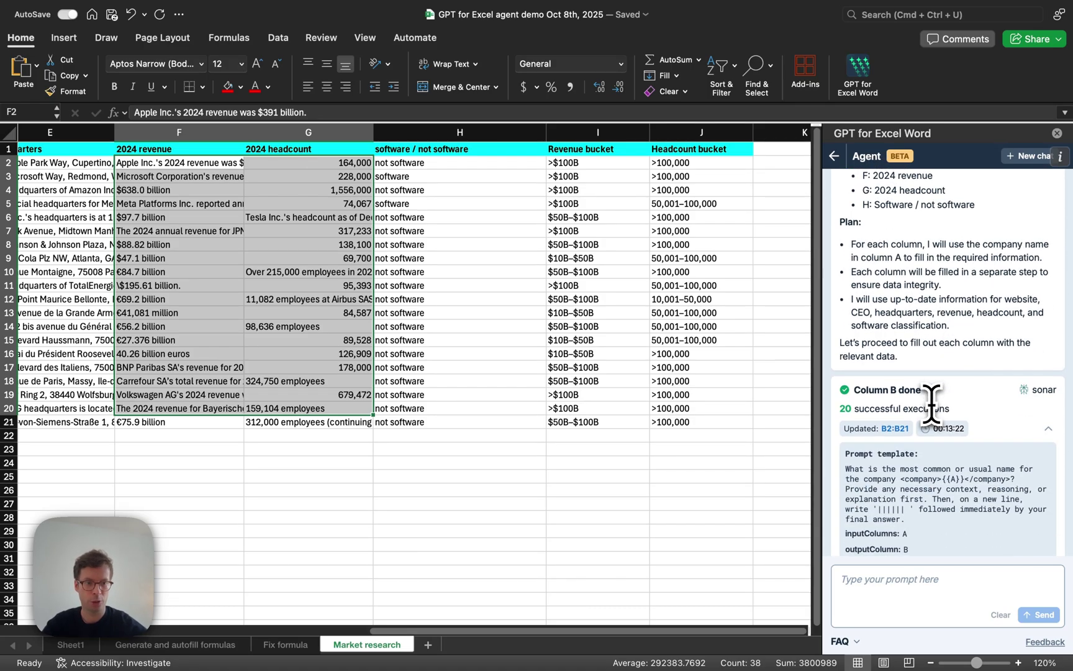
scroll(932, 405, "down", 4)
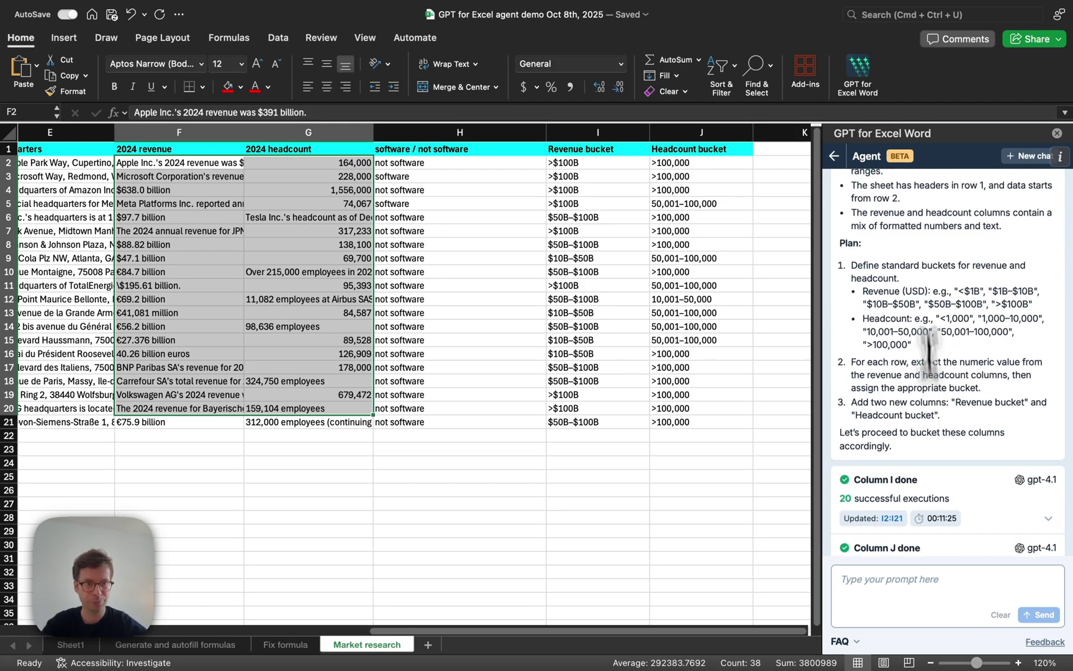
- Load the Country research example, send its prompt, and review the hotel price instruction in C1
left_click(835, 159)
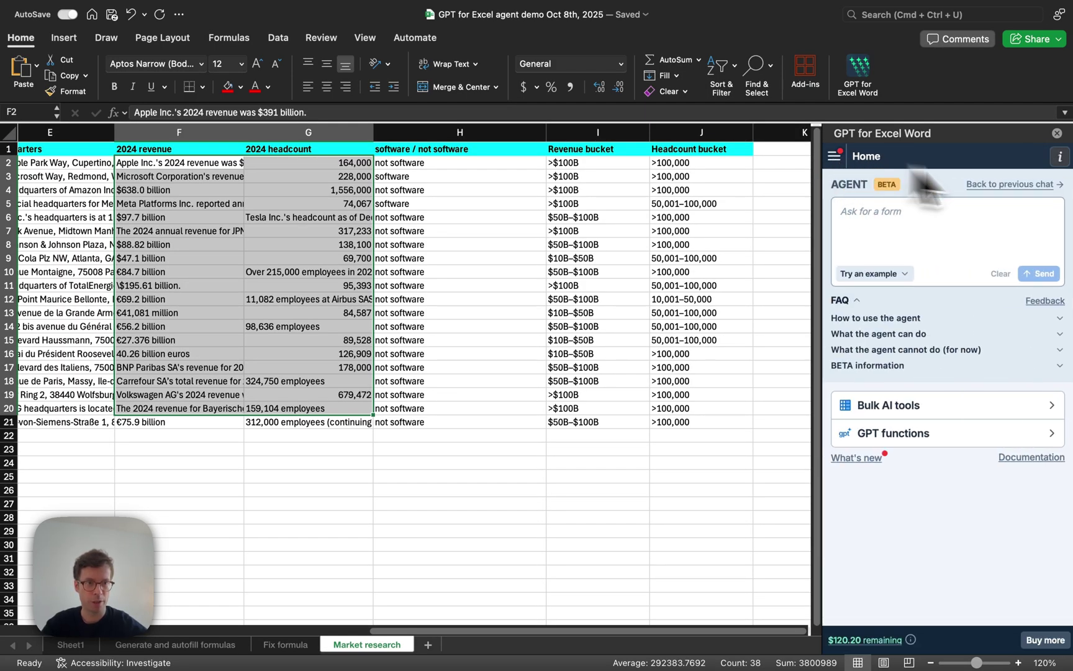
left_click(871, 277)
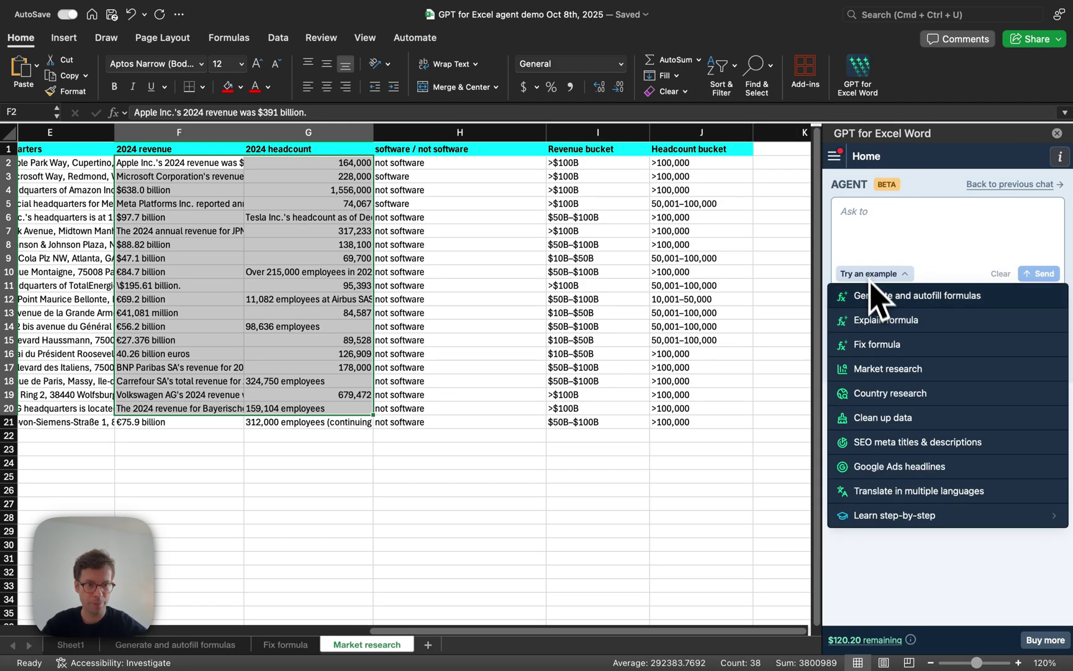
left_click(889, 394)
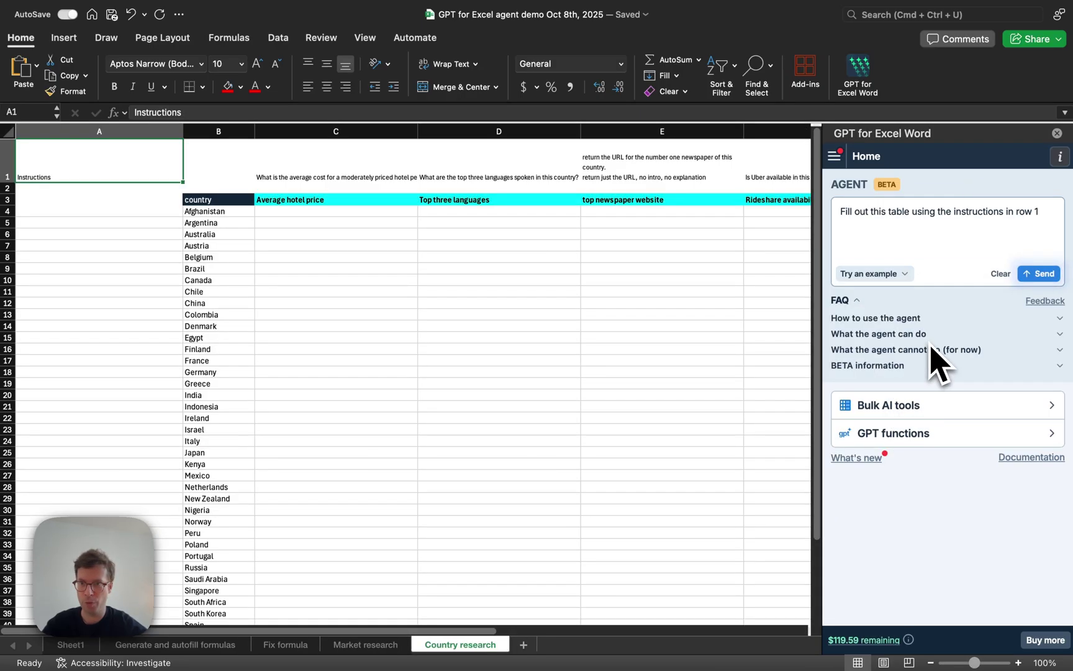
left_click(1042, 275)
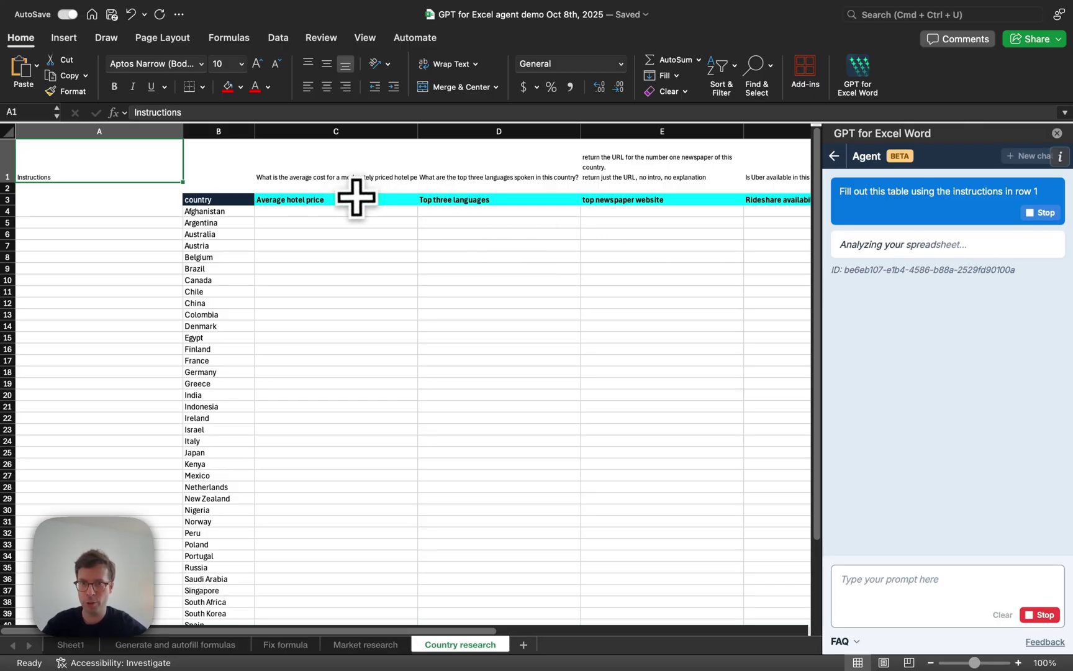
left_click(322, 168)
- Zoom the sheet to 130% and select the row 1 instructions through H1
left_click(1019, 663)
left_click(1019, 663)
left_click(1018, 663)
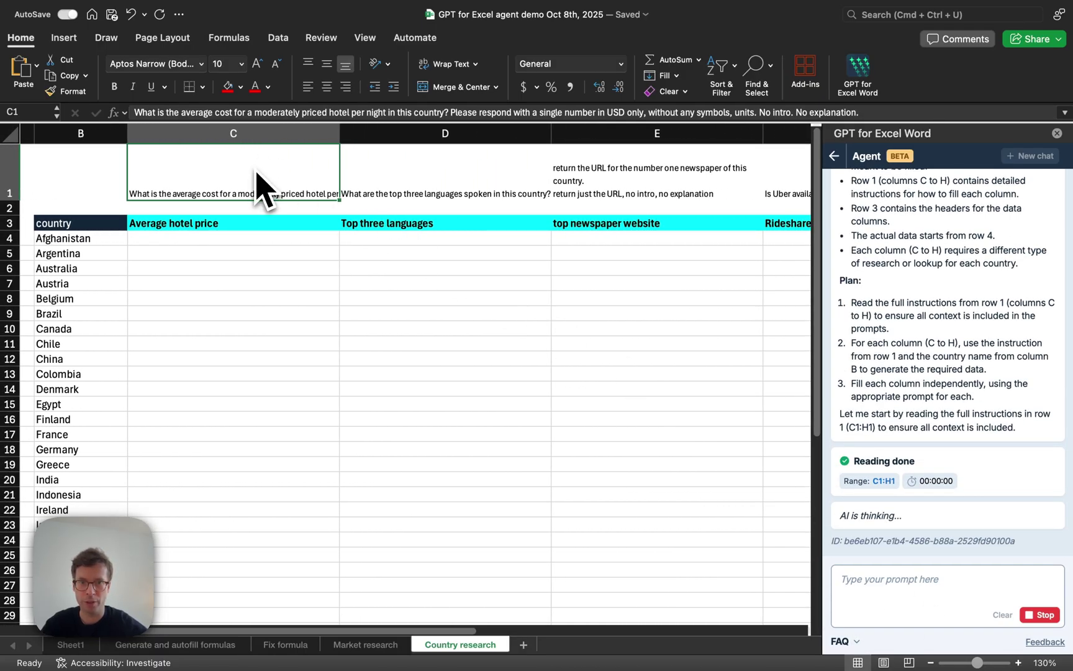
key("shift+Right")
key("shift+Right")
key("shift+Right")
key("shift+Right")
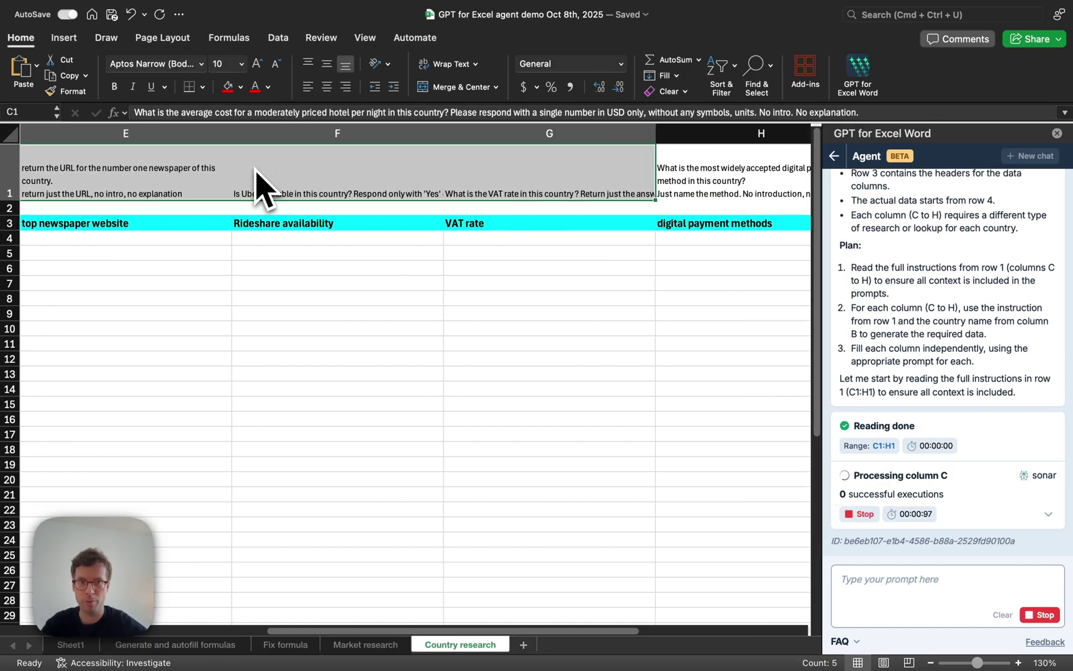
key("shift+Right")
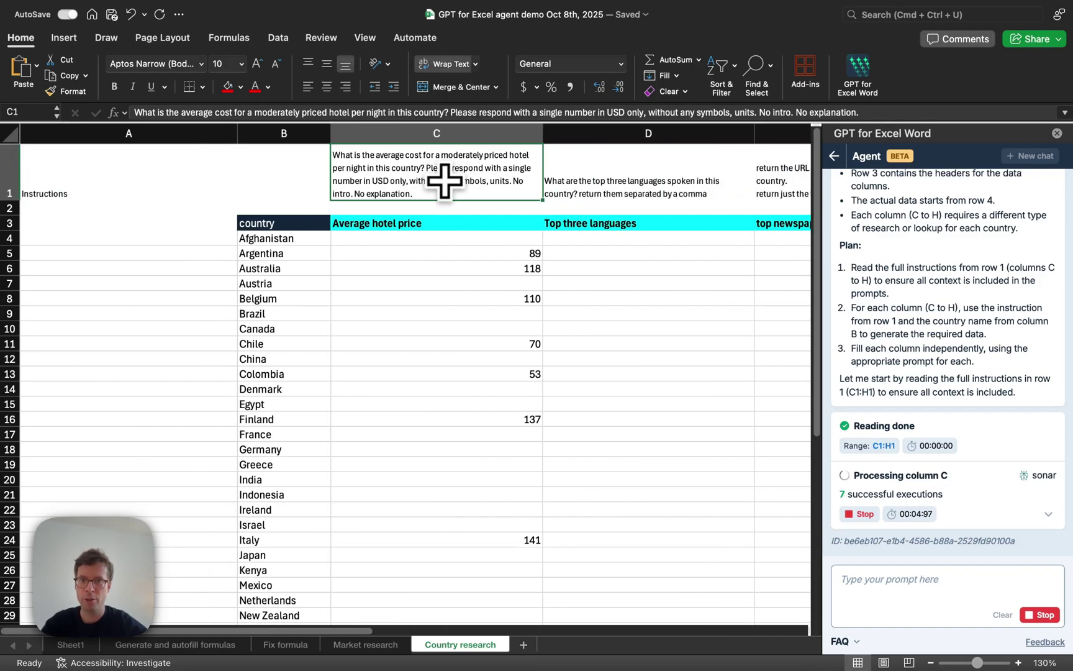
- Check the Average hotel price and Top three languages results and the B3 country header
left_click(420, 230)
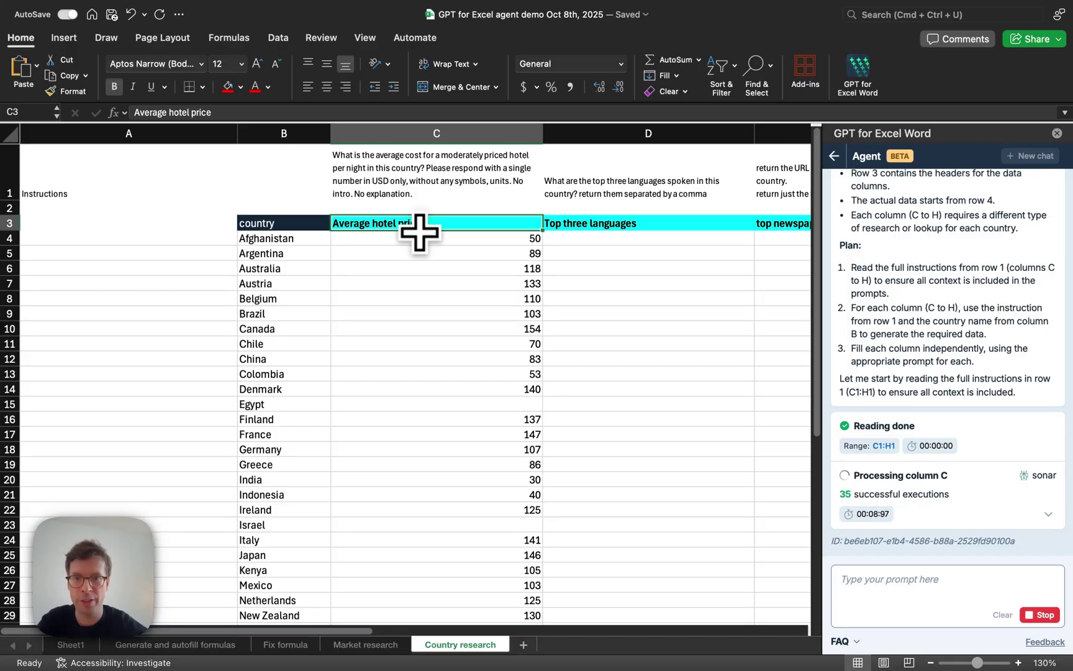
left_click(431, 157)
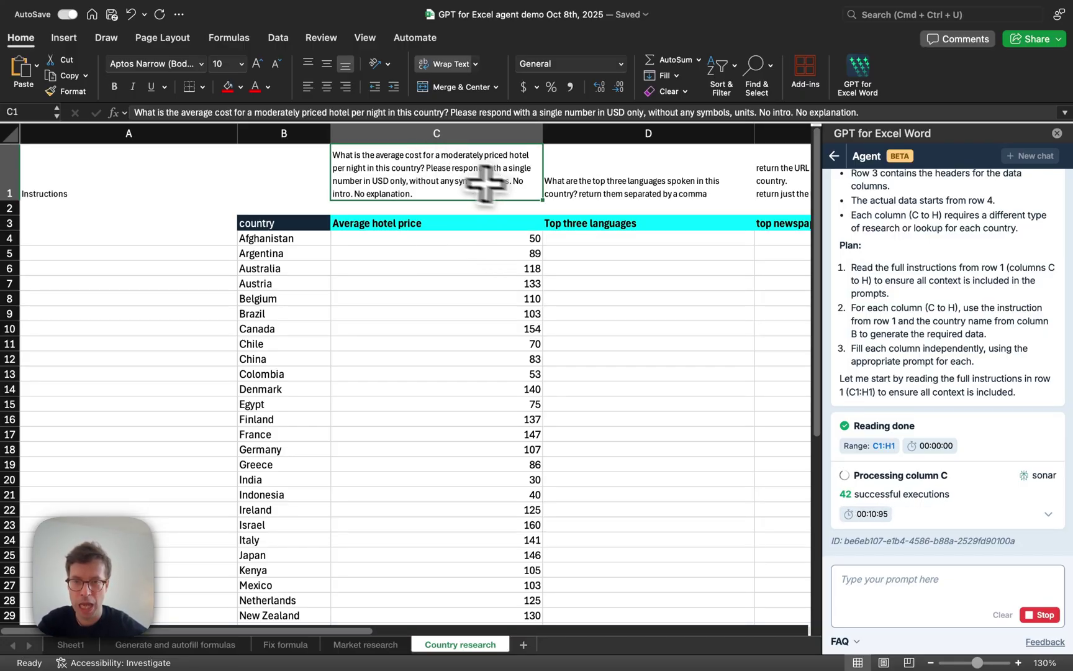
left_click(633, 178)
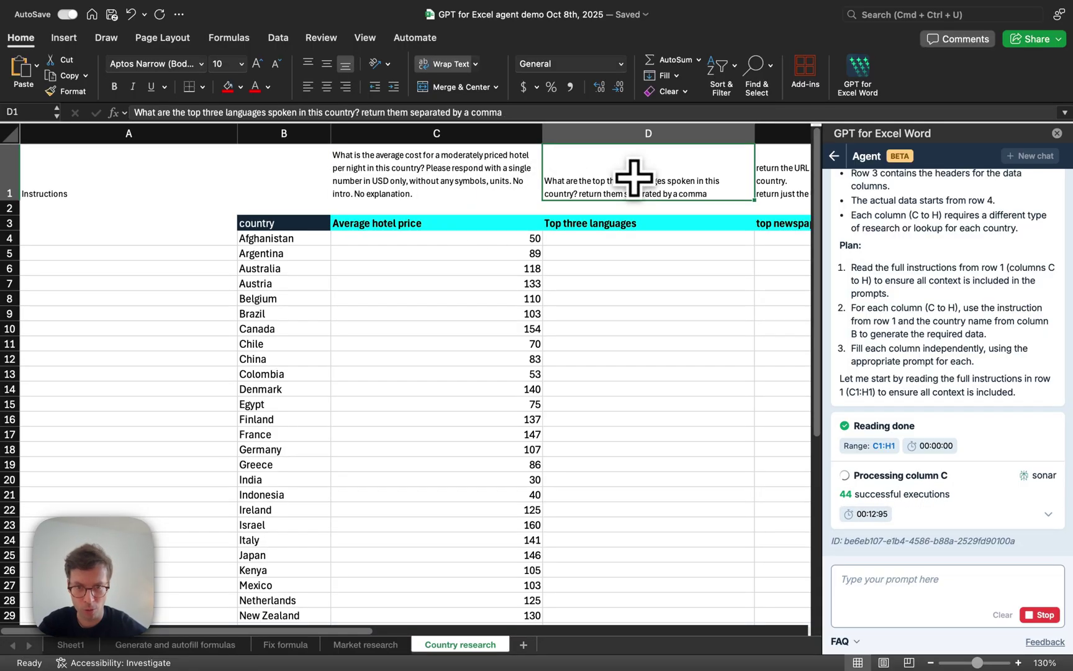
scroll(634, 178, "right", 5)
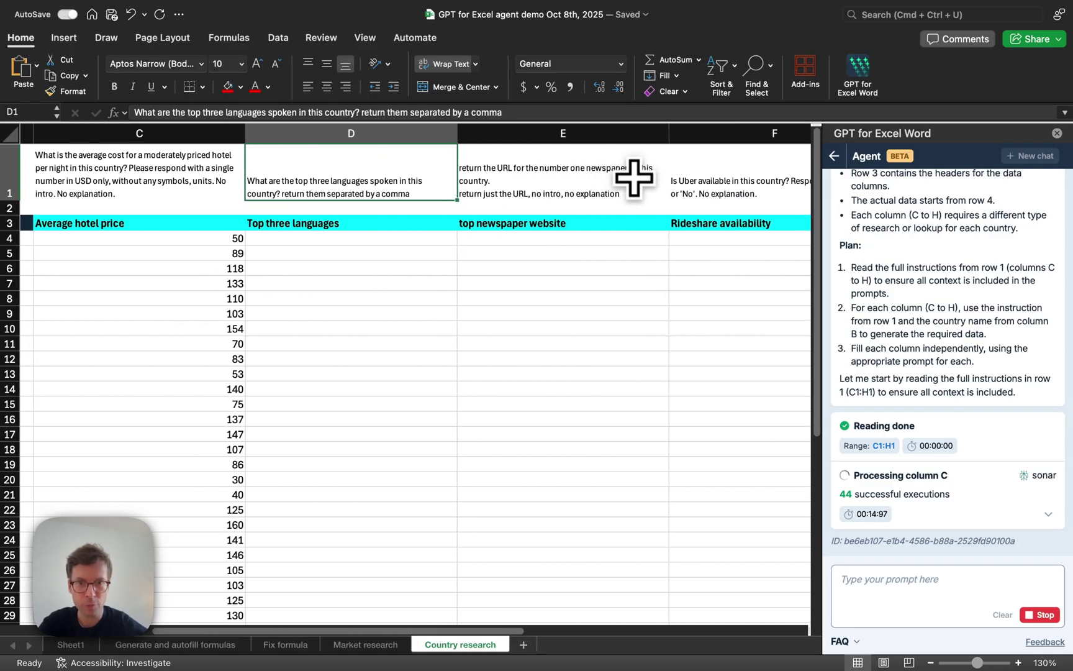
scroll(473, 199, "left", 3)
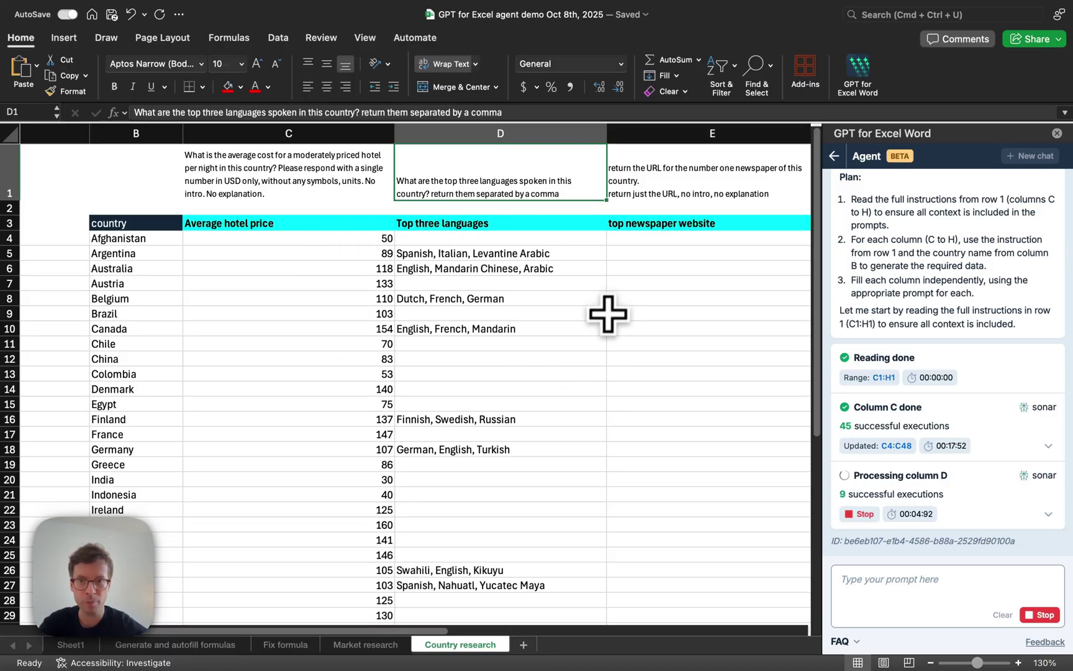
scroll(507, 303, "left", 3)
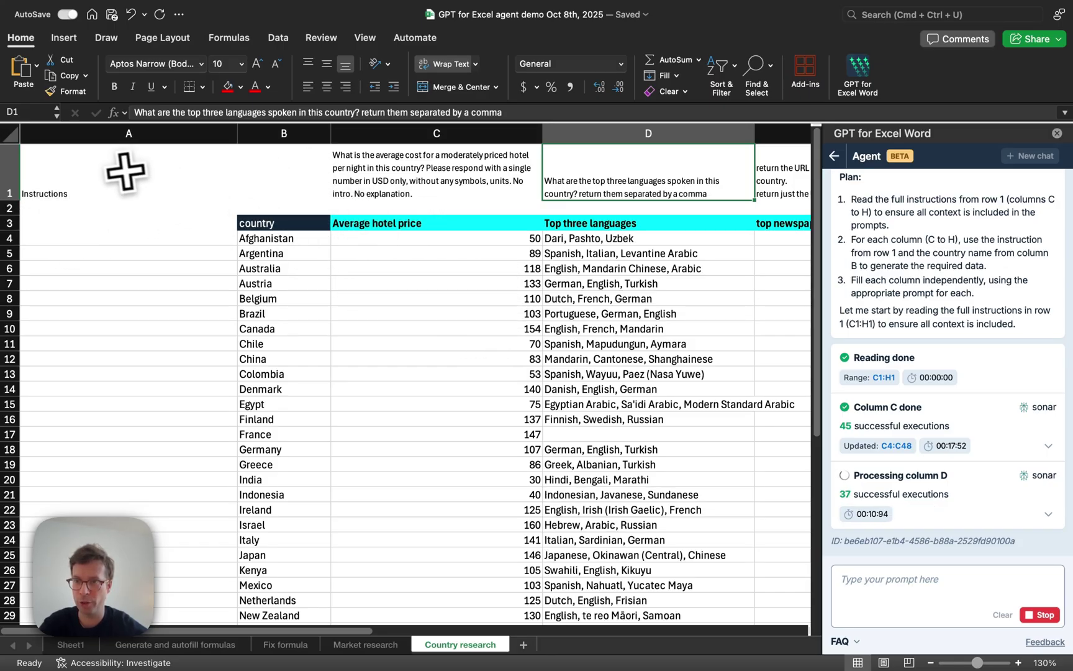
left_click(305, 221)
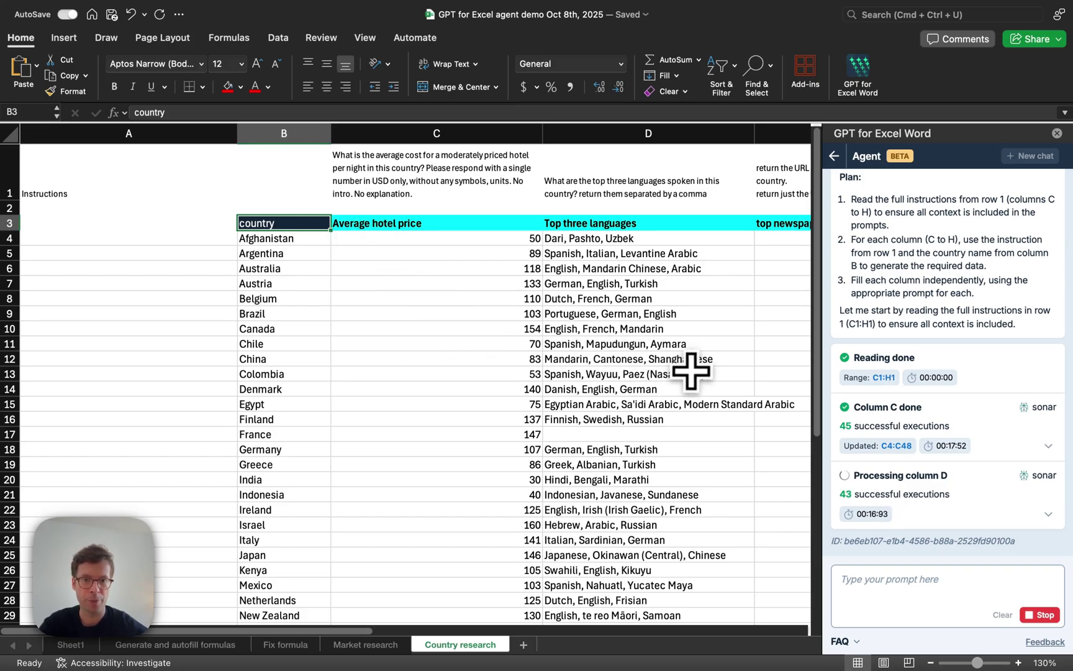
scroll(691, 370, "right", 5)
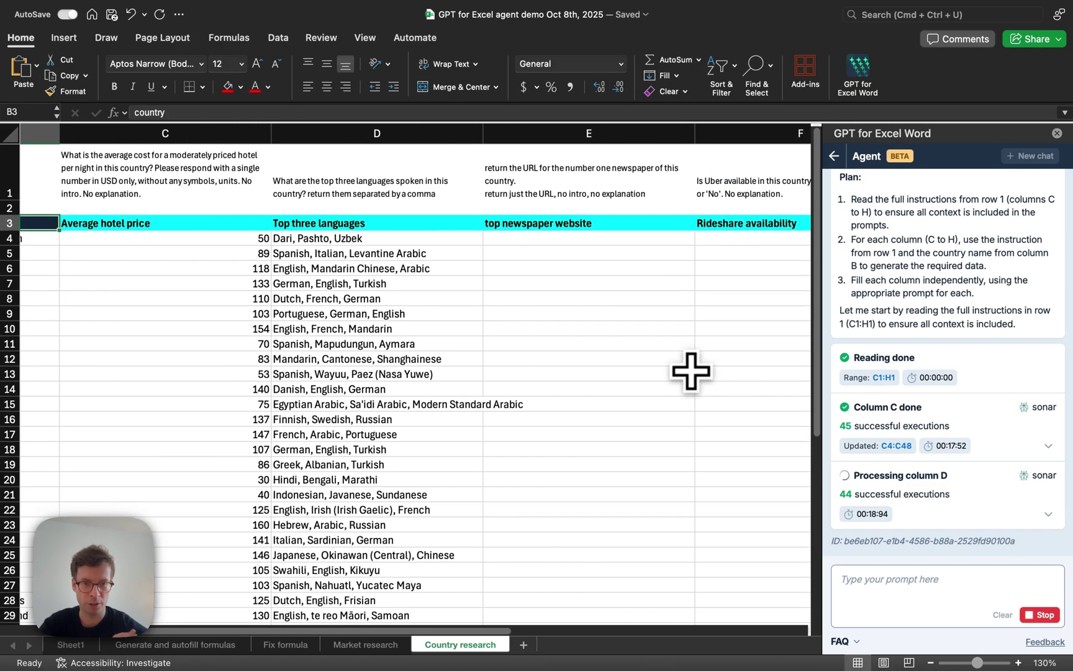
- Scroll across columns B–H while newspaper URLs fill column E and rideshare Yes/No answers fill F
scroll(691, 371, "left", 1)
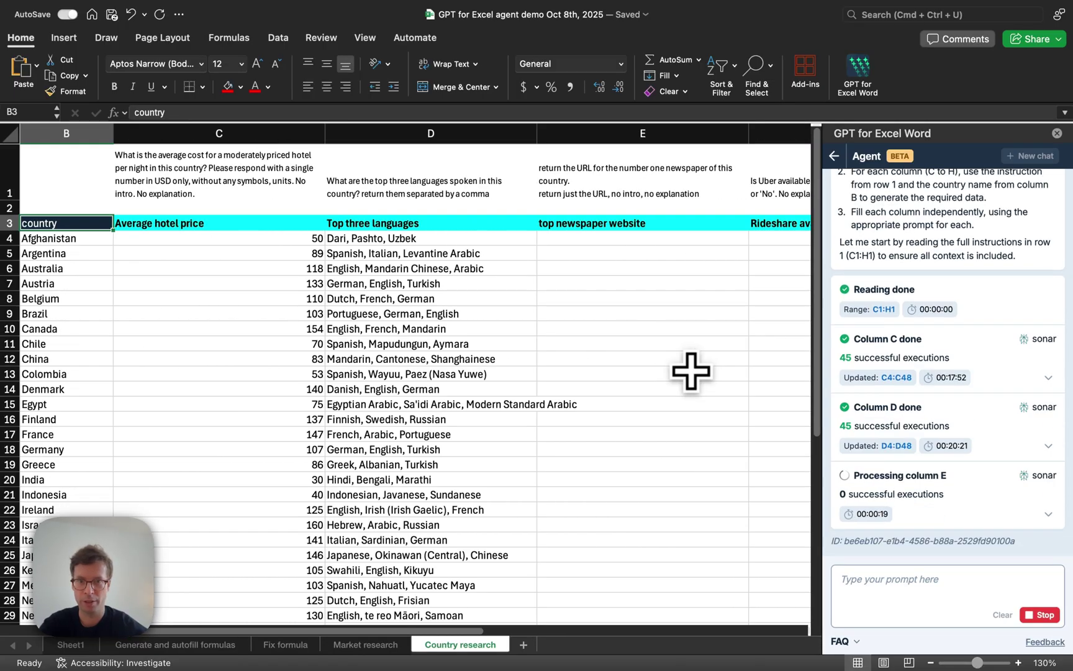
scroll(690, 371, "right", 6)
scroll(691, 371, "right", 5)
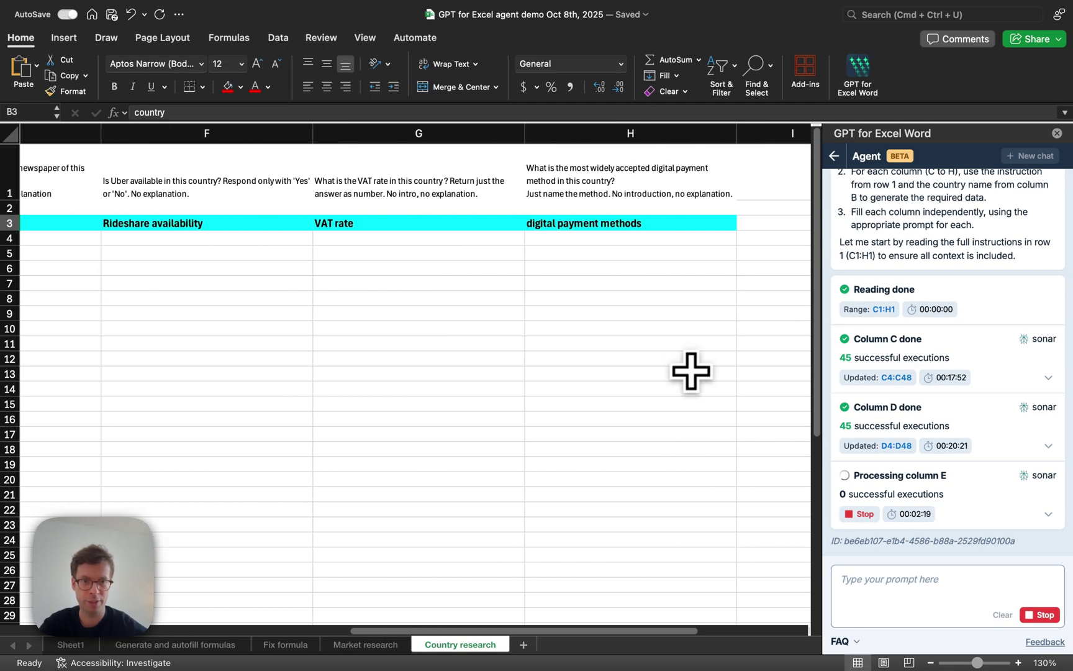
scroll(691, 371, "left", 6)
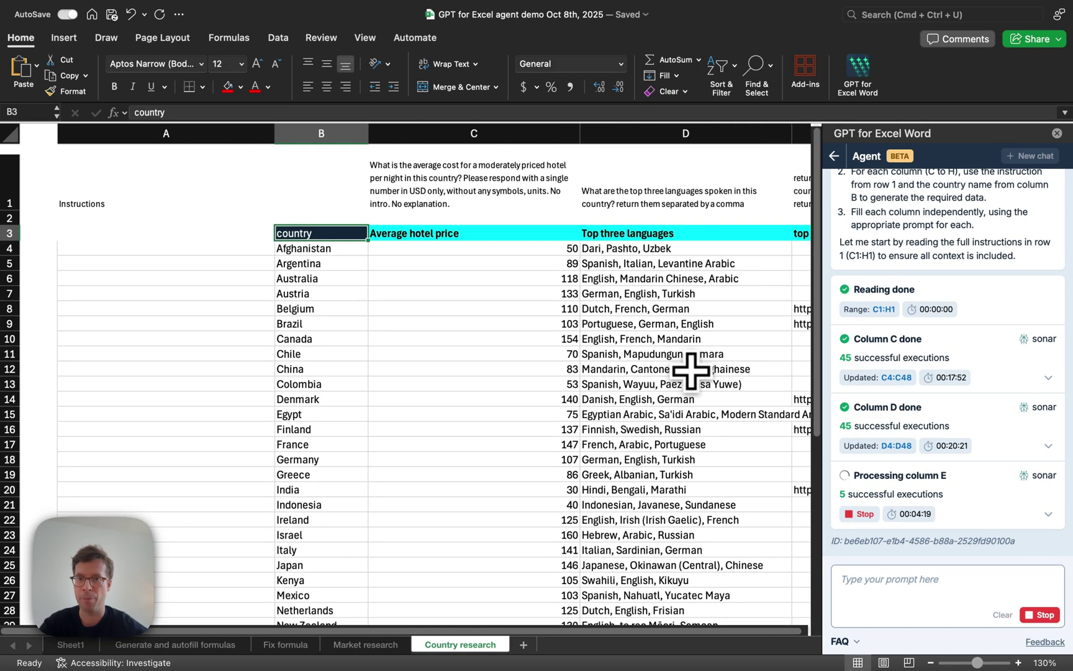
scroll(691, 371, "right", 1)
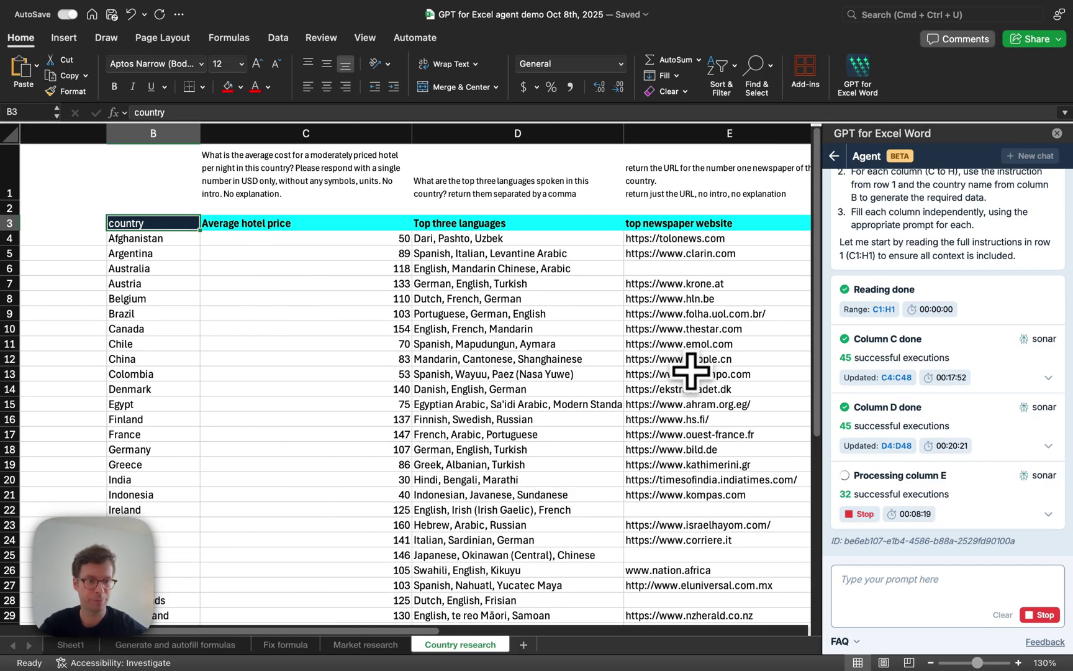
scroll(730, 365, "right", 1)
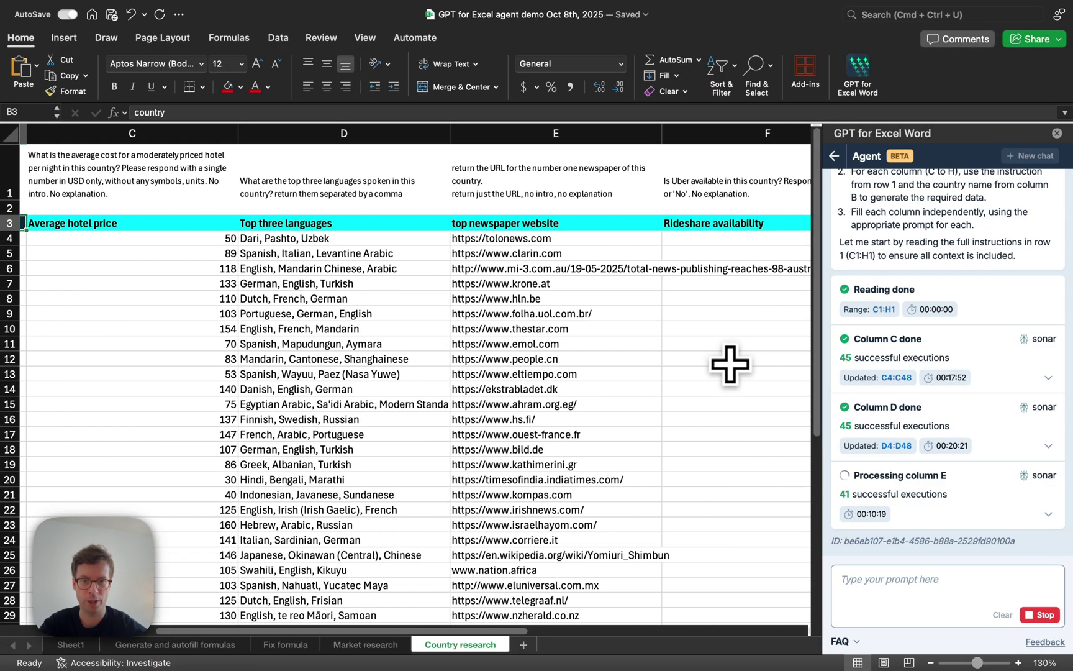
scroll(730, 364, "left", 1)
scroll(730, 364, "down", 8)
scroll(731, 365, "up", 8)
scroll(730, 364, "right", 2)
scroll(730, 365, "right", 1)
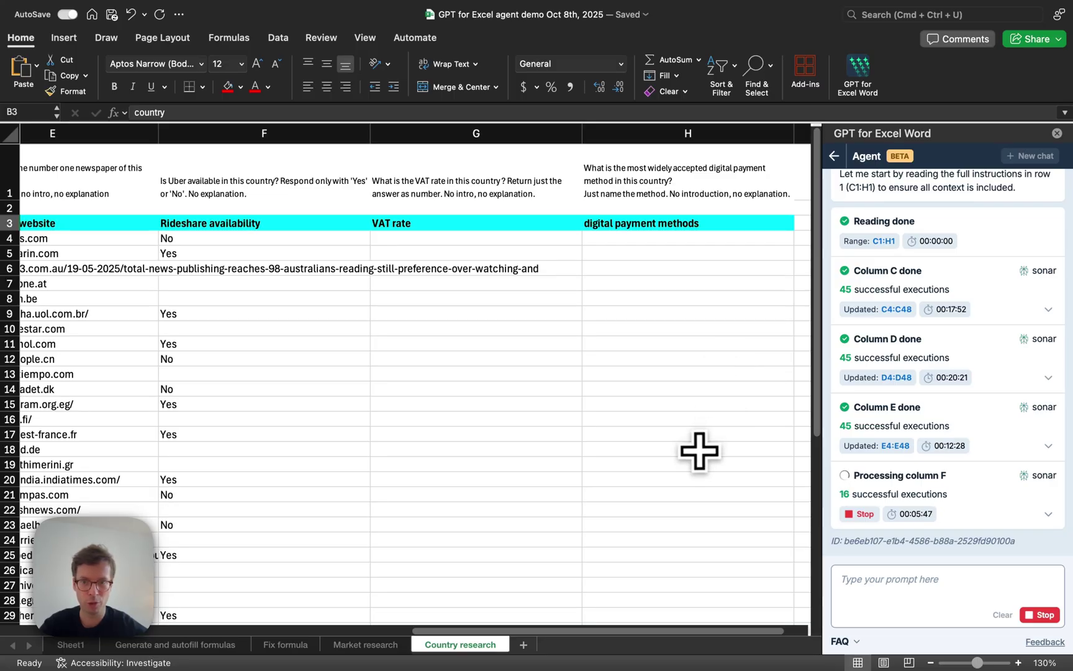
- Stop the agent partway through column F and start a new chat listing example prompts
left_click(1041, 615)
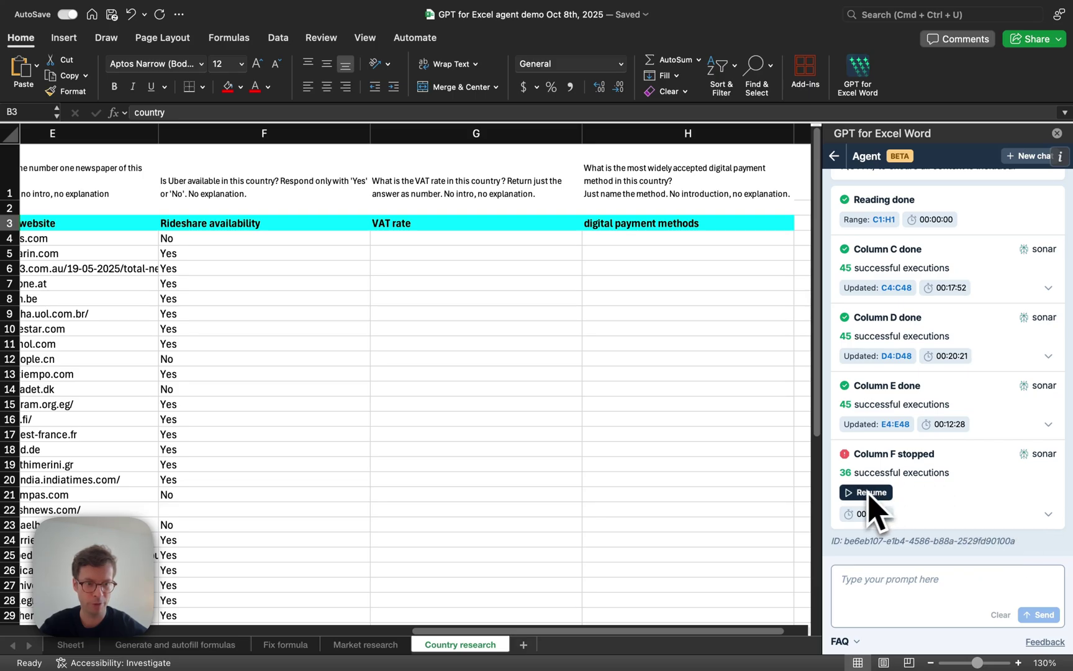
left_click(1024, 158)
left_click(882, 254)
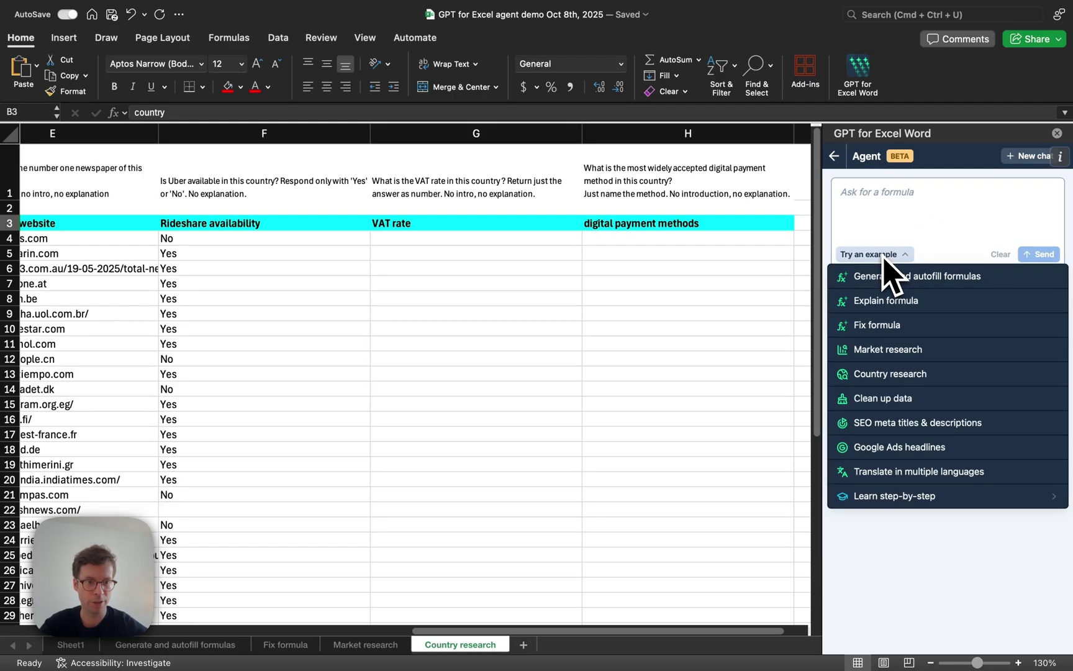
- Load the Clean up data example, review A2:D21 and E10's malformed email, and send the request
left_click(891, 401)
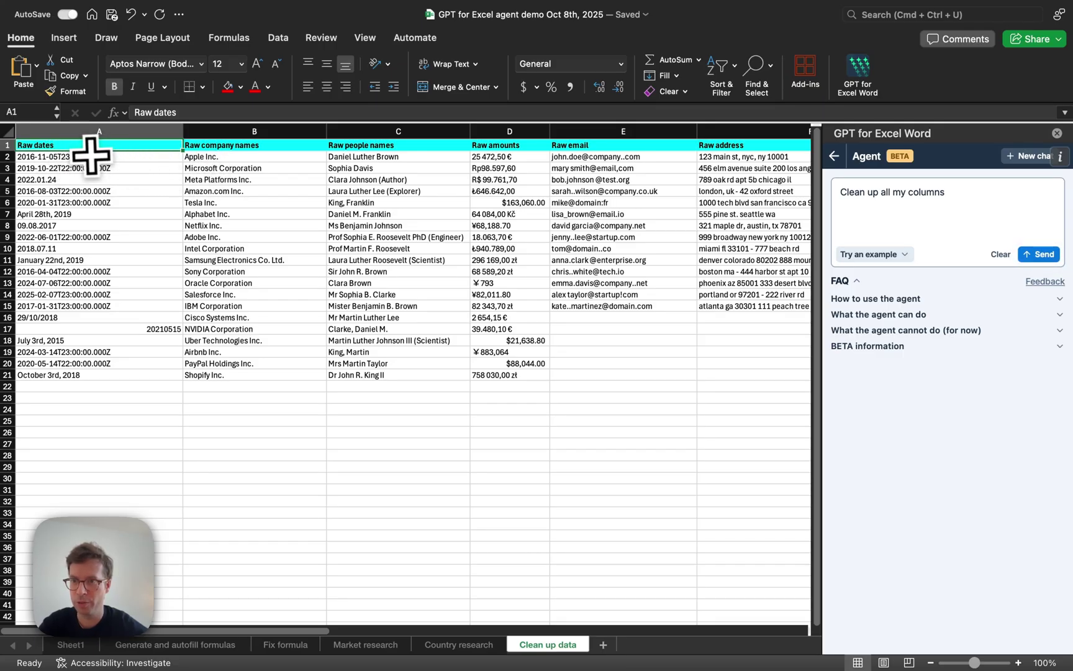
left_click_drag(91, 155, 515, 371)
left_click(515, 373)
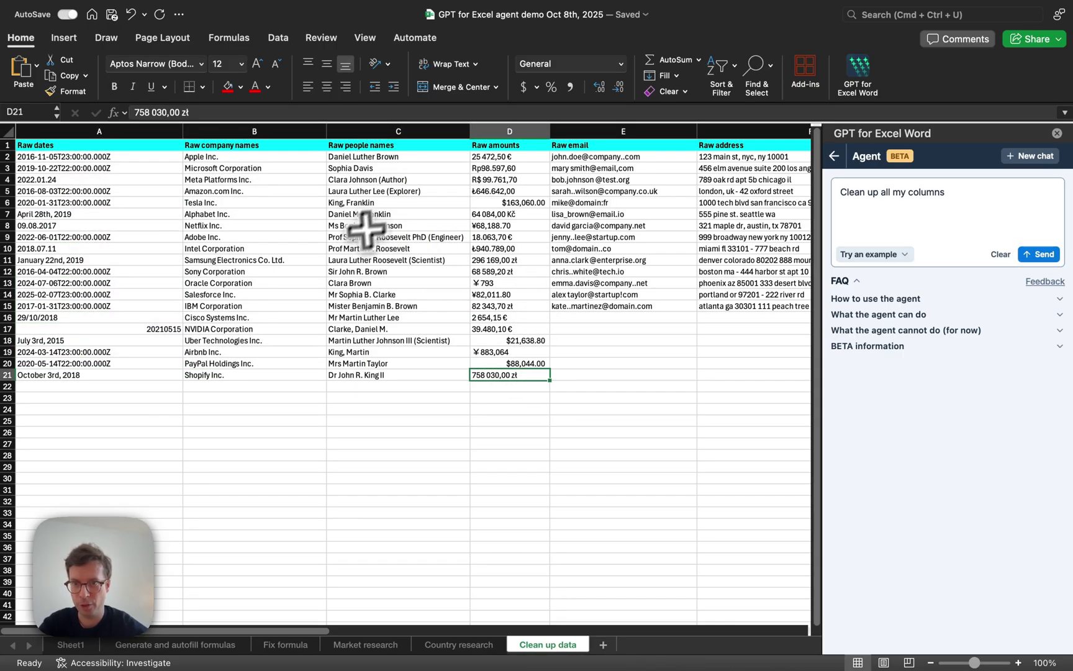
scroll(685, 340, "right", 3)
scroll(685, 340, "right", 1)
left_click(497, 246)
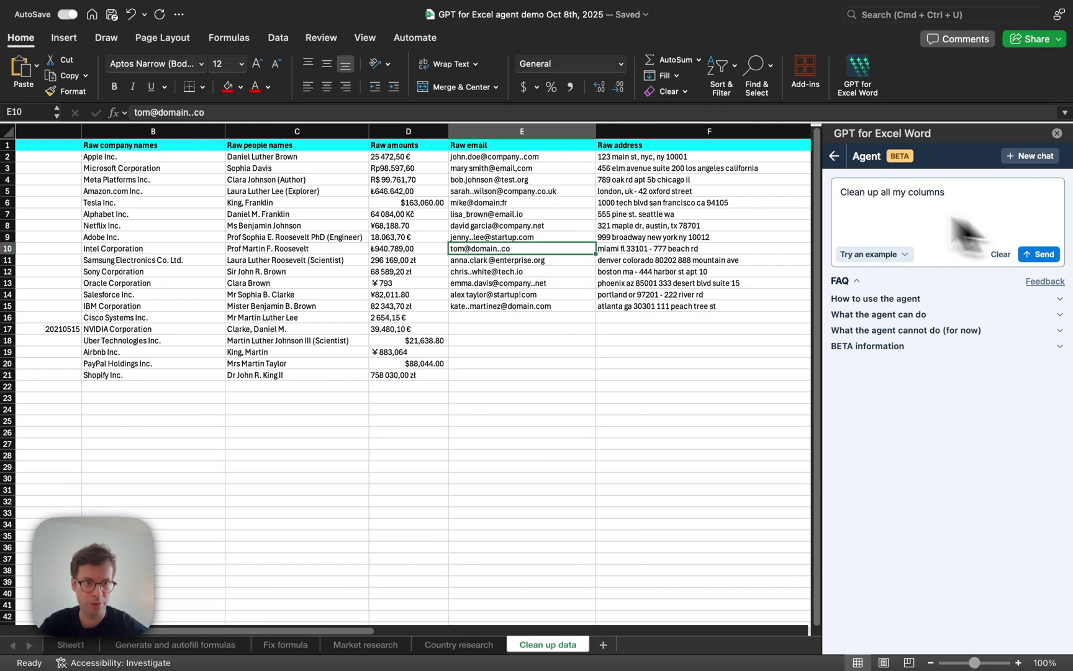
left_click(1041, 255)
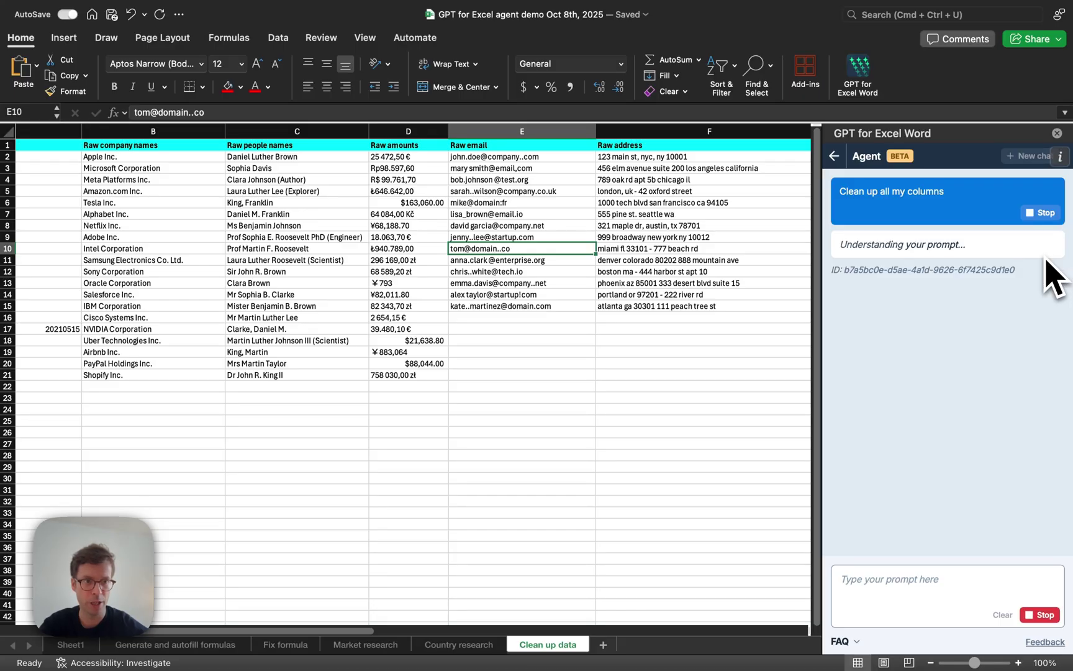
- Watch the agent fill columns G–L and check the cleaned company name Samsung Electronics
scroll(605, 449, "left", 3)
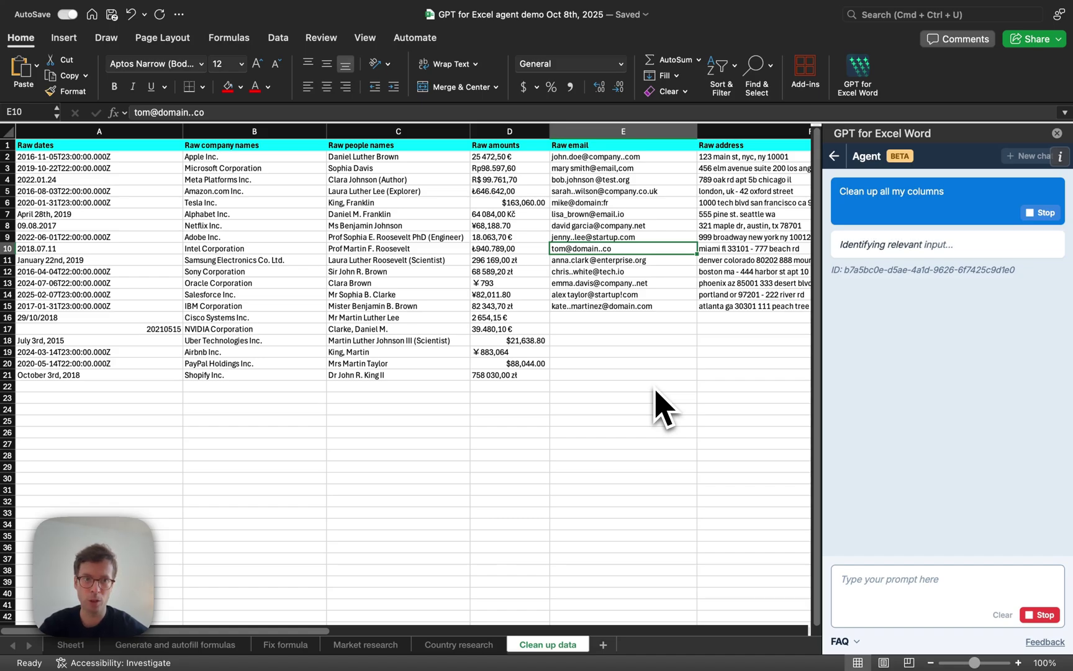
scroll(662, 407, "right", 10)
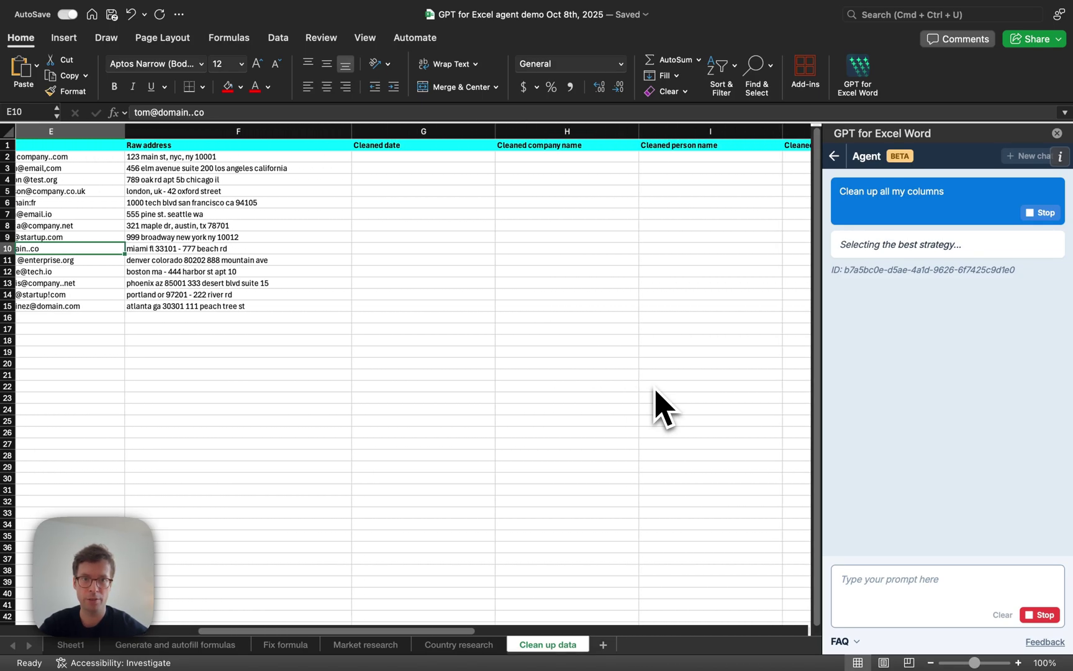
scroll(663, 407, "right", 5)
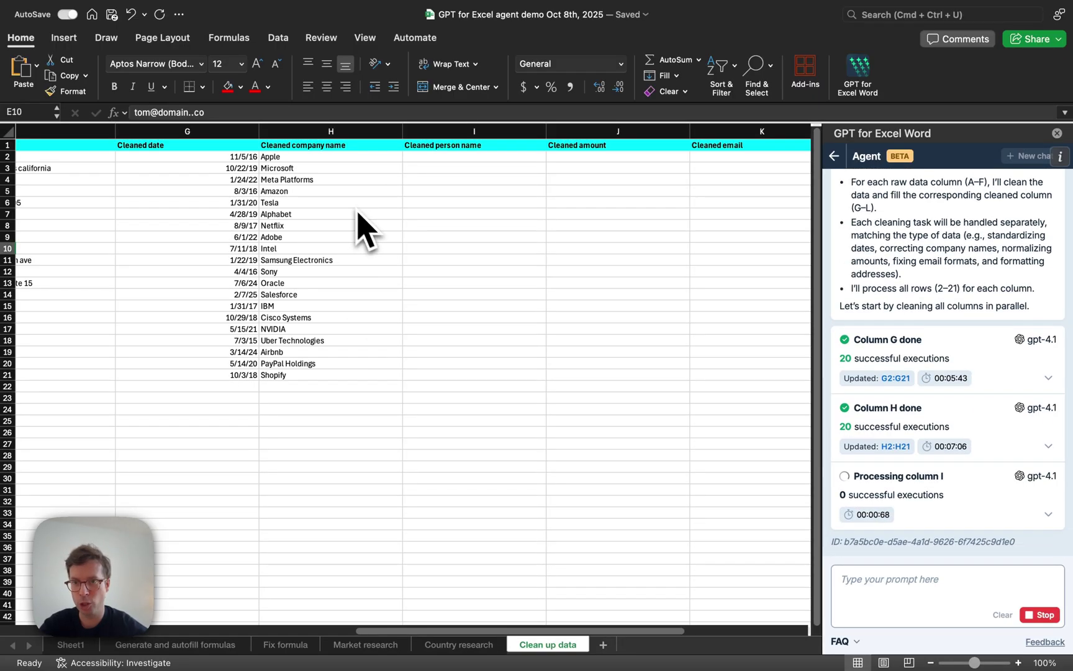
scroll(364, 287, "left", 3)
scroll(364, 287, "left", 5)
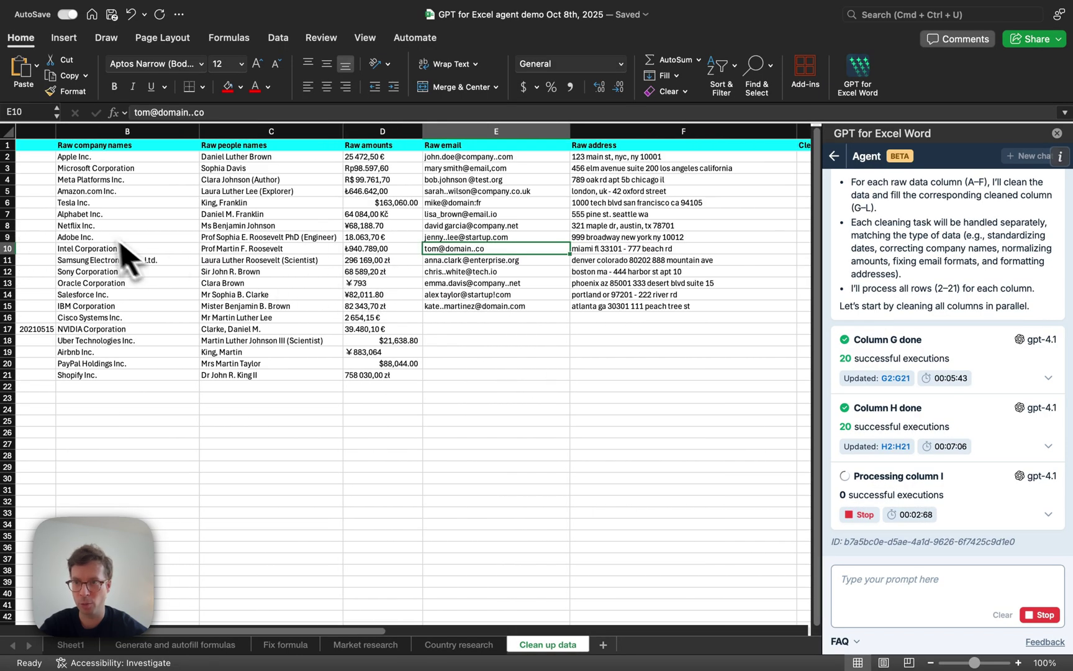
scroll(487, 271, "right", 8)
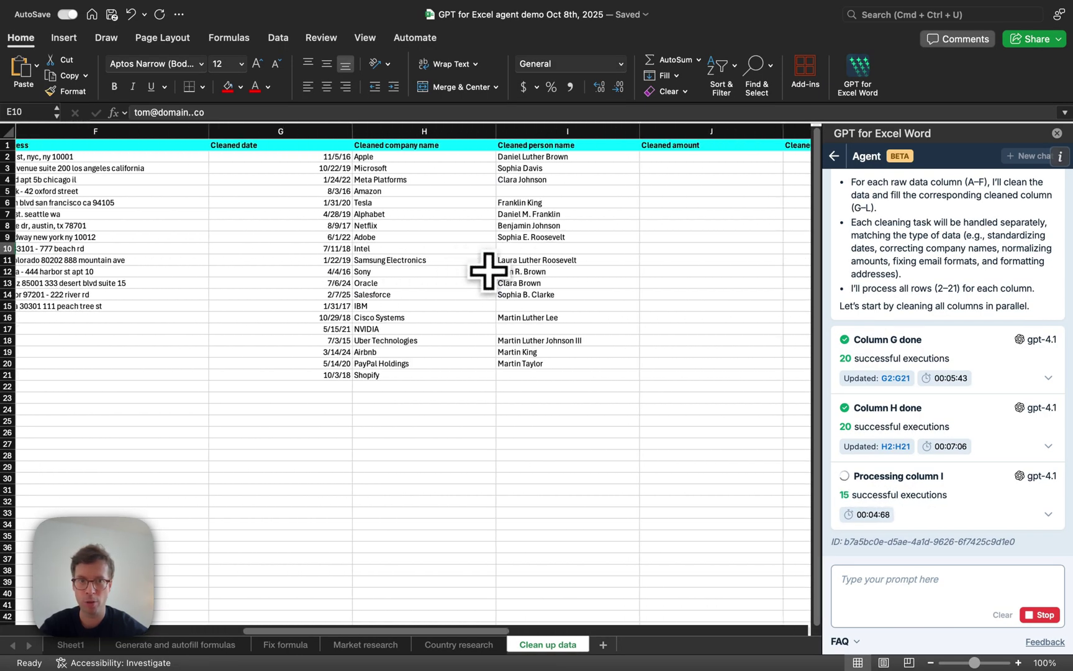
left_click(420, 259)
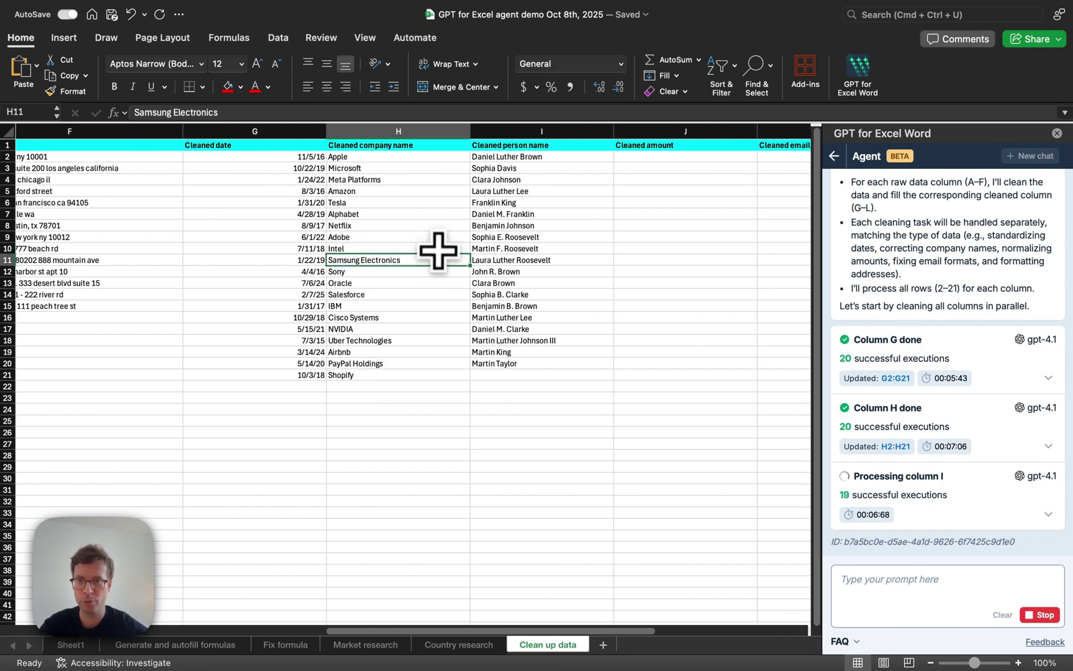
- Select the cleaned dates, company names and person names in G–I, then check raw amount D8
left_click_drag(271, 161, 263, 383)
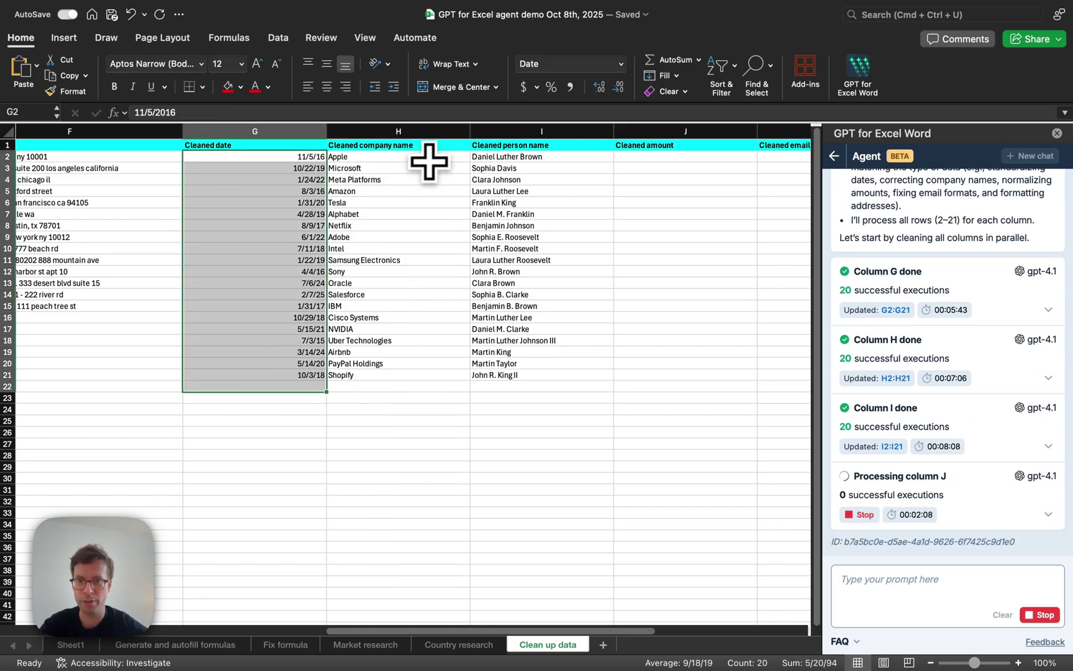
left_click_drag(427, 159, 418, 375)
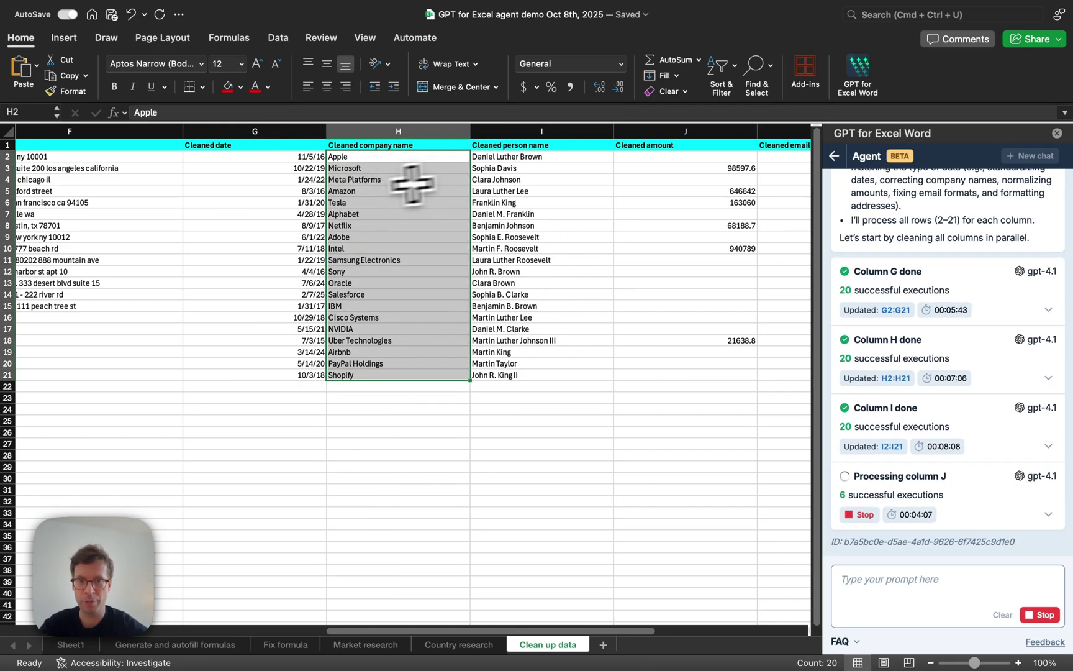
left_click_drag(547, 157, 551, 376)
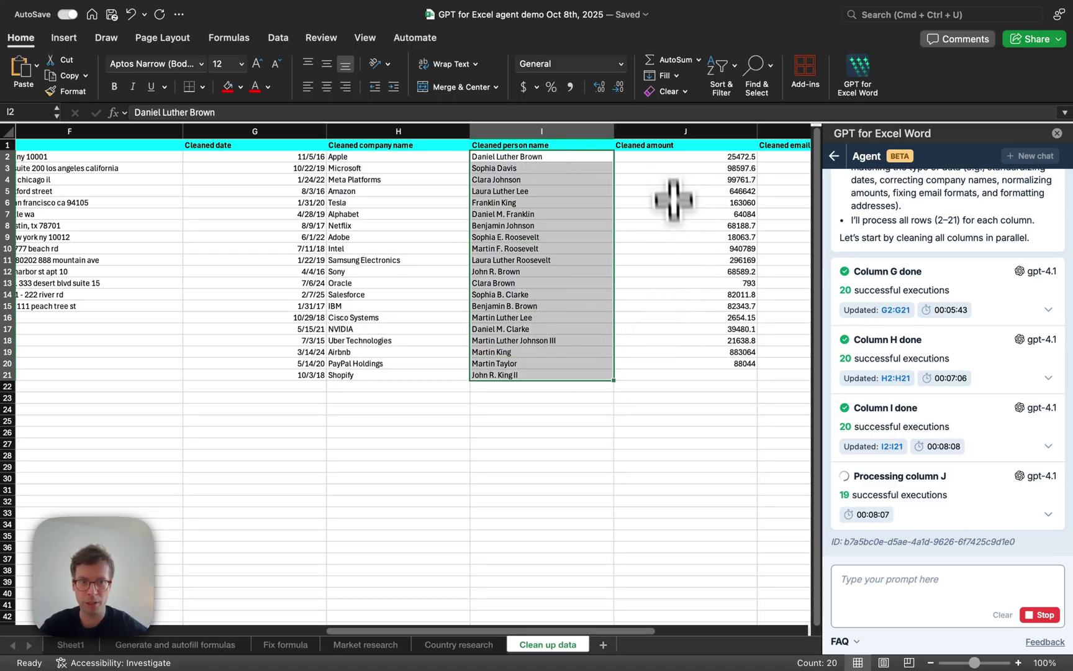
scroll(651, 354, "left", 5)
scroll(651, 354, "left", 5)
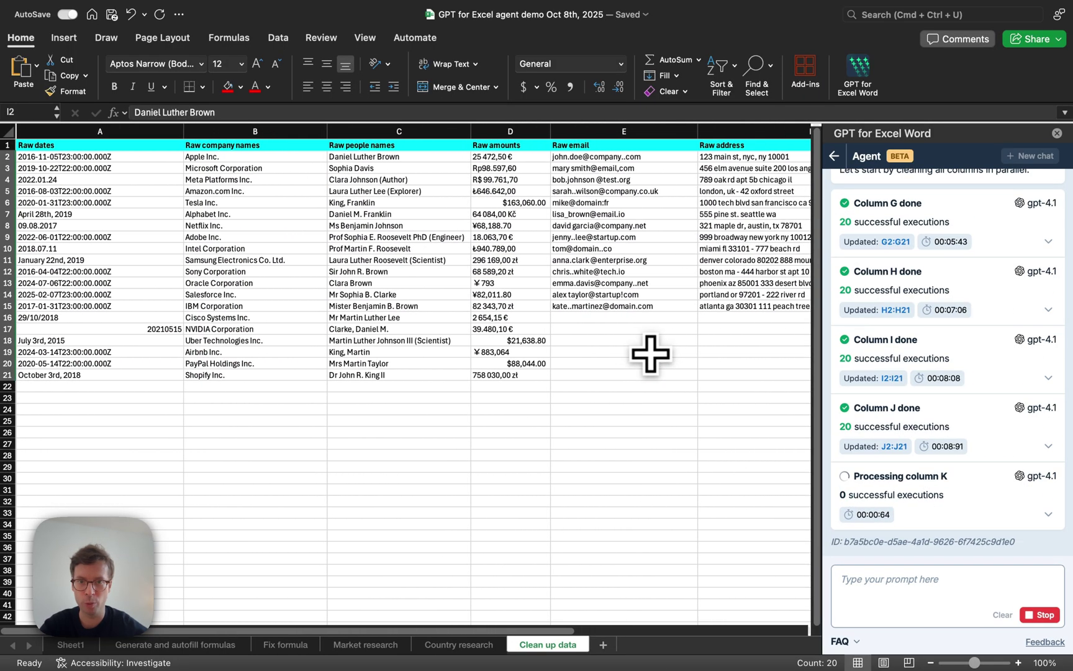
left_click(416, 226)
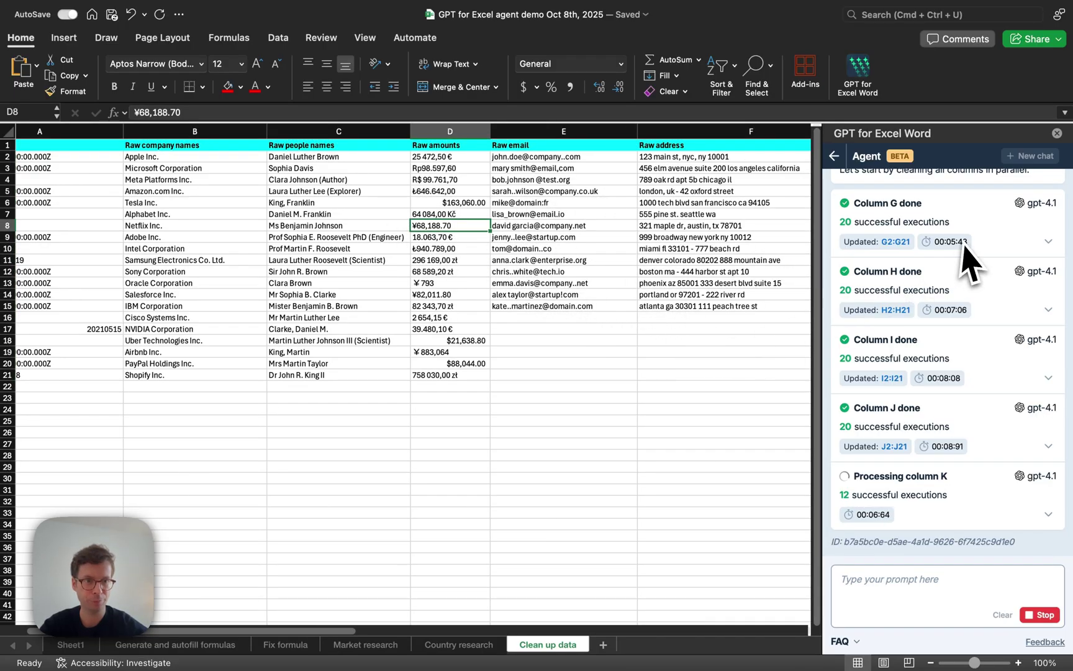
- Stop the cleanup and load the SEO meta titles & descriptions example in a new chat
left_click(1040, 617)
left_click(1033, 160)
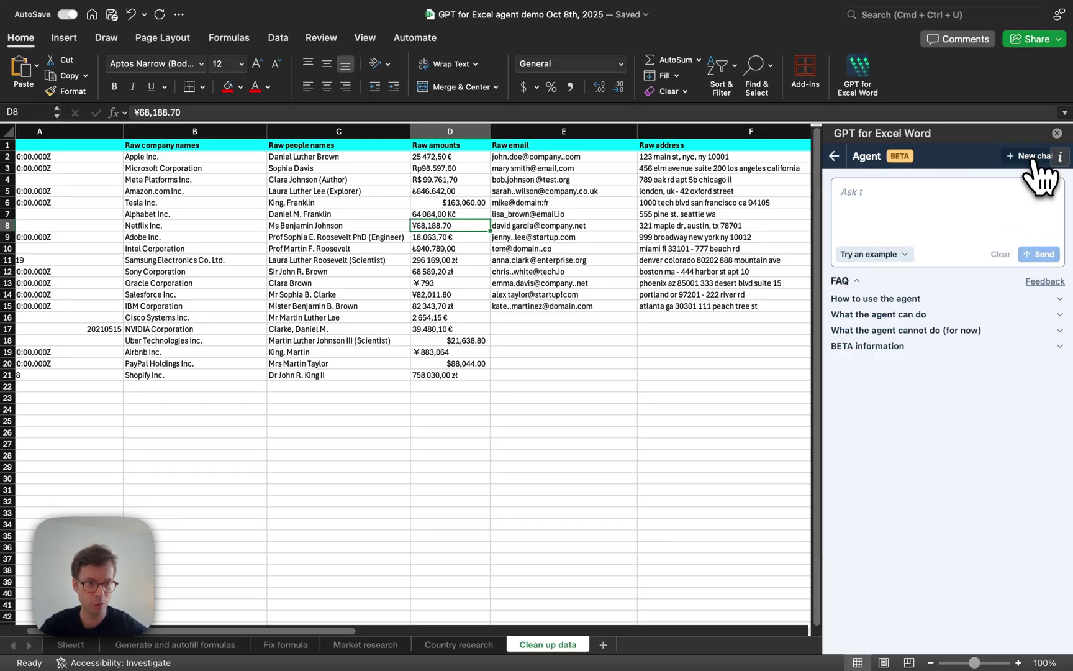
left_click(885, 255)
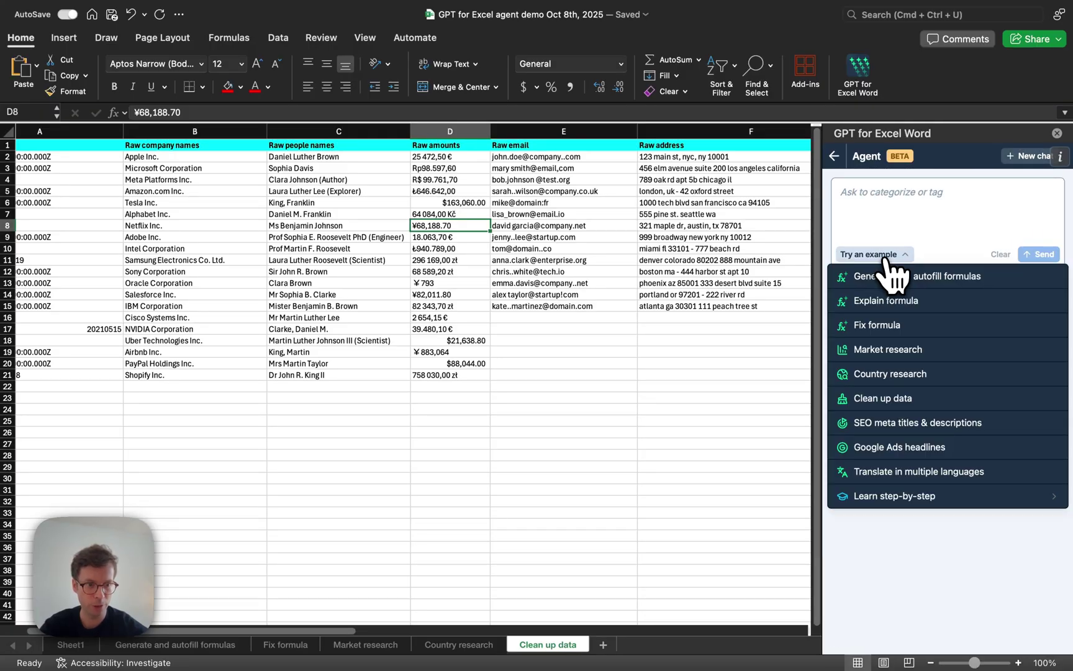
left_click(879, 428)
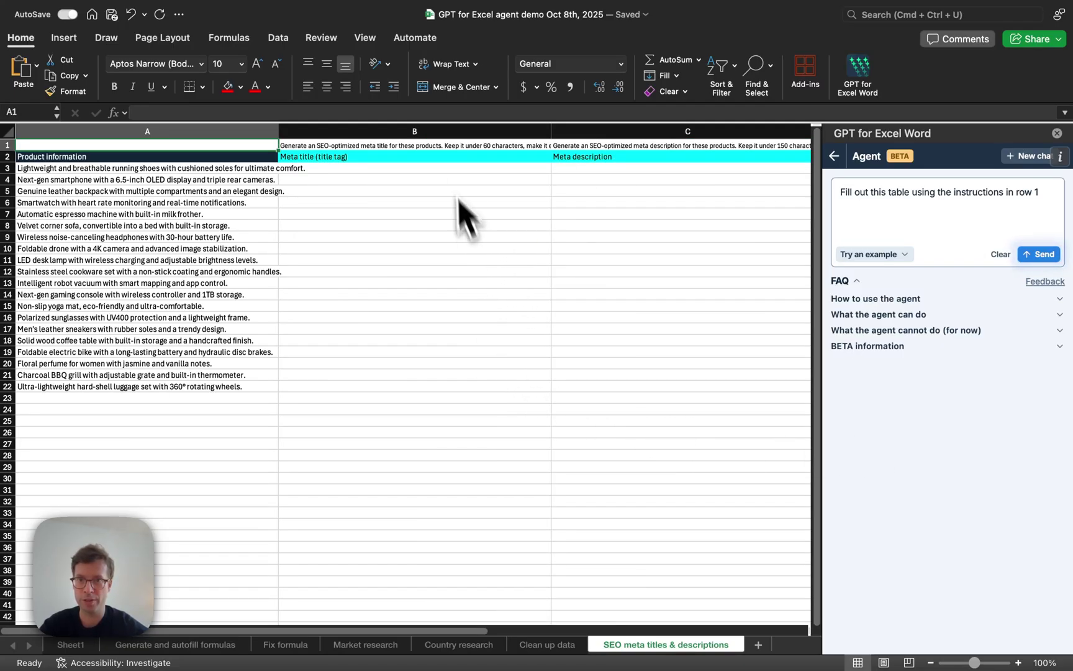
- Wrap the row 1 instructions, zoom the sheet to 130%, and read the B1 meta title instruction
left_click(7, 145)
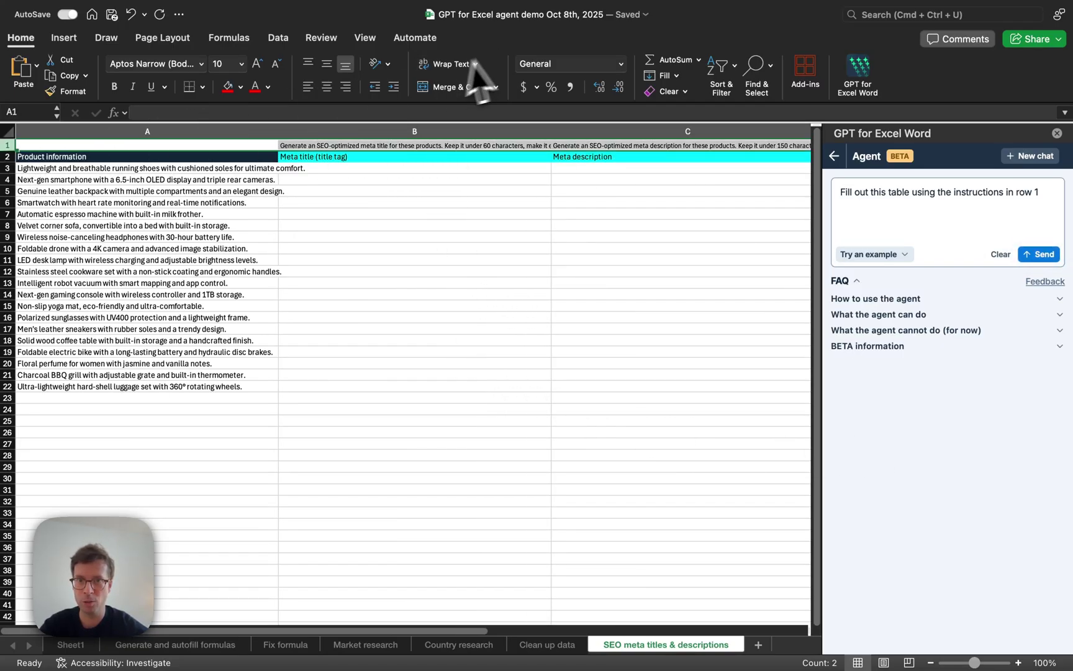
left_click(449, 64)
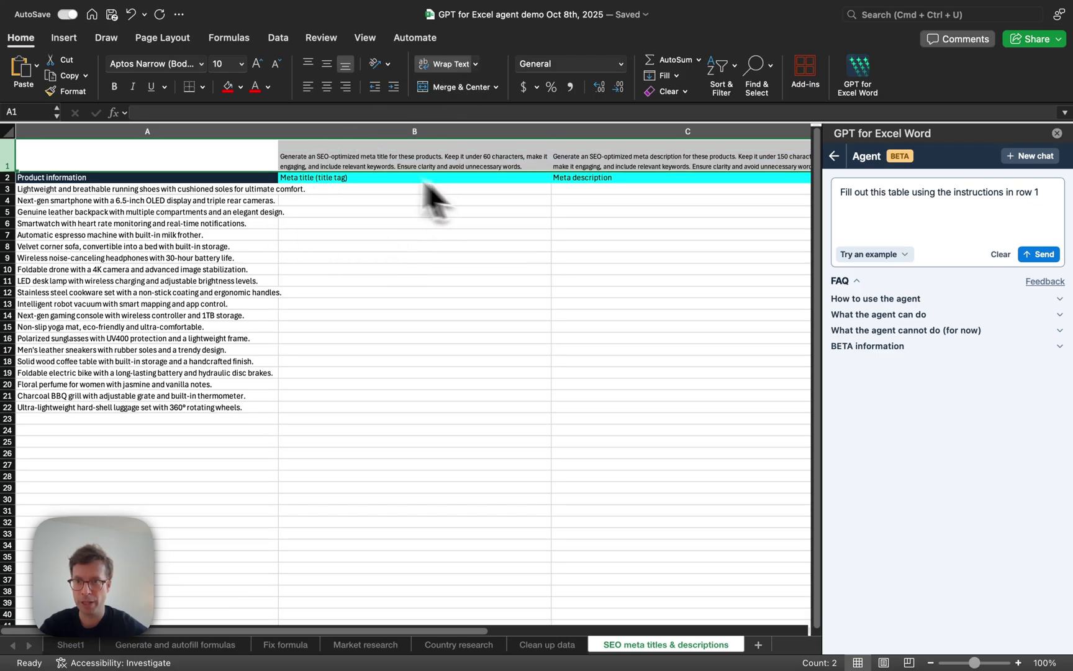
left_click(1019, 663)
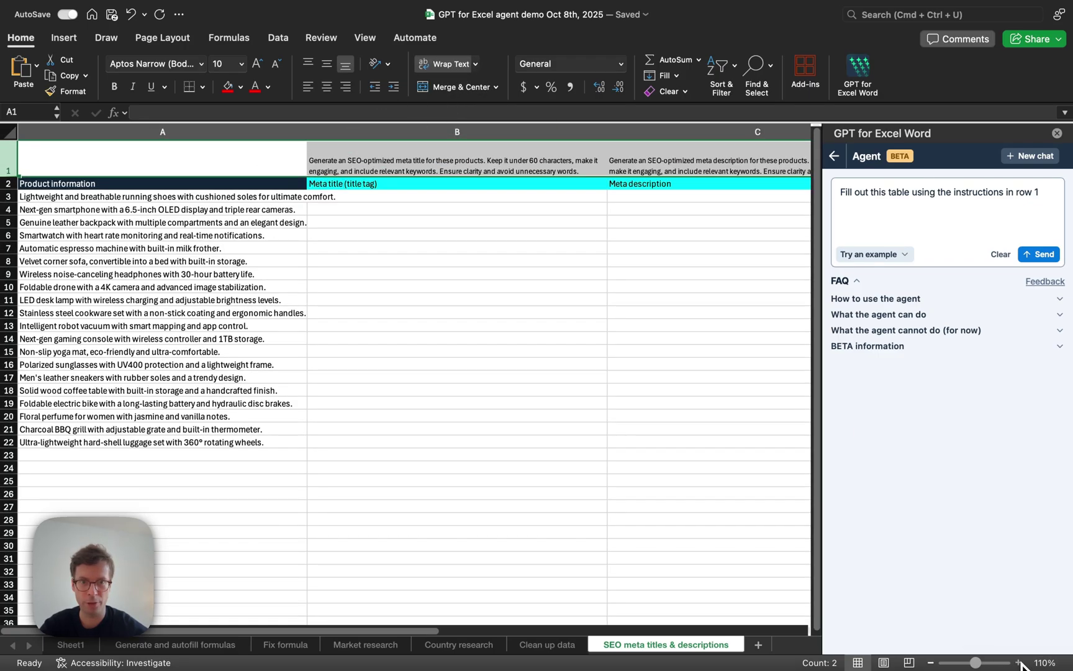
left_click(1019, 662)
left_click(1019, 662)
left_click(631, 163)
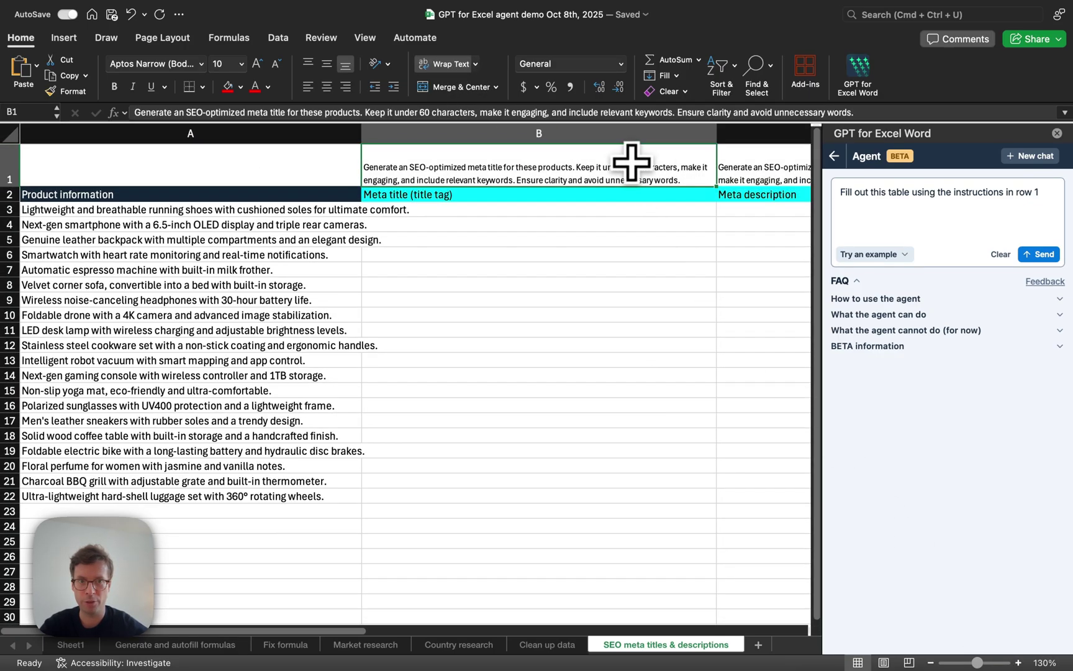
scroll(631, 162, "right", 4)
scroll(631, 163, "left", 4)
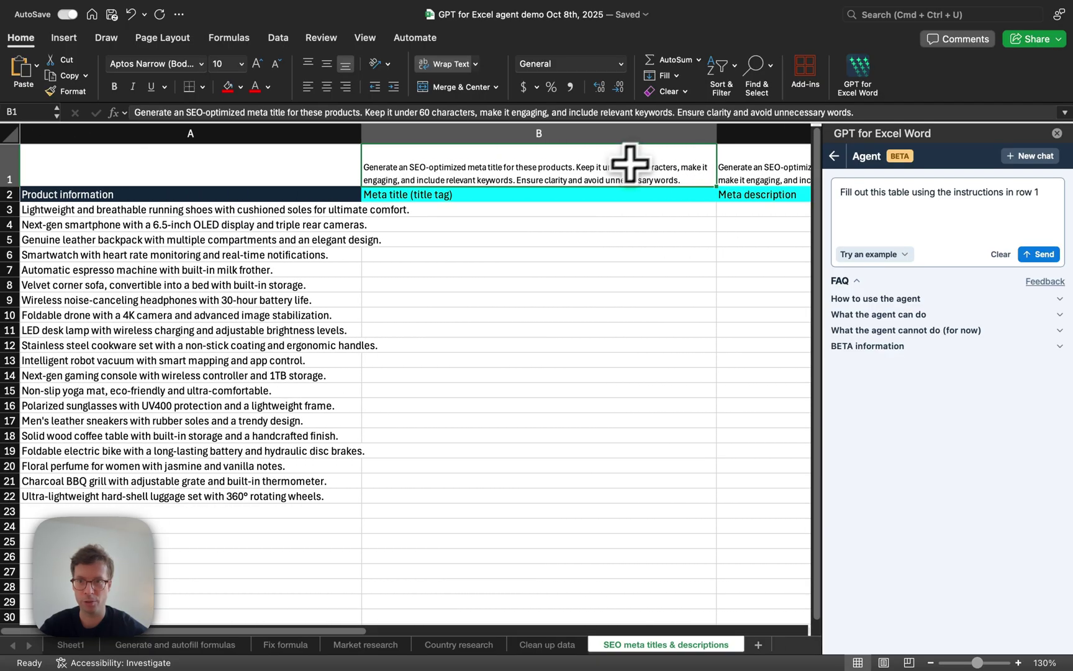
- Send the fill-out request and watch meta titles and descriptions fill B3:C22
left_click(1044, 258)
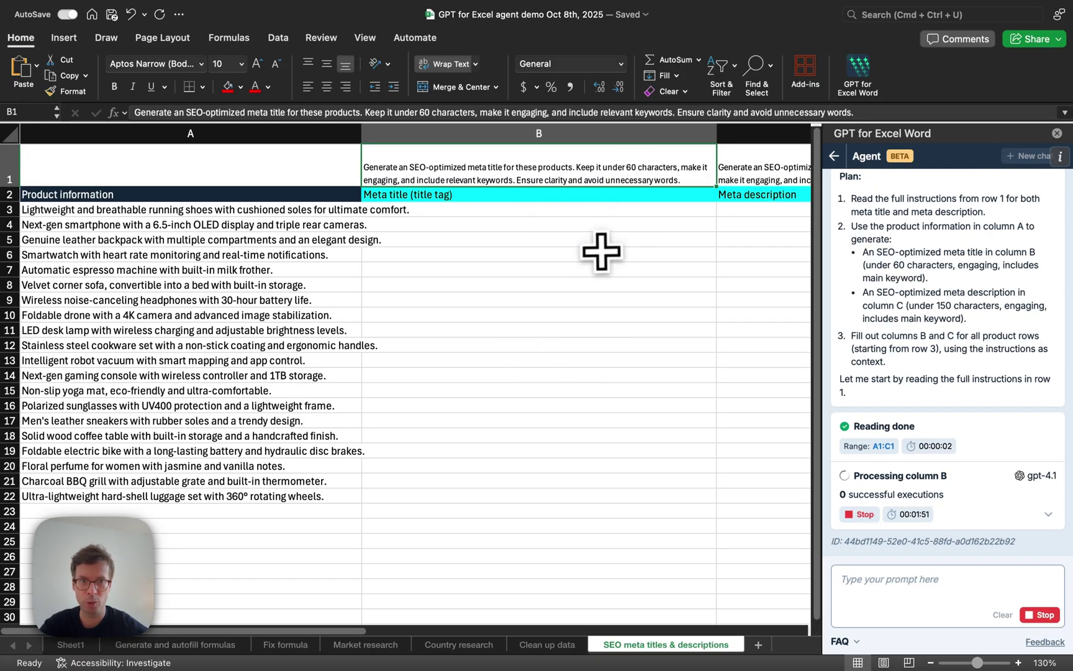
scroll(600, 252, "right", 5)
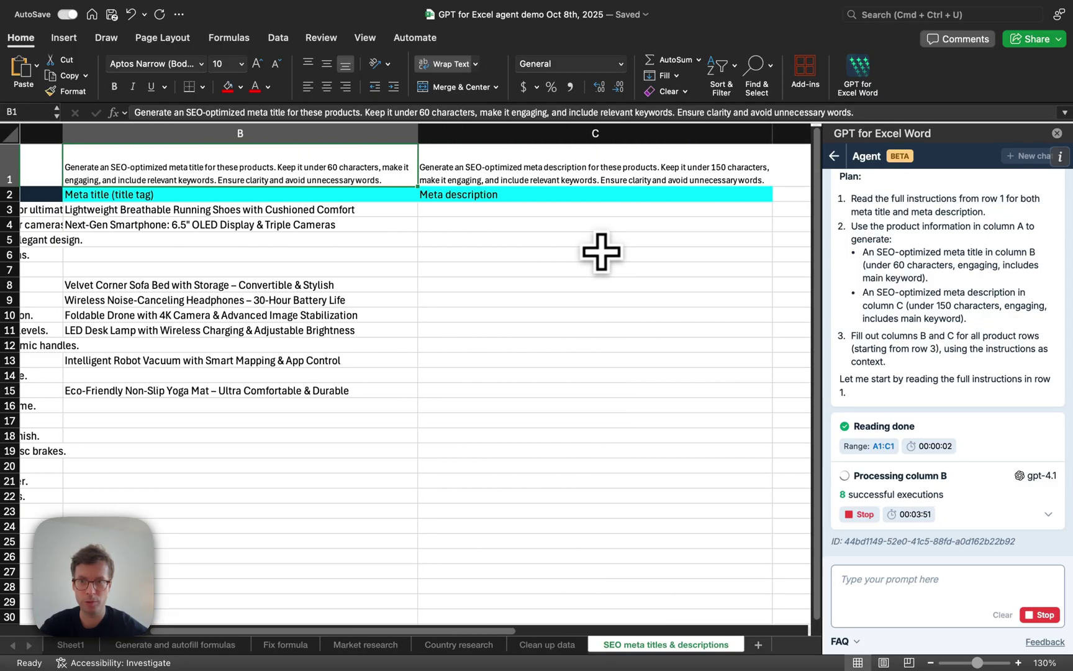
scroll(599, 252, "left", 4)
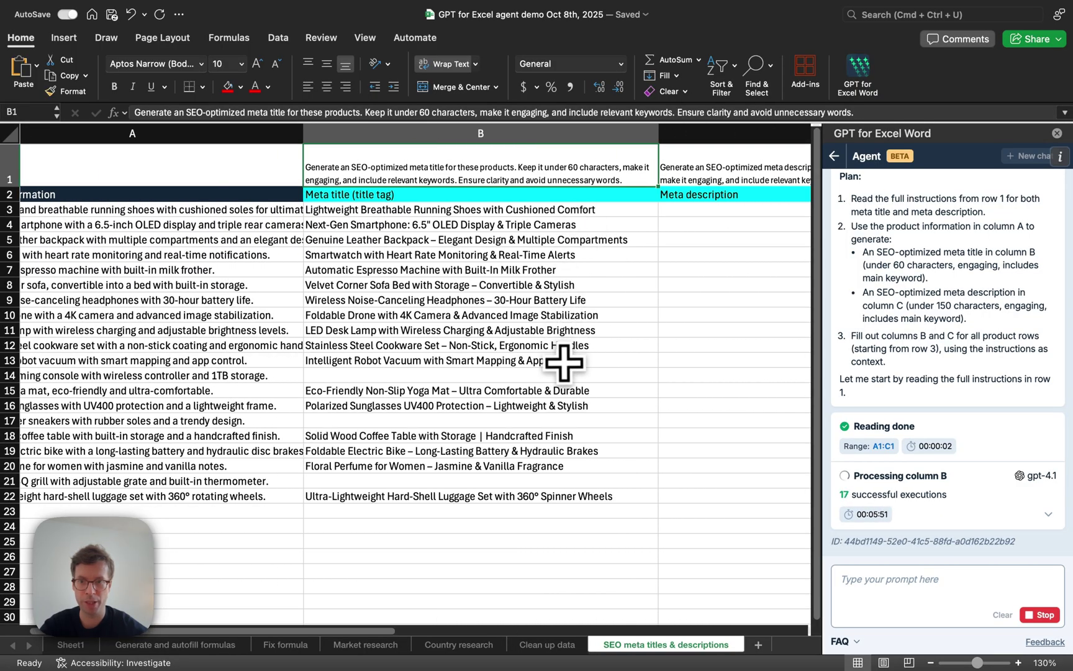
scroll(575, 444, "left", 2)
scroll(575, 442, "left", 2)
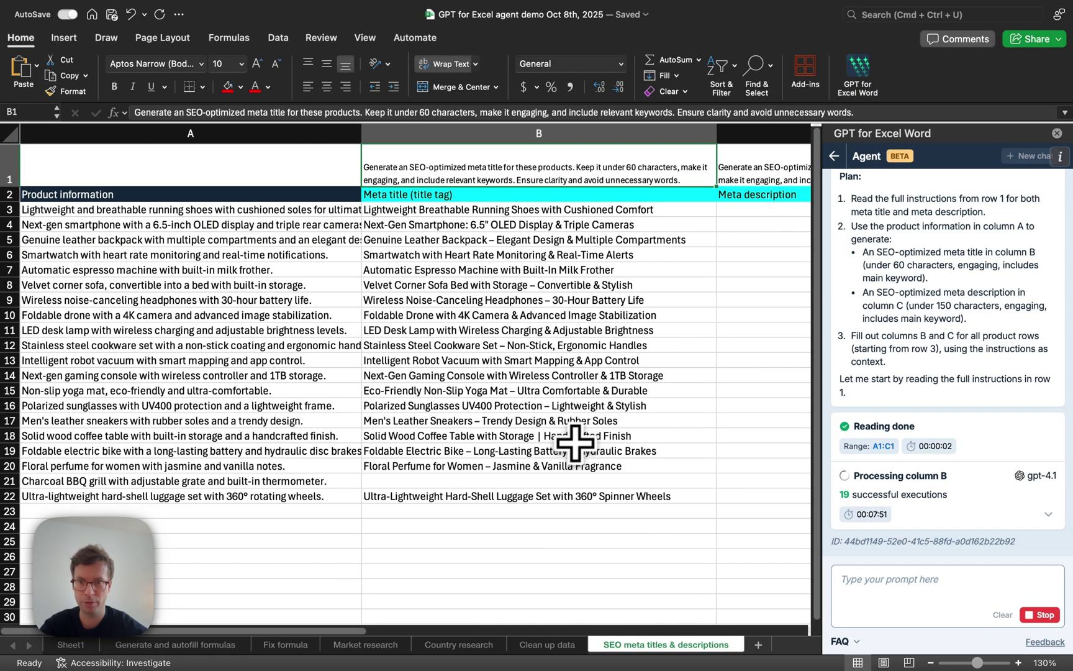
scroll(531, 412, "right", 8)
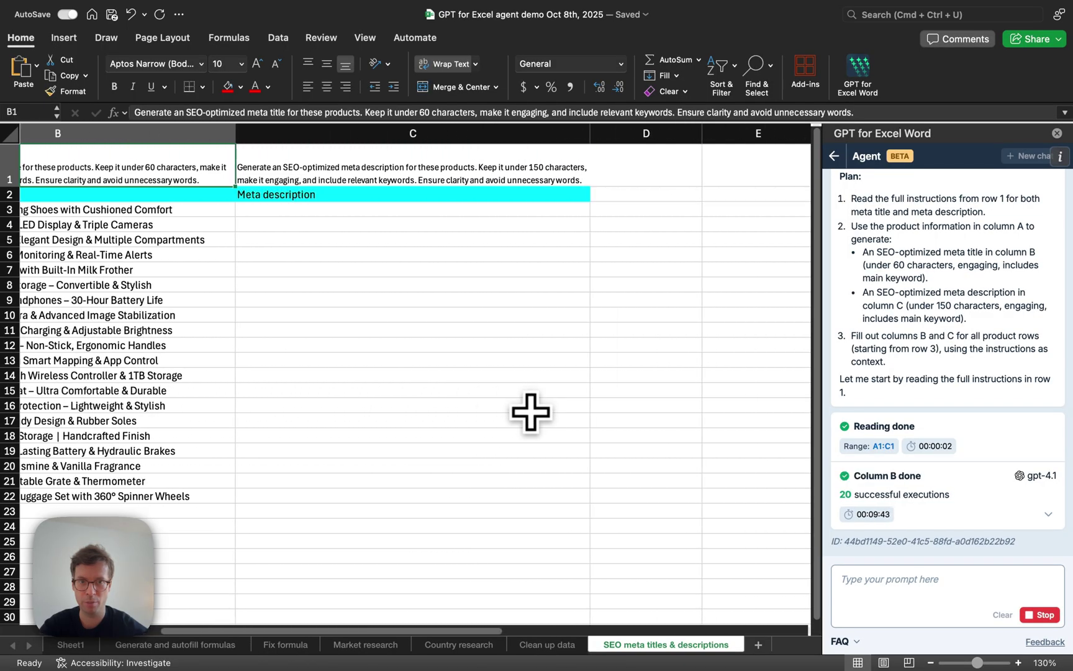
- Review the C1 instruction and the Column C template's 150-character limit
left_click(501, 170)
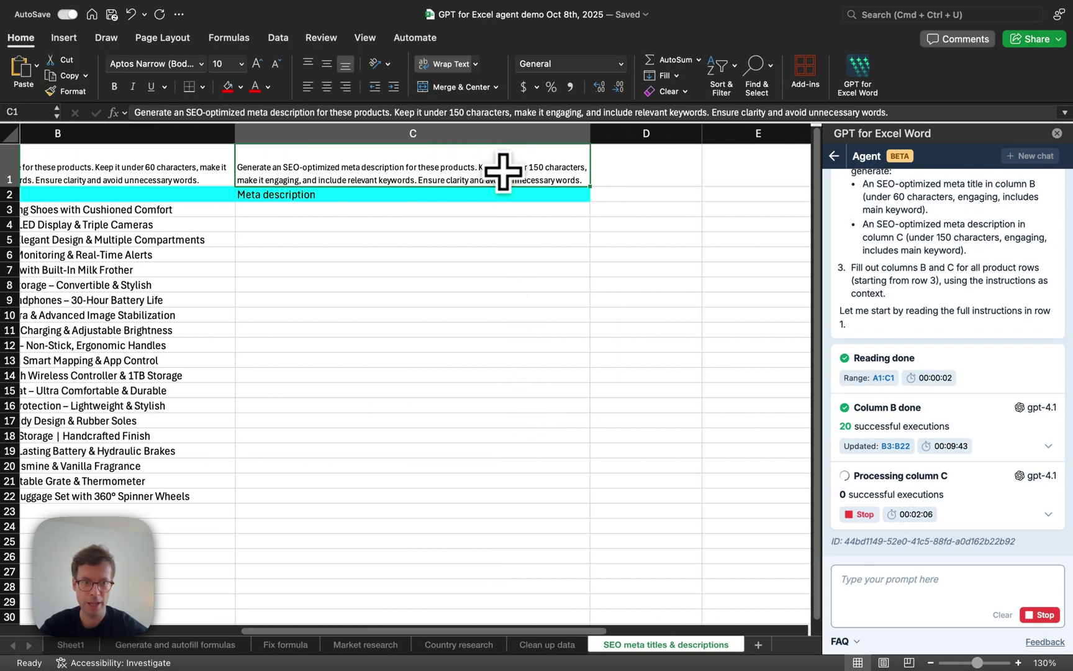
left_click(1048, 513)
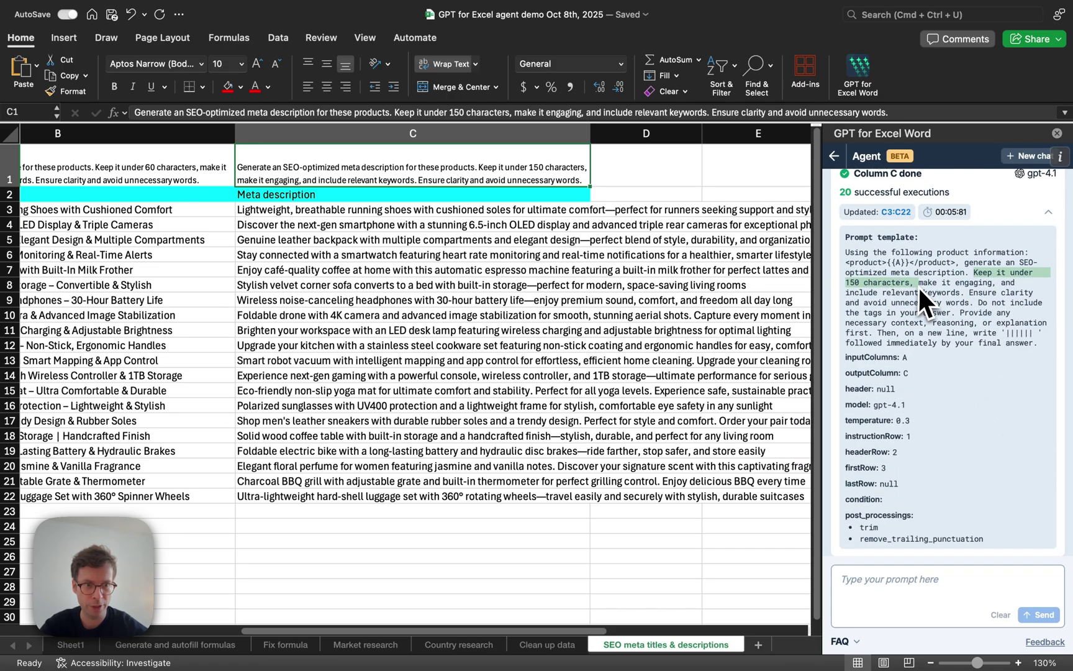
mouse_move(918, 286)
left_mouse_down()
mouse_move(909, 286)
mouse_move(945, 288)
mouse_move(907, 285)
left_mouse_up()
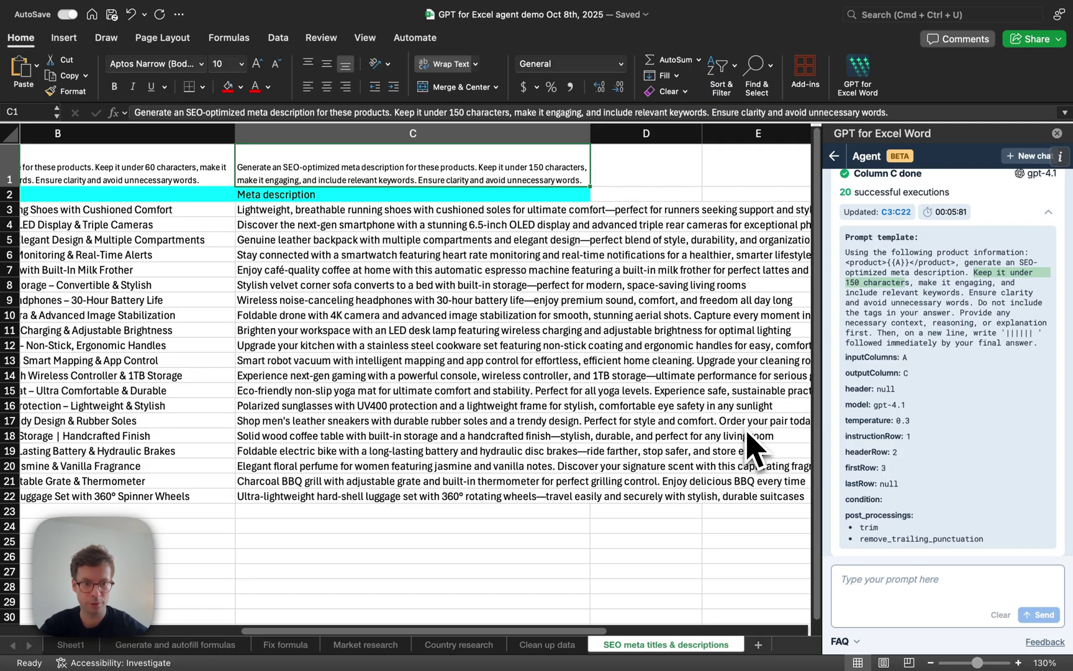
- Ask the agent to compute =LEN() lengths of the meta titles and descriptions into D and E
scroll(749, 447, "right", 2)
left_click(906, 587)
type("ch")
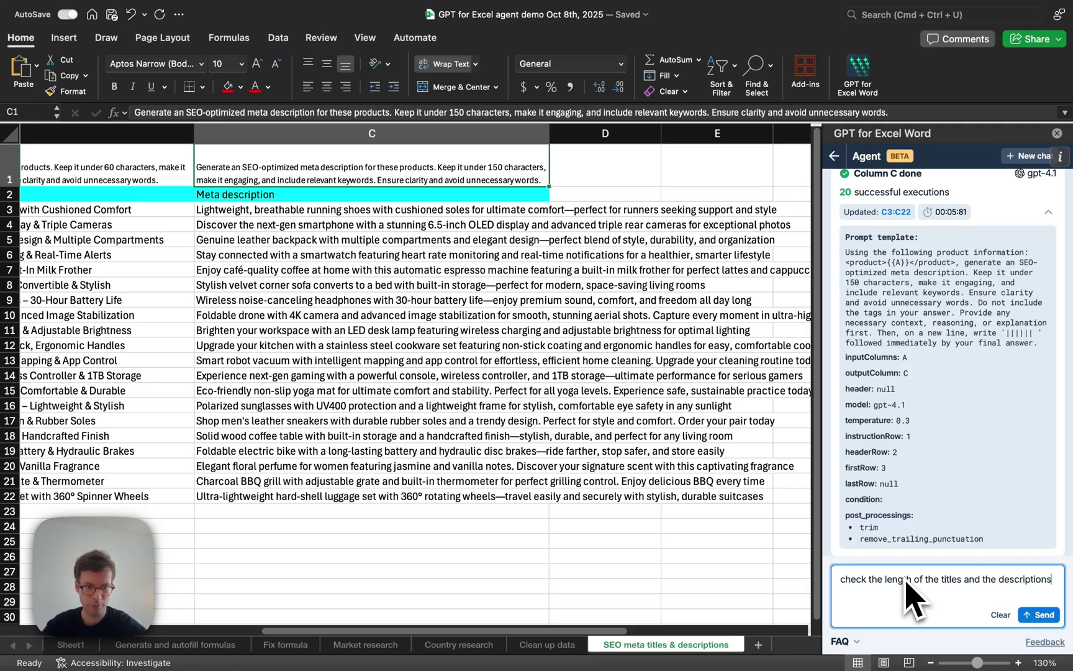
key("Return")
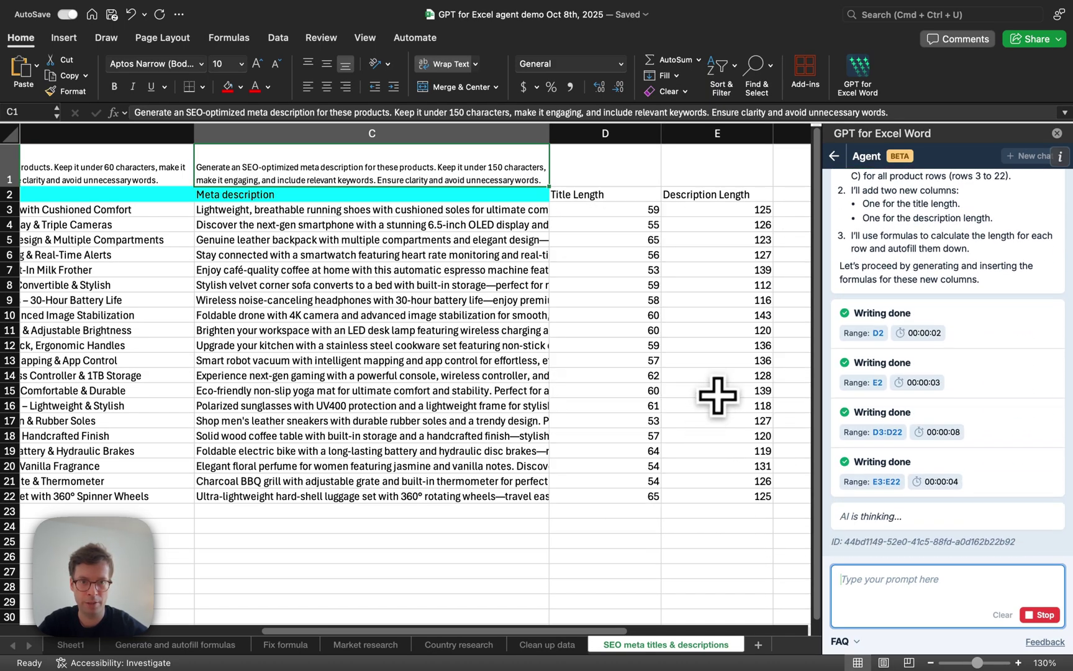
- Check the D3 LEN formula, row 19's title length, and the description lengths' sum and average
left_click(600, 211)
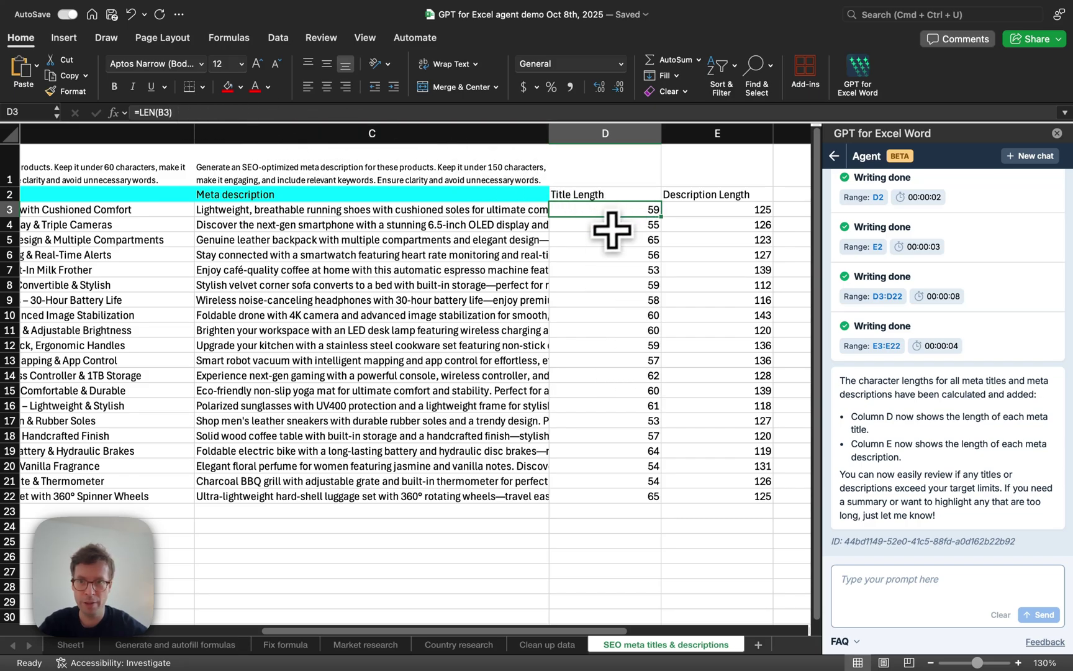
scroll(601, 356, "left", 4)
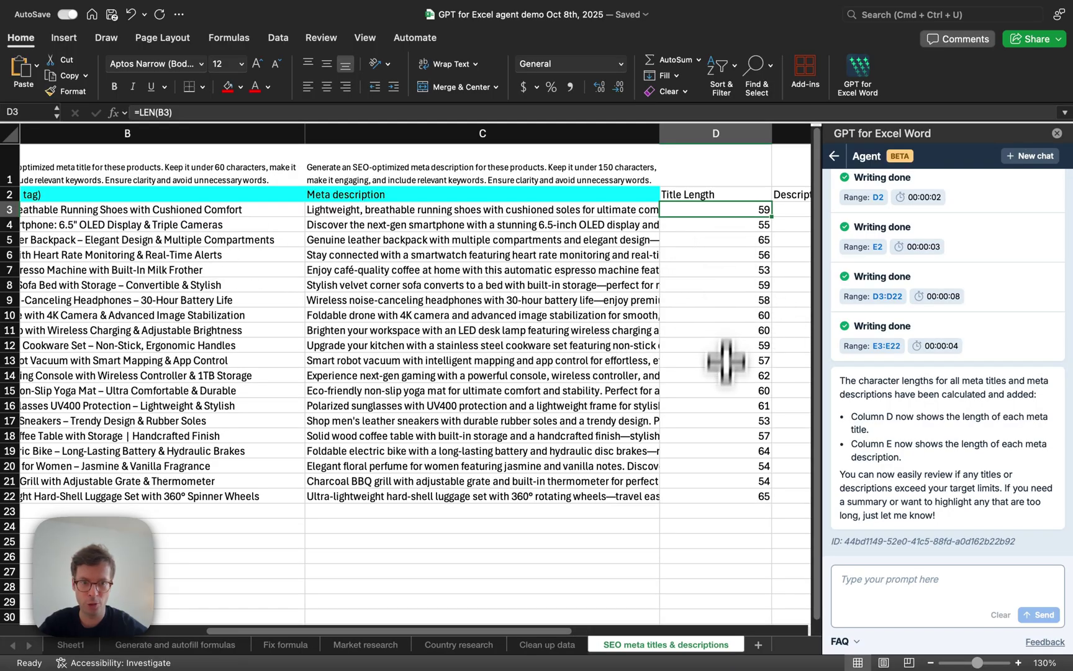
left_click(733, 452)
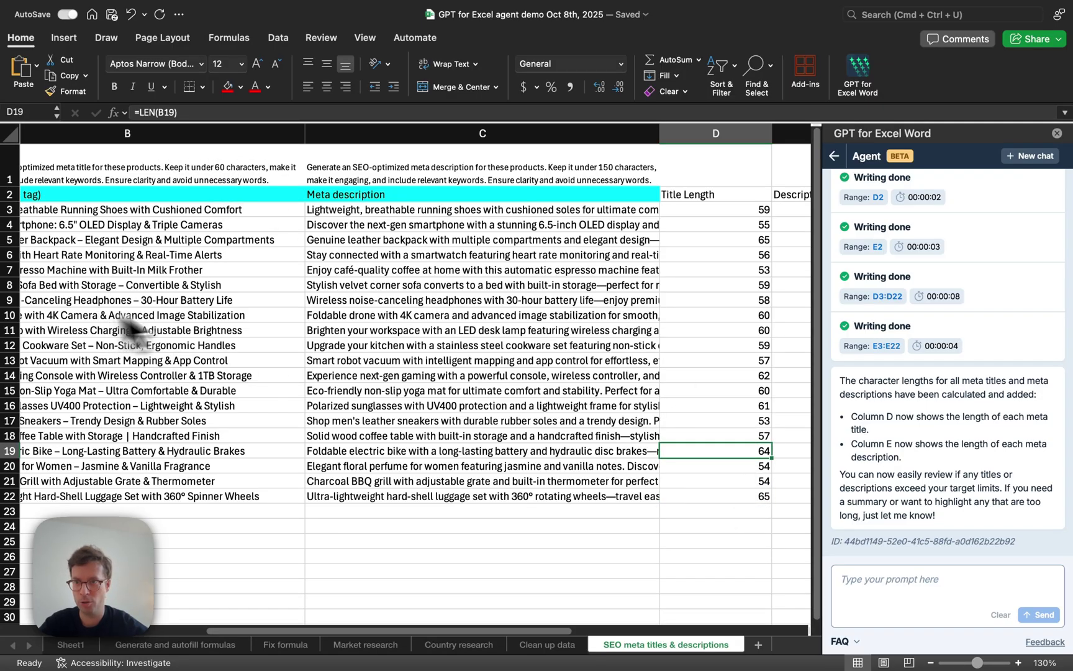
scroll(283, 338, "right", 2)
scroll(283, 338, "left", 3)
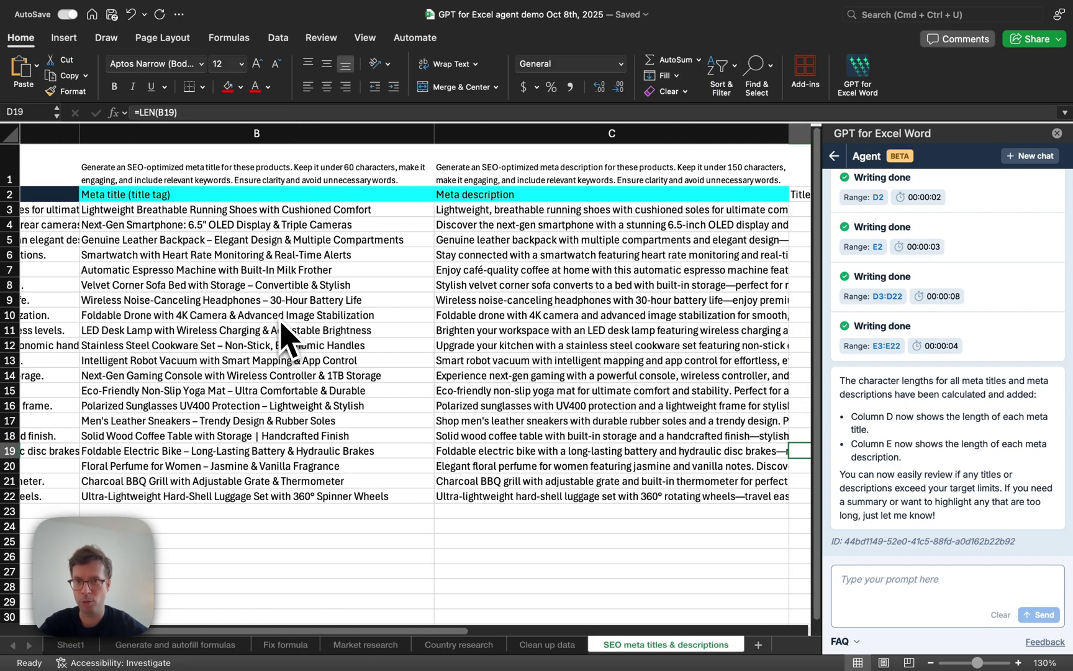
scroll(283, 338, "right", 5)
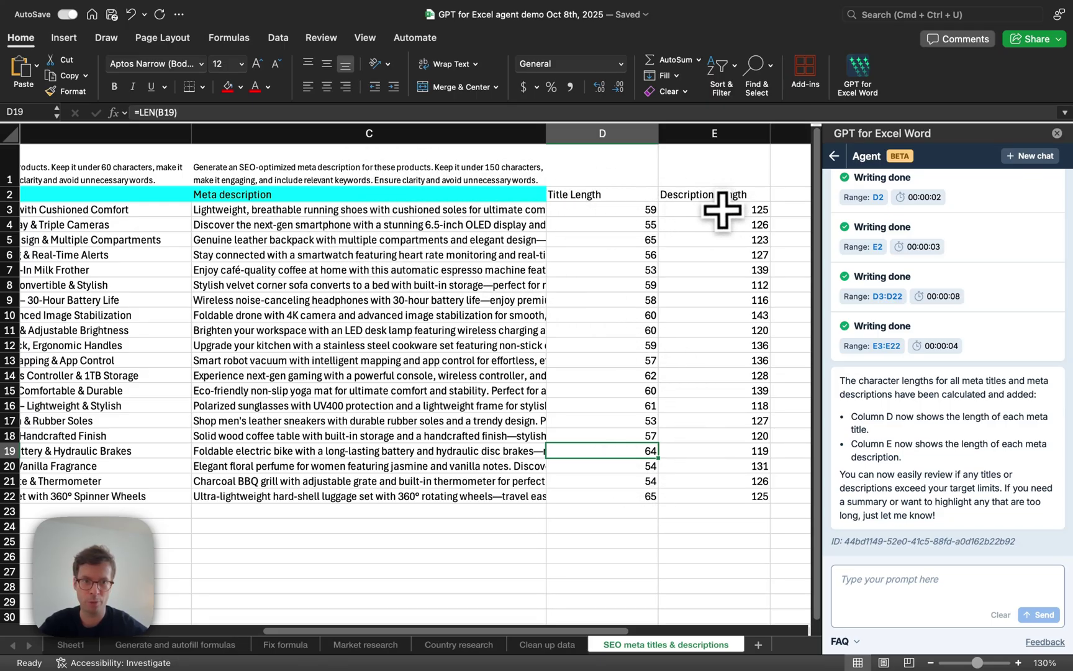
left_click_drag(720, 211, 733, 494)
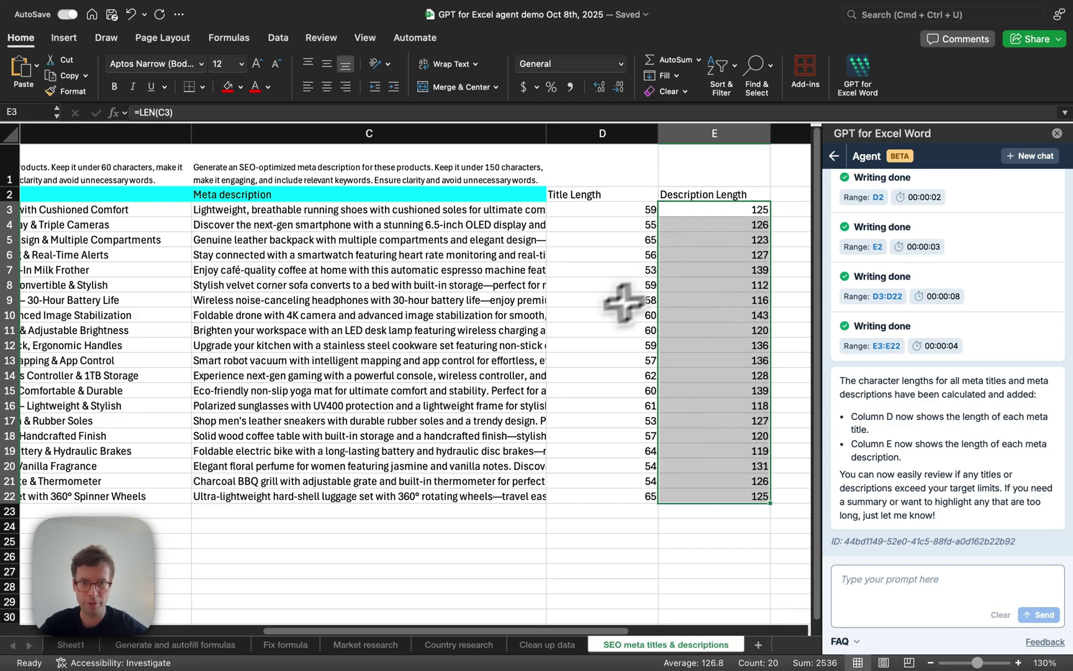
scroll(592, 328, "left", 6)
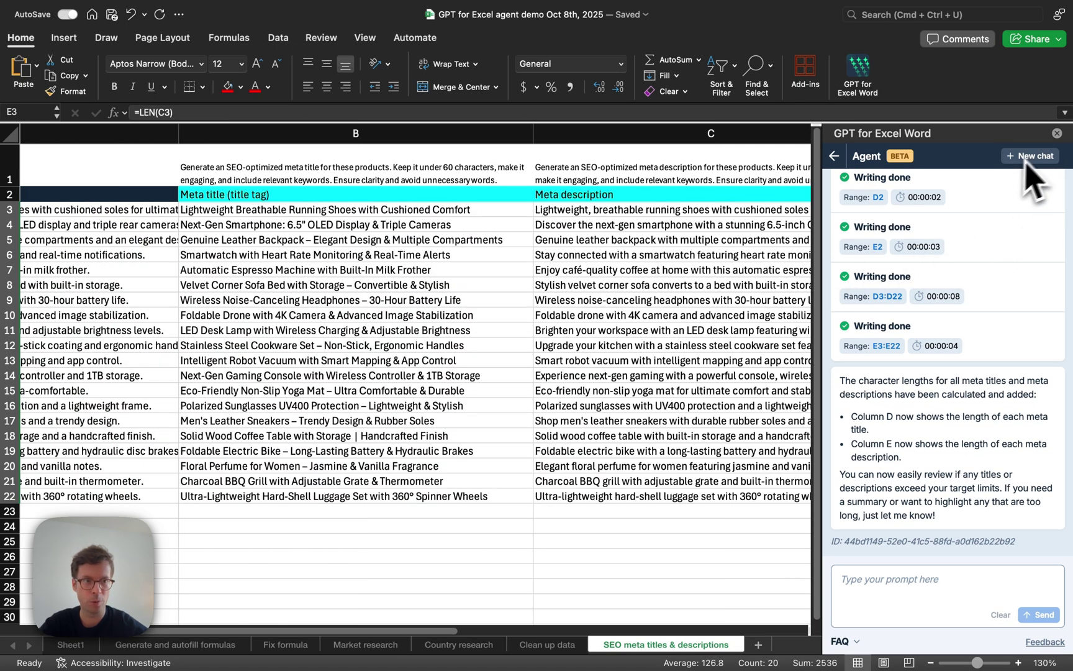
- Load the Google Ads headlines example in a new chat and zoom the sheet to 130%
left_click(1025, 156)
left_click(886, 256)
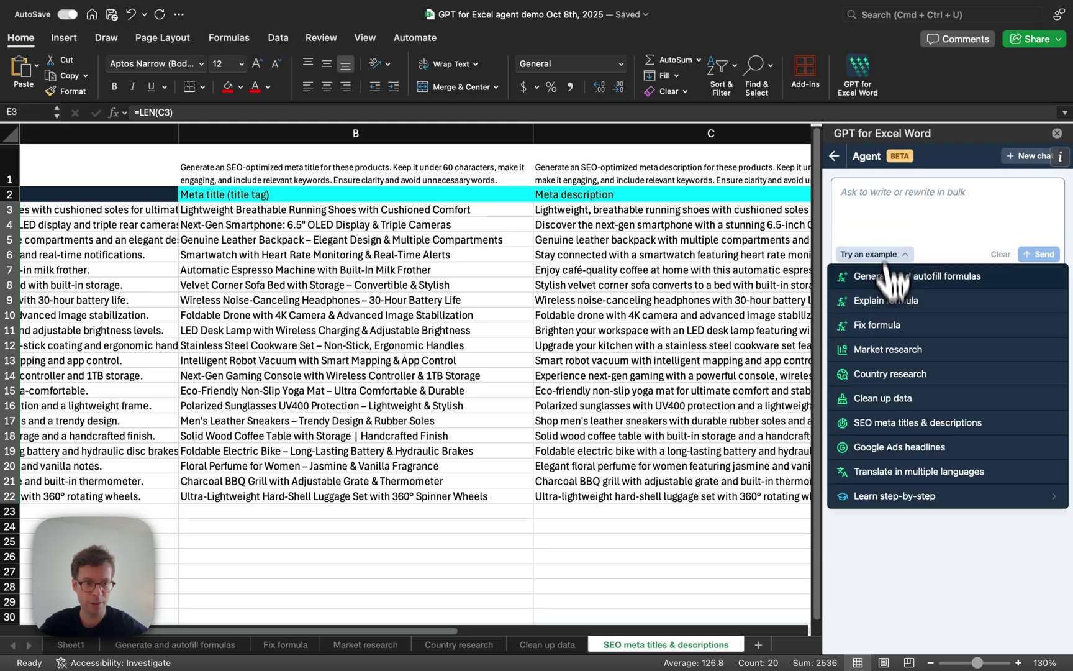
left_click(930, 445)
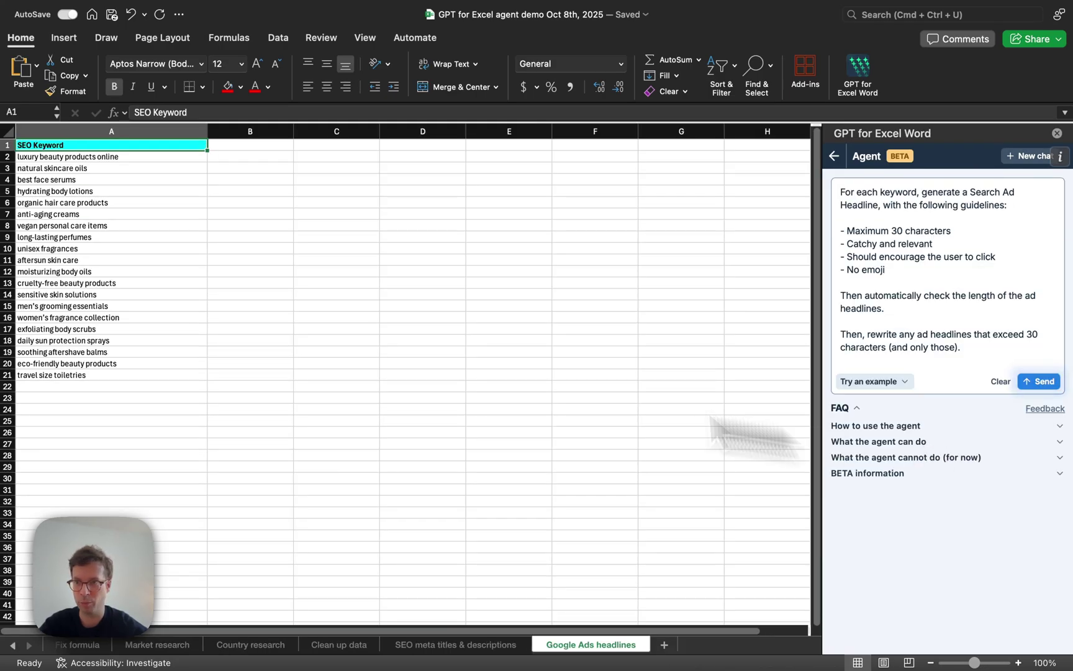
left_click(1019, 663)
left_click(1019, 663)
left_click(1019, 663)
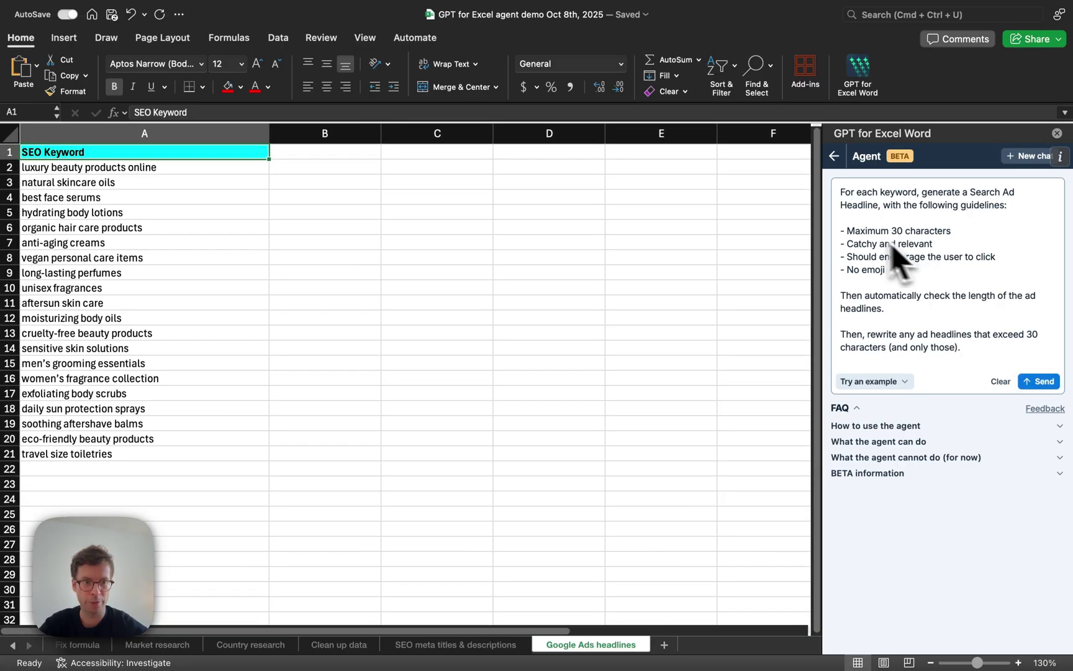
- Review the prompt's headline guidelines and length-check step, then send the headline request
left_click(869, 233)
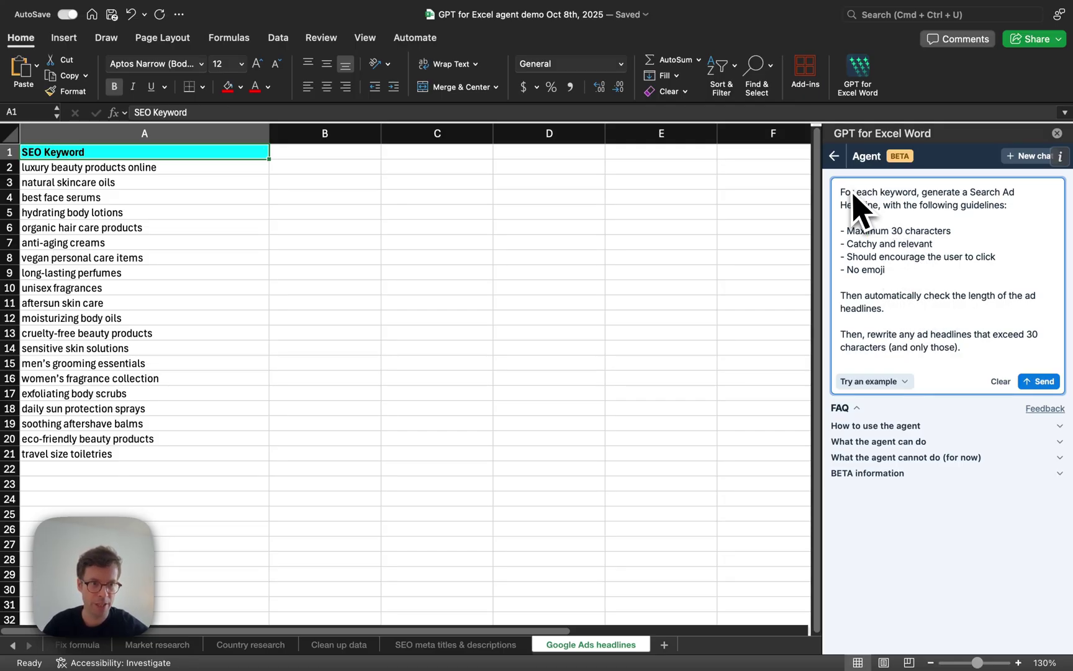
left_click_drag(852, 193, 908, 264)
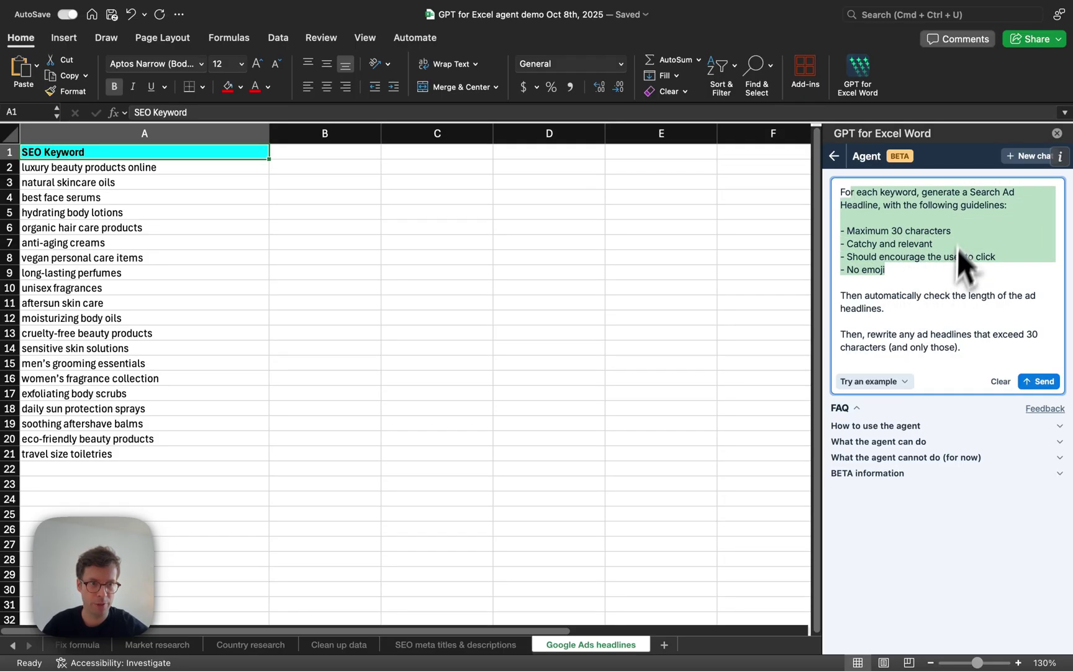
left_click(892, 207)
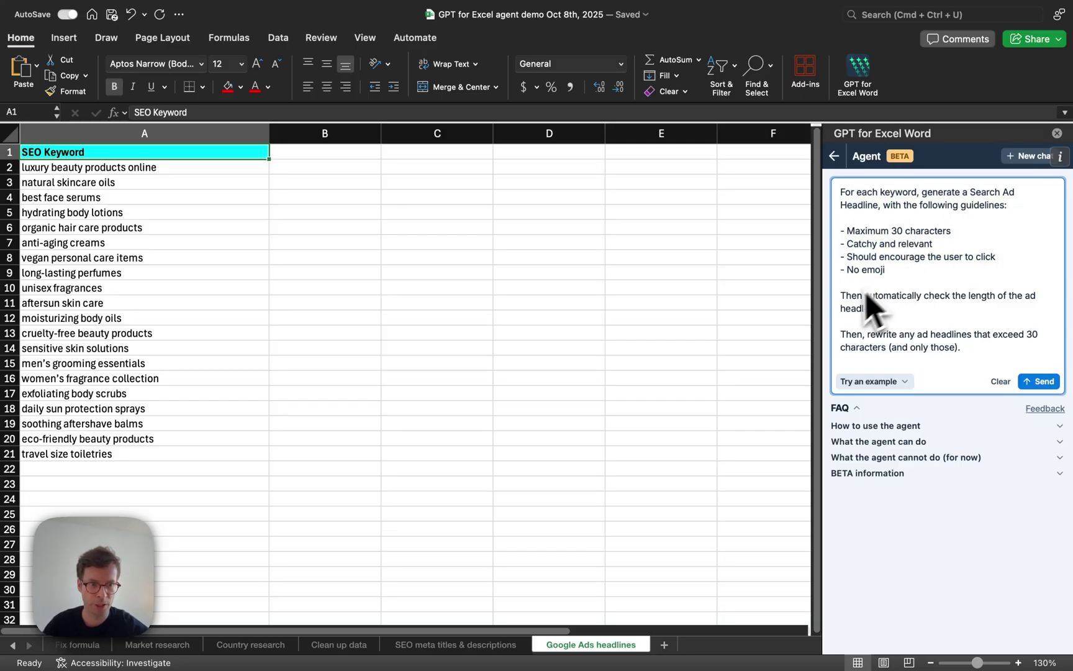
left_click_drag(848, 297, 965, 345)
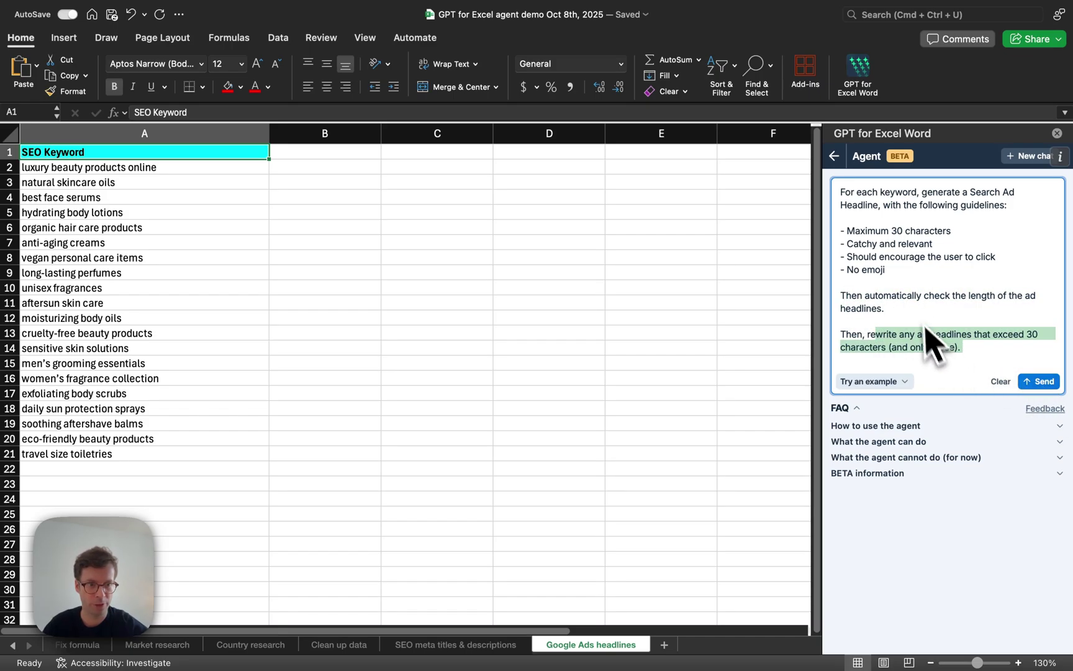
left_click(1037, 381)
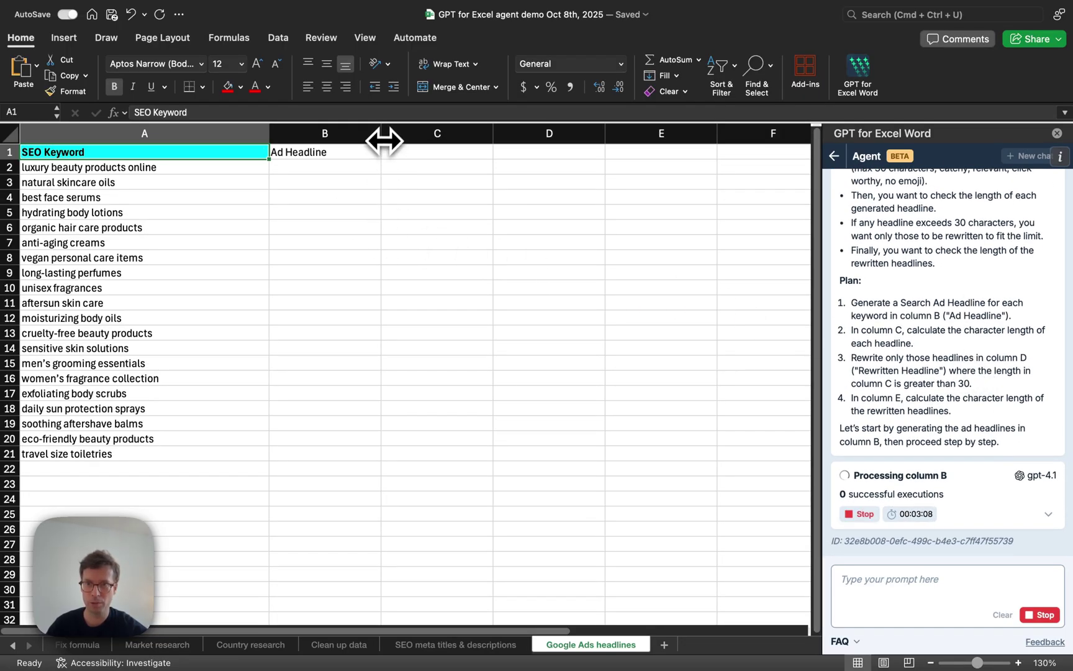
- Widen column B, check the C10 length formula, and review the over-30 rewrite condition
left_click_drag(382, 130, 497, 134)
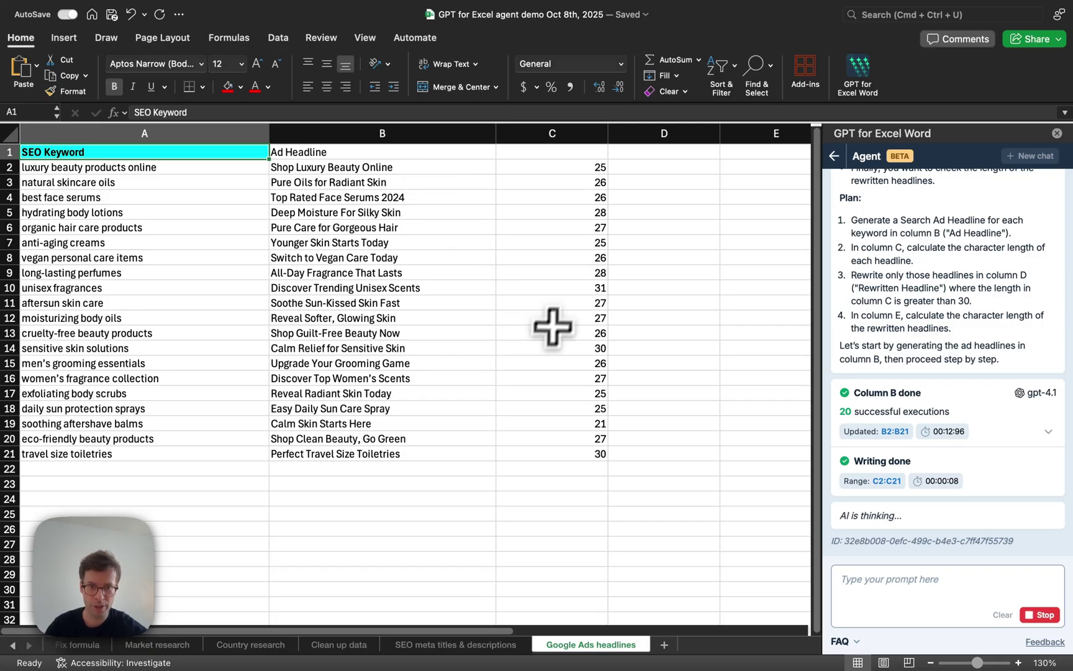
left_click(581, 287)
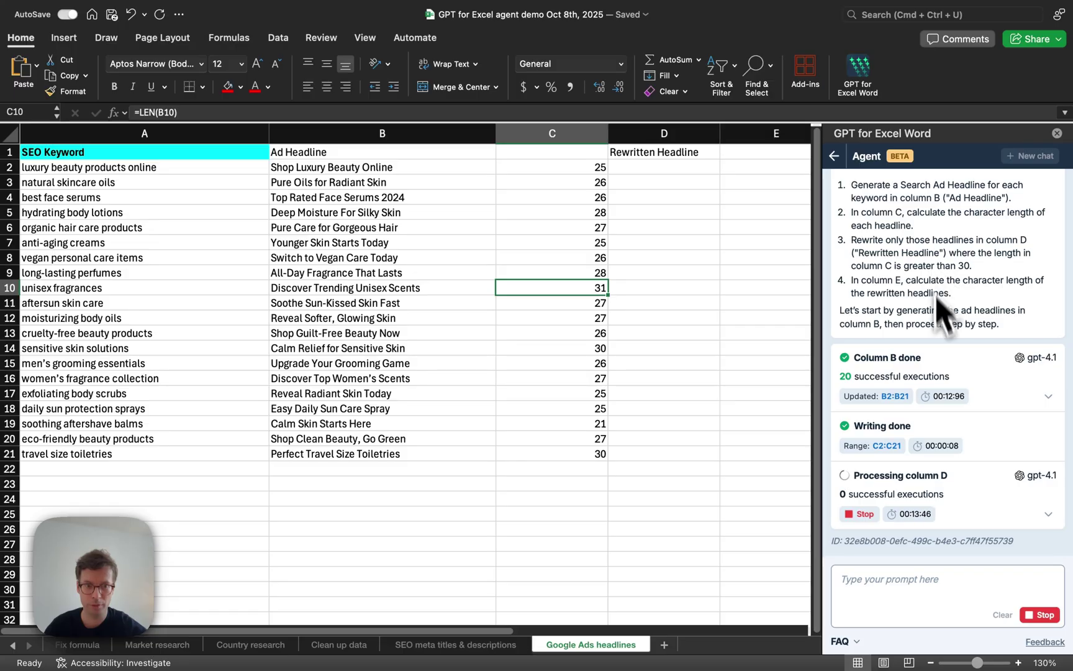
left_click(1048, 517)
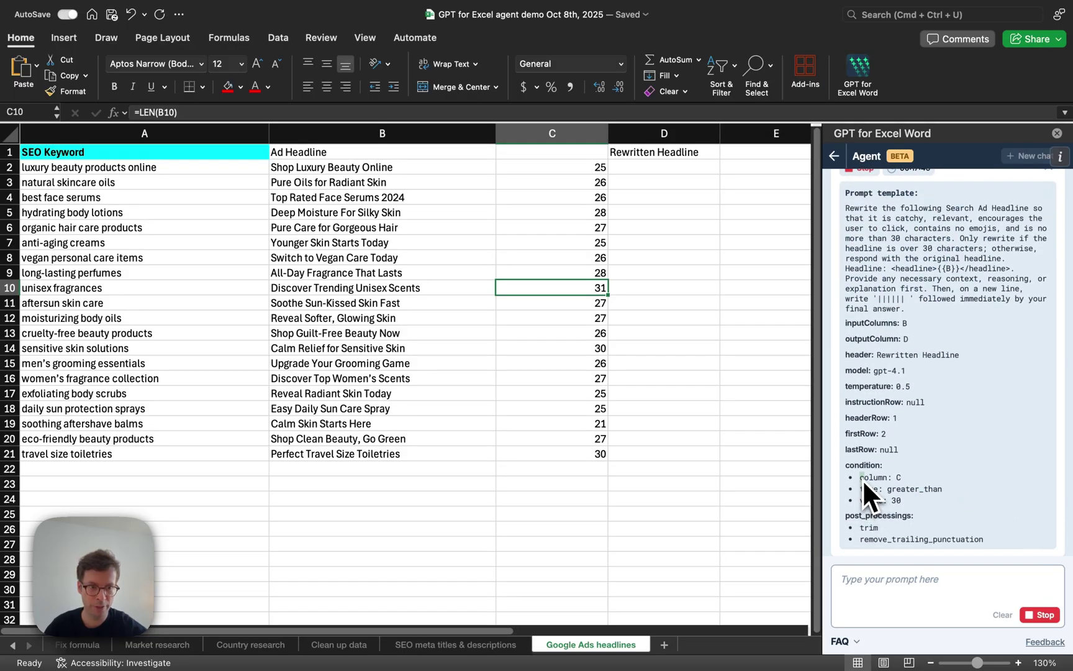
left_click(908, 502)
left_click_drag(851, 476, 930, 492)
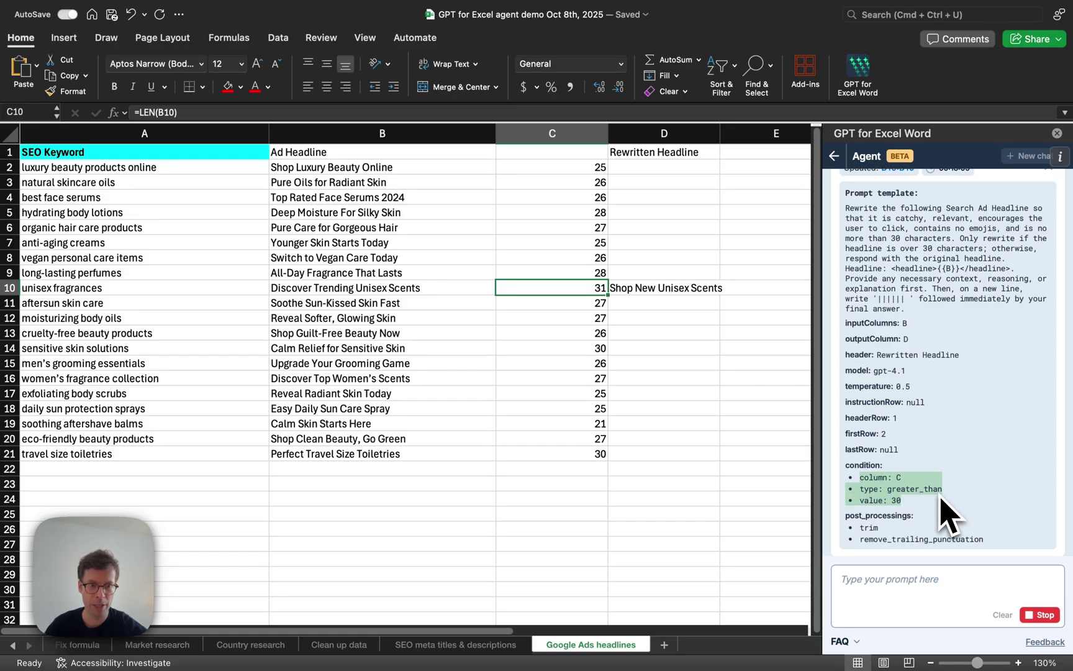
- Verify D10's rewrite 'Shop New Unisex Scents' against C10's length and its new length in E10
left_click(678, 285)
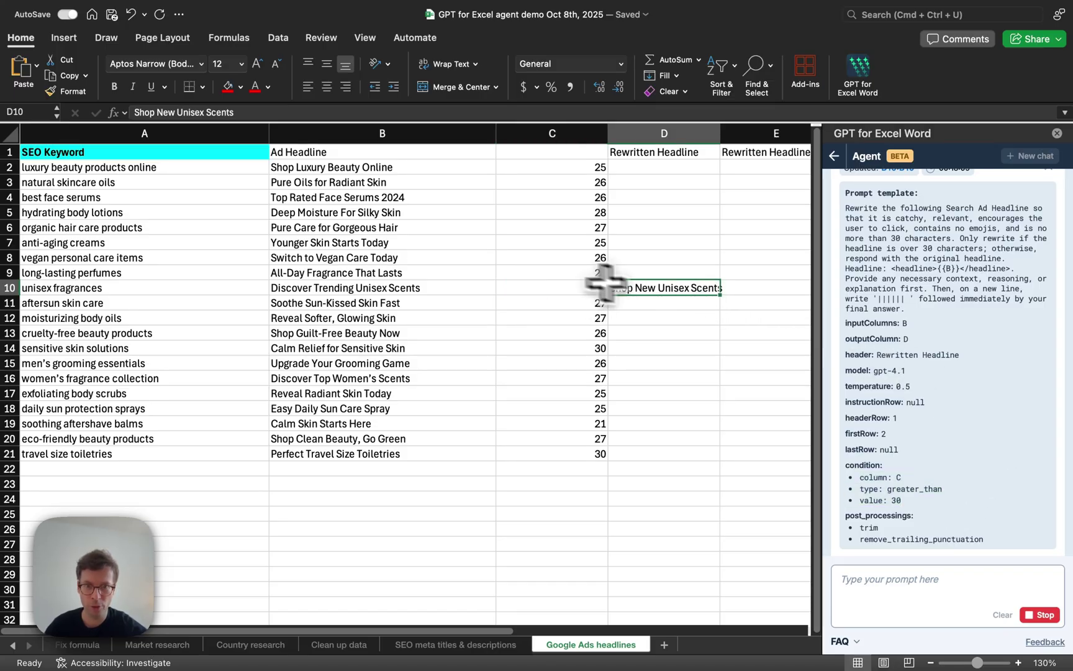
left_click(565, 290)
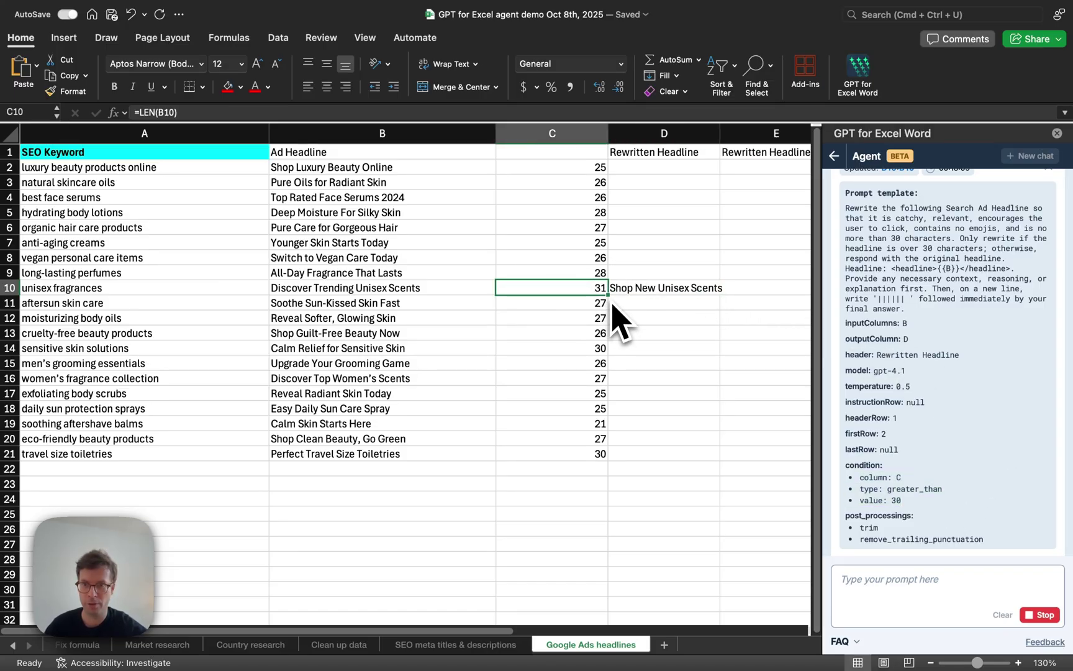
scroll(556, 296, "right", 3)
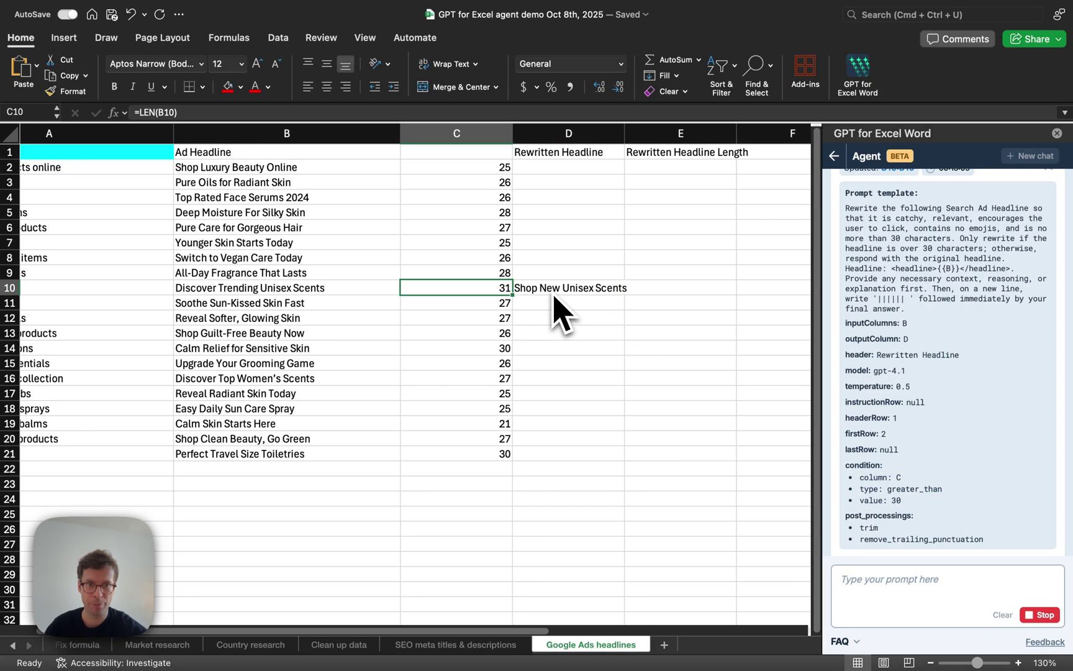
left_click(691, 288)
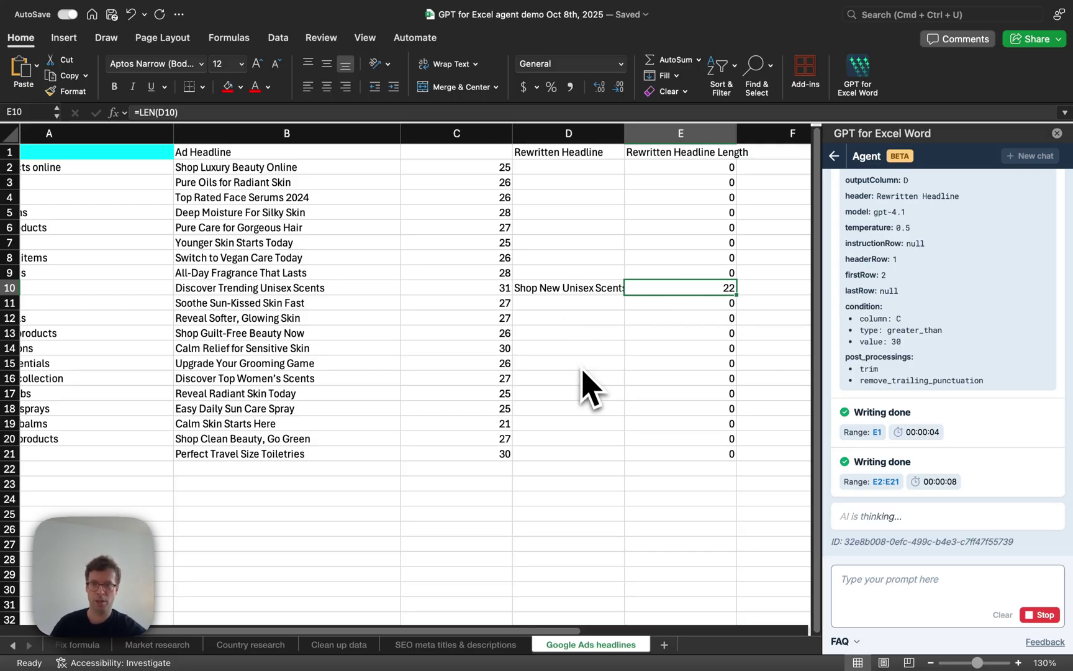
scroll(579, 384, "left", 3)
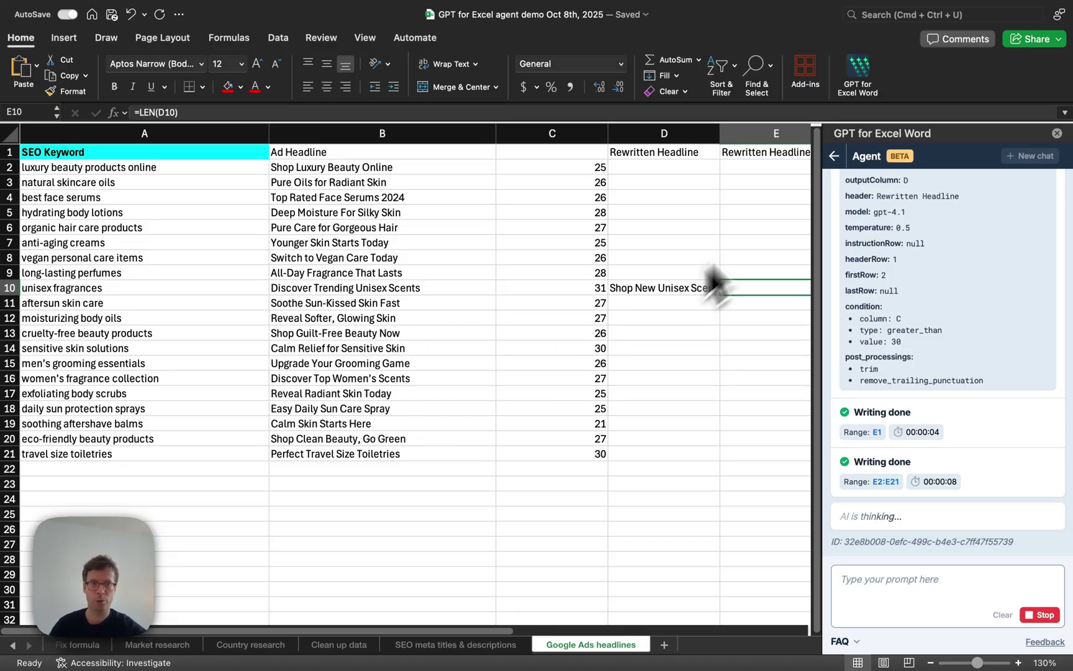
- Return the add-in to Home and load the 'Translate in multiple languages' example
left_click(835, 156)
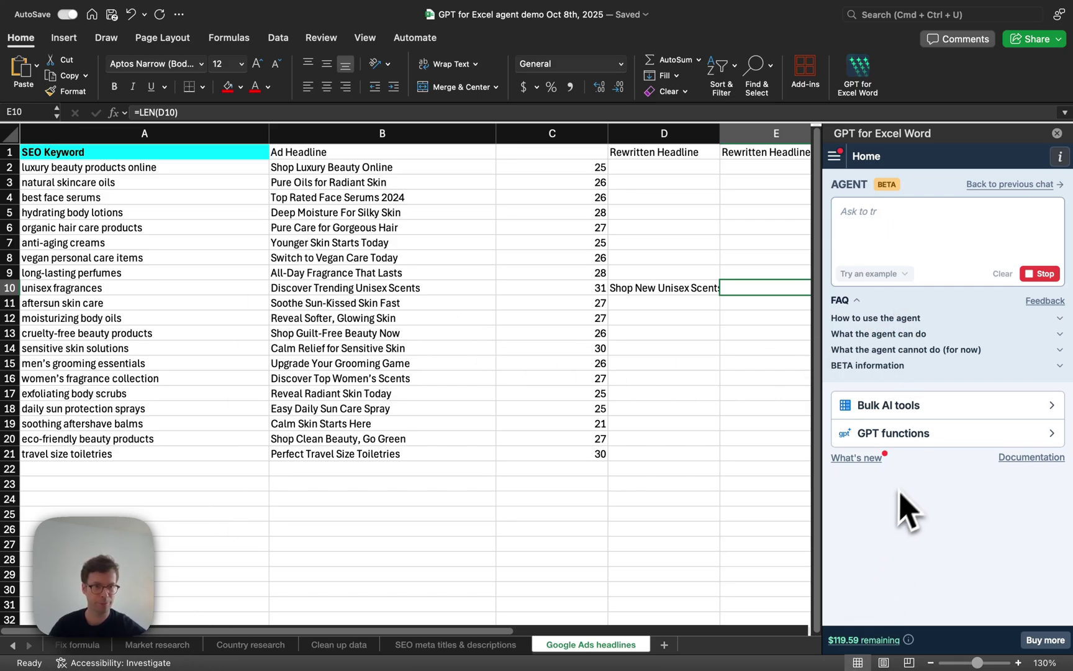
left_click(889, 272)
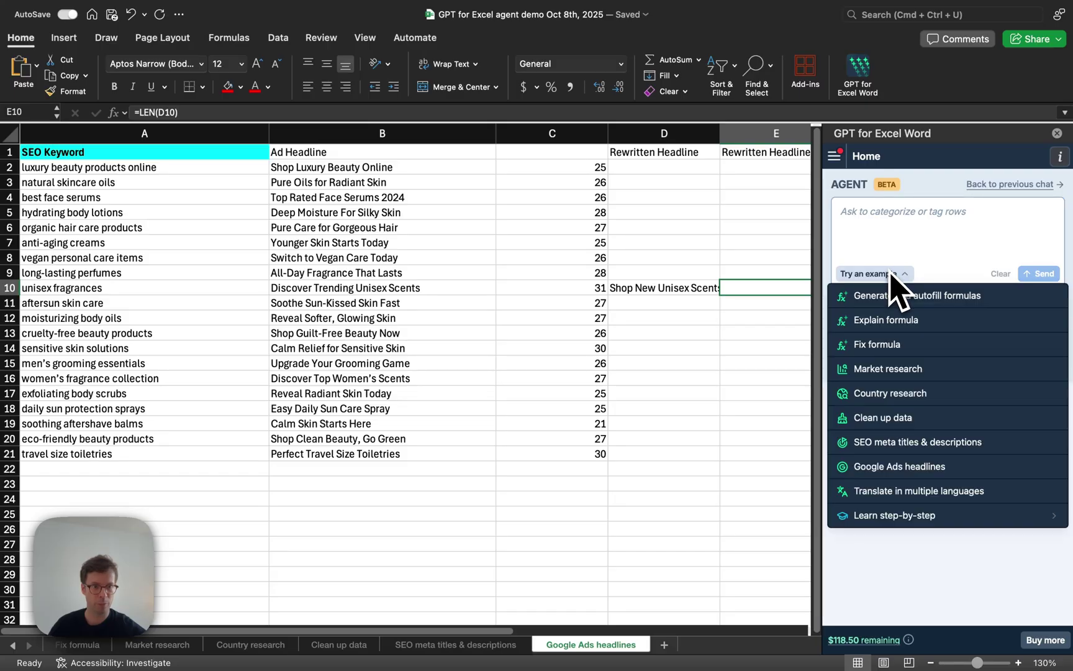
left_click(896, 492)
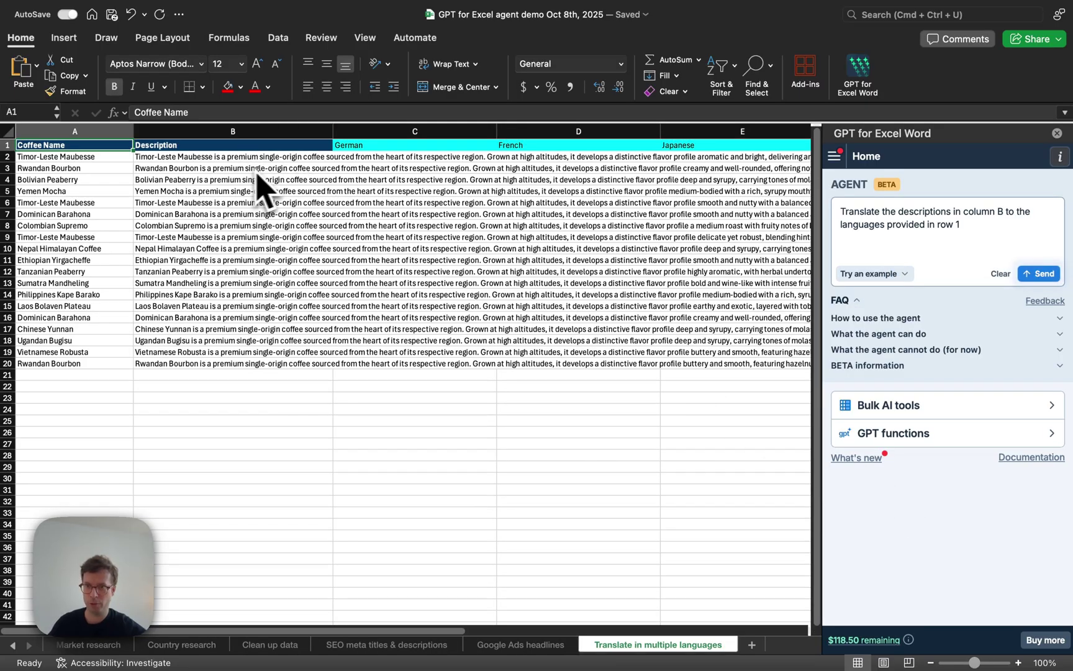
- Wrap the coffee descriptions in column B and place the caret in the translate prompt
left_click(264, 131)
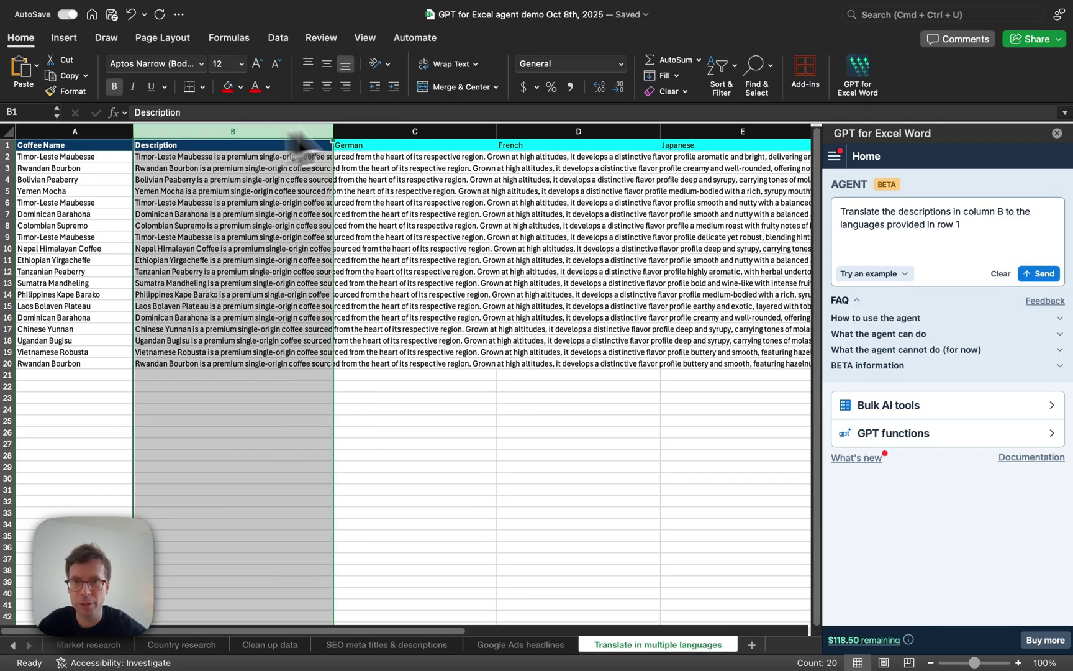
left_click(449, 63)
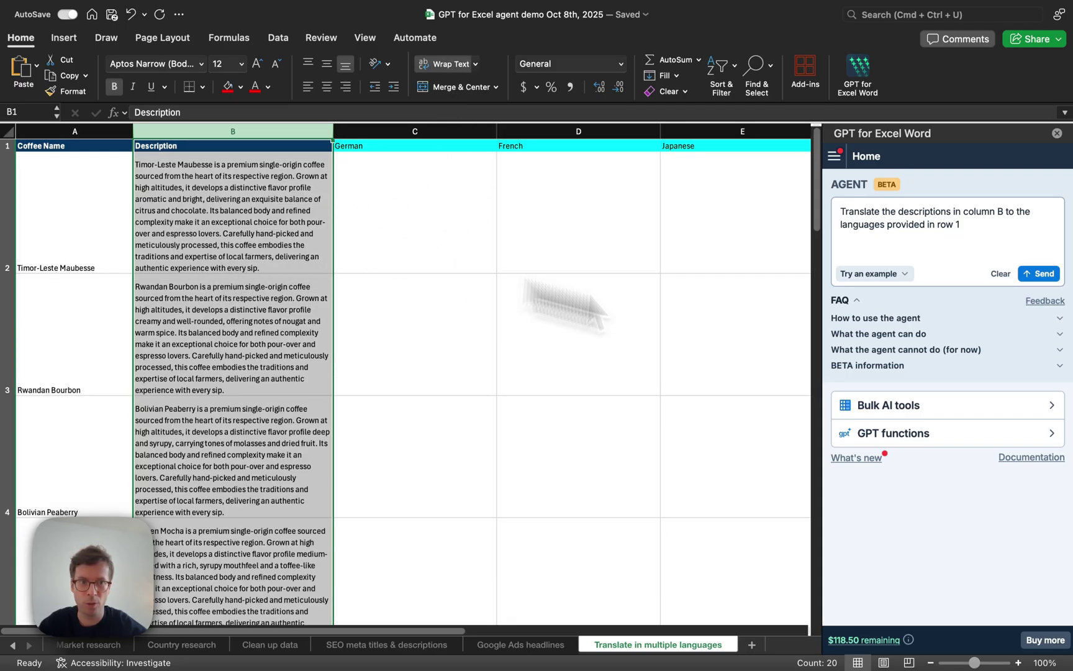
left_click(983, 234)
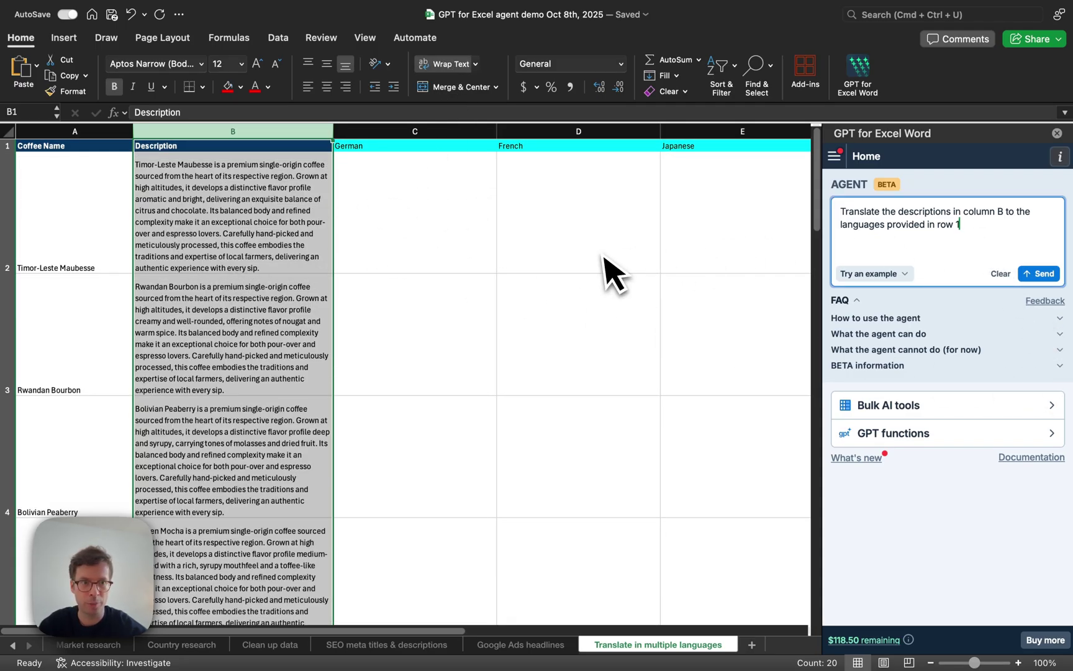
- Send the translation request to the agent and browse the language columns as they fill
left_click(1047, 274)
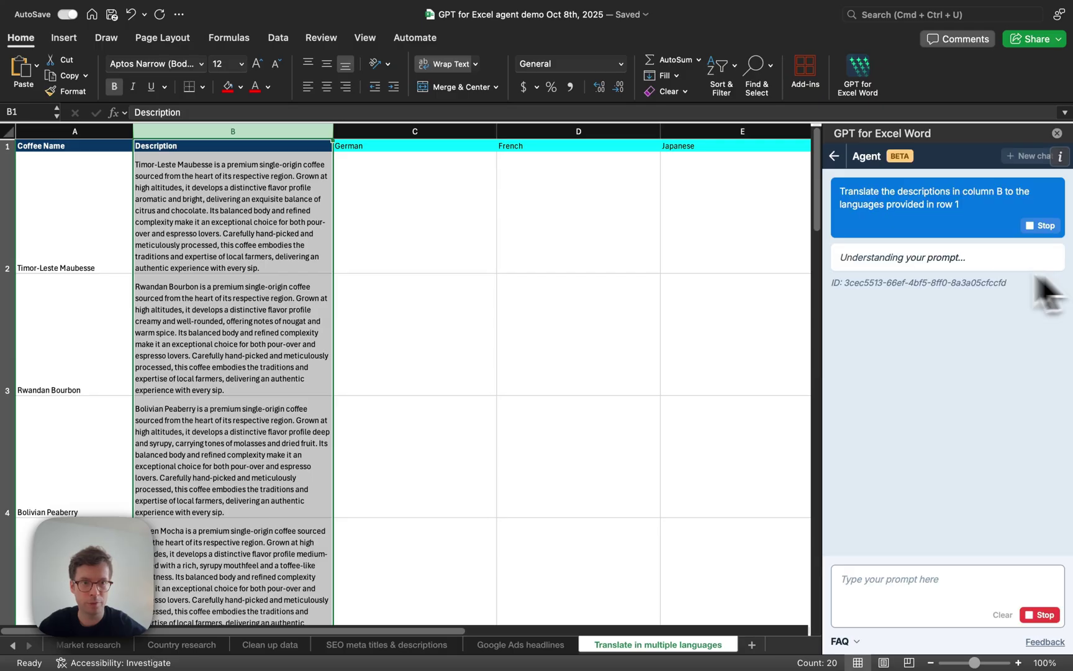
left_click(79, 228)
scroll(484, 251, "right", 8)
left_click(484, 252)
scroll(484, 251, "left", 8)
scroll(623, 225, "right", 8)
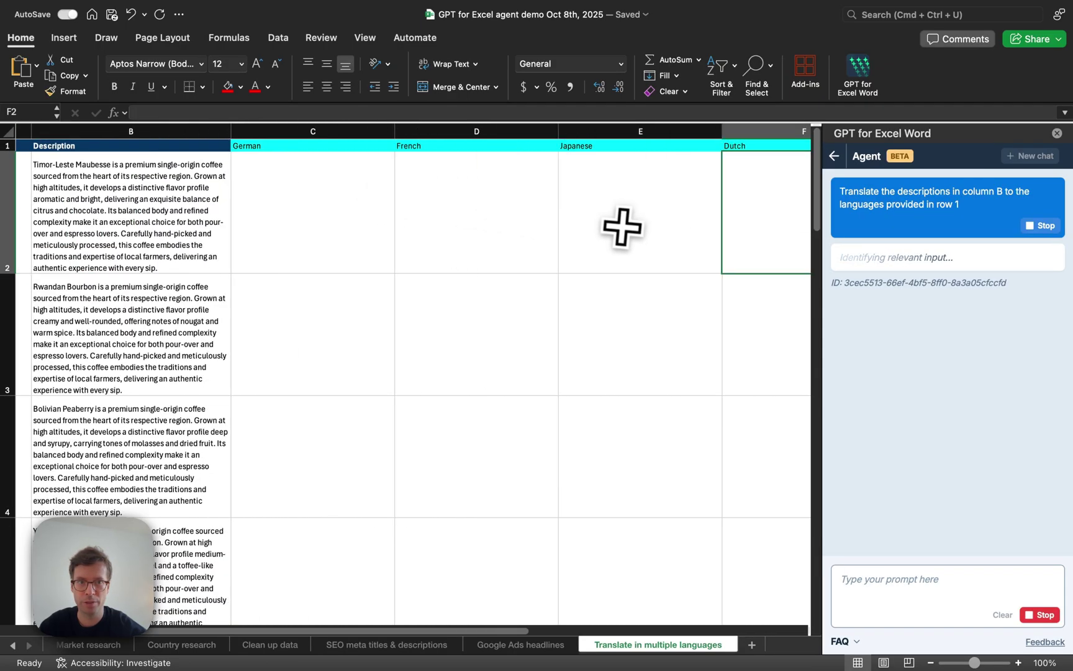
scroll(623, 225, "left", 8)
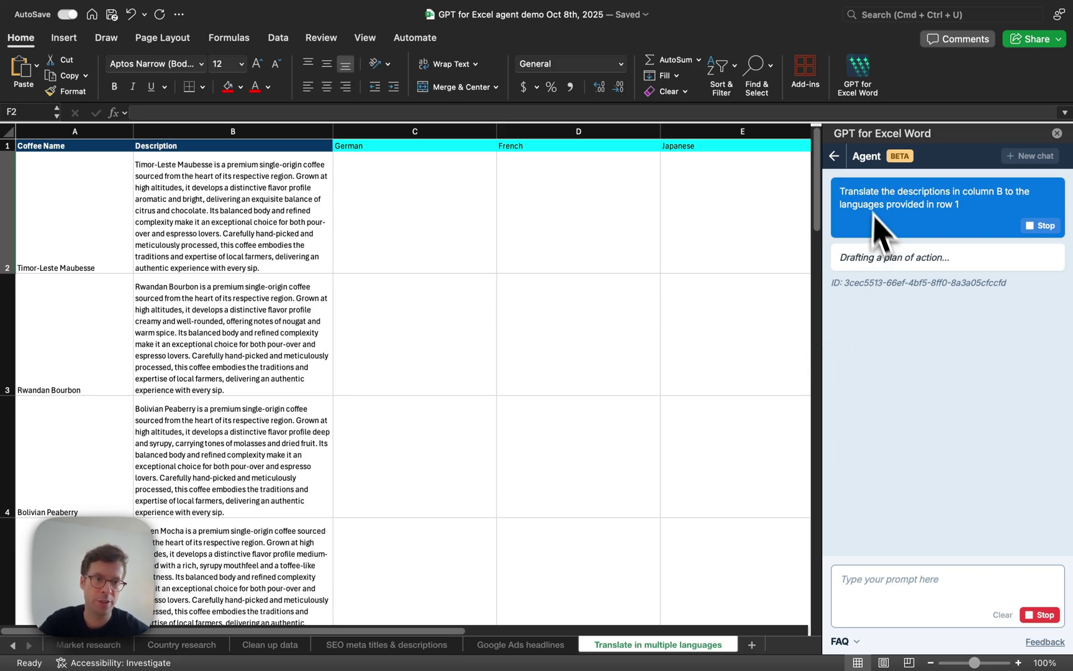
left_click_drag(841, 188, 943, 197)
left_click(981, 210)
left_click(964, 193)
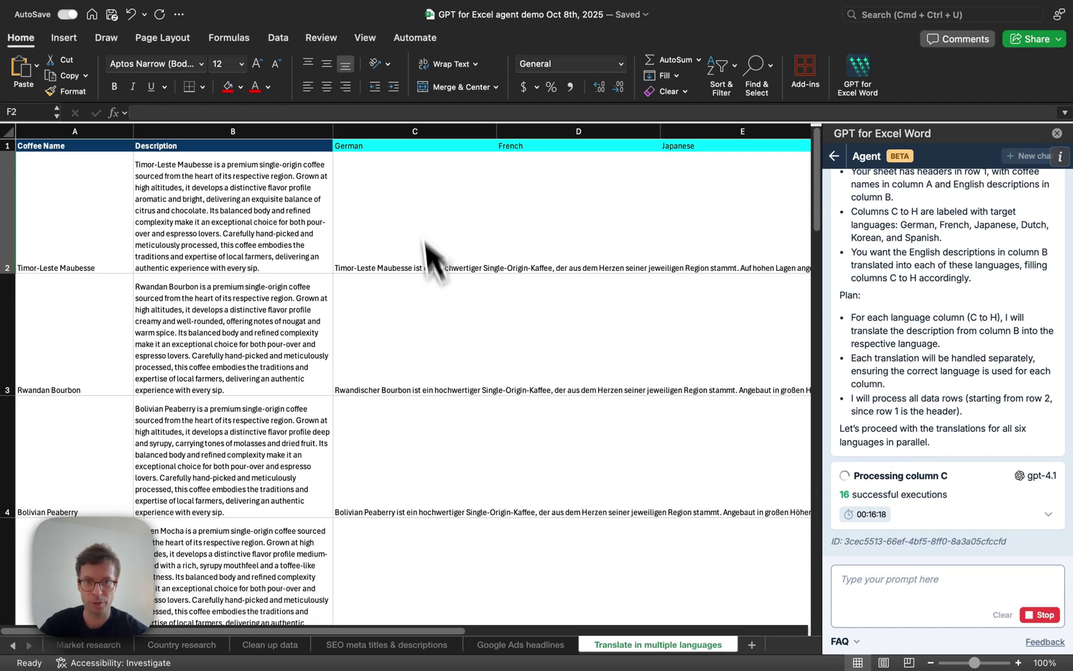
- Wrap the German, French and Japanese columns C–E, select D2, then stop the agent's run
left_click_drag(413, 130, 724, 115)
left_click(448, 65)
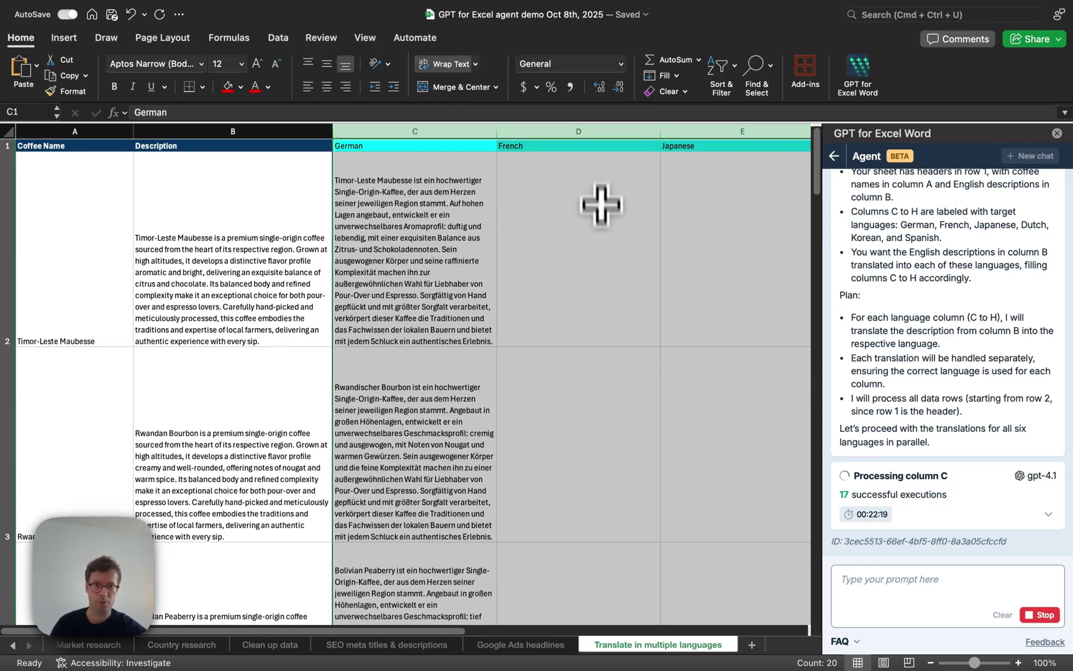
left_click(604, 244)
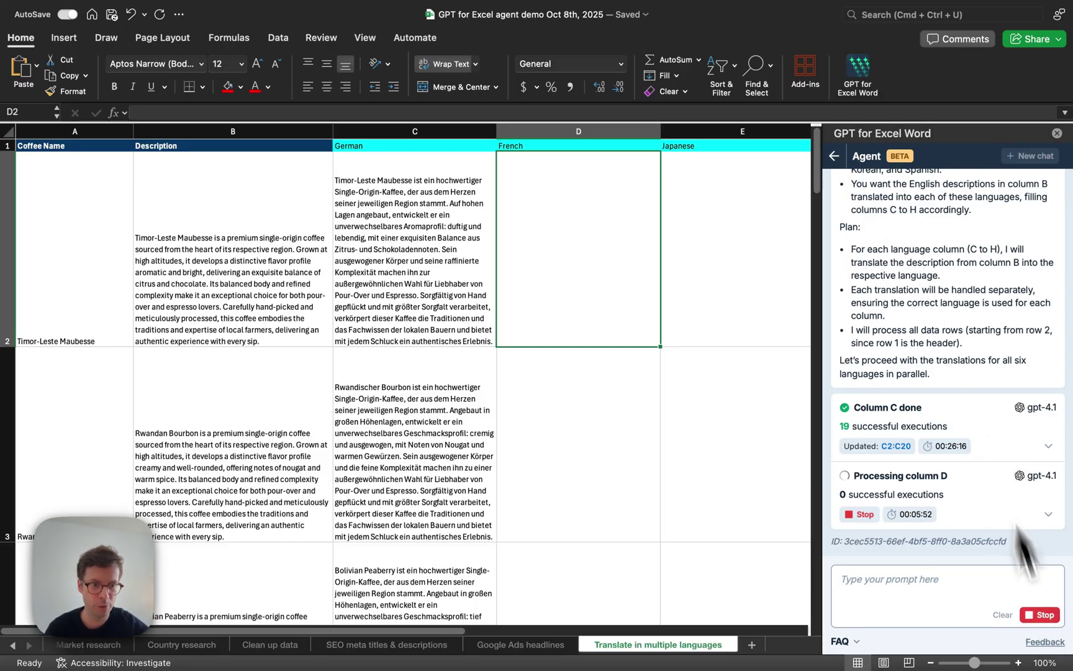
left_click(1042, 615)
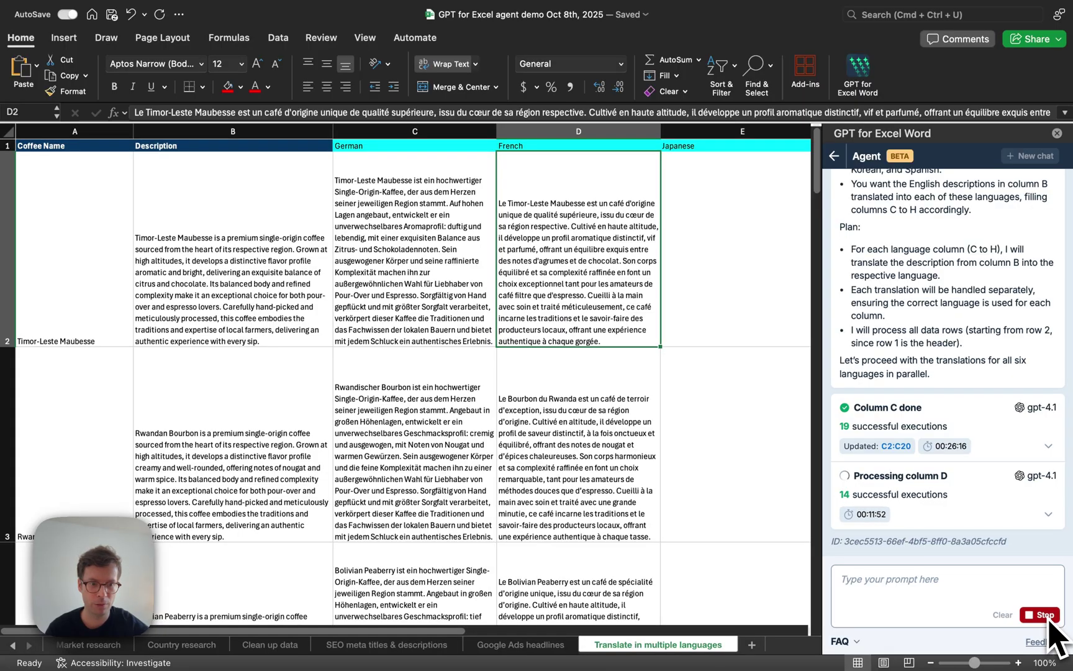
- Go back to the add-in home and expand 'What the agent cannot do', highlighting the URL-scraping and image-input limits
left_click(835, 156)
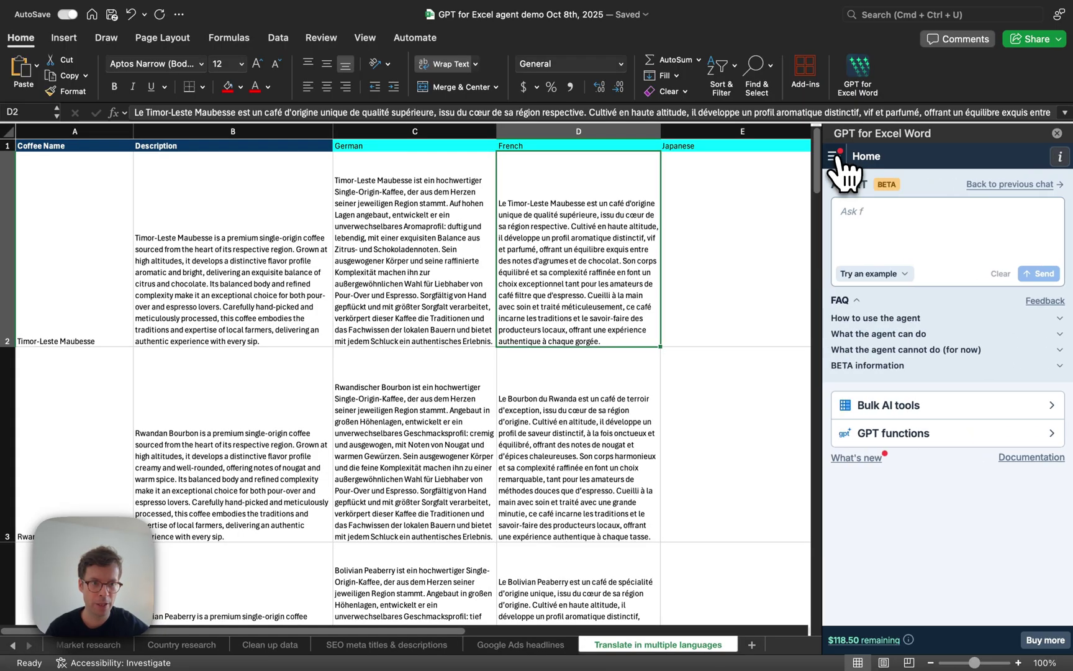
left_click(885, 350)
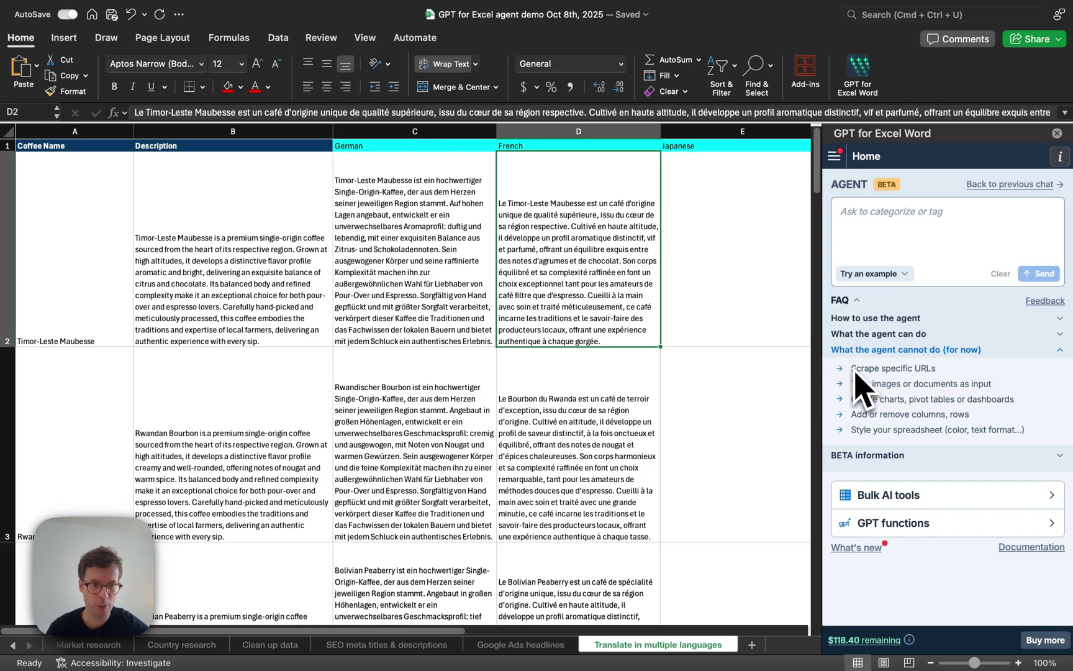
left_click_drag(850, 368, 951, 375)
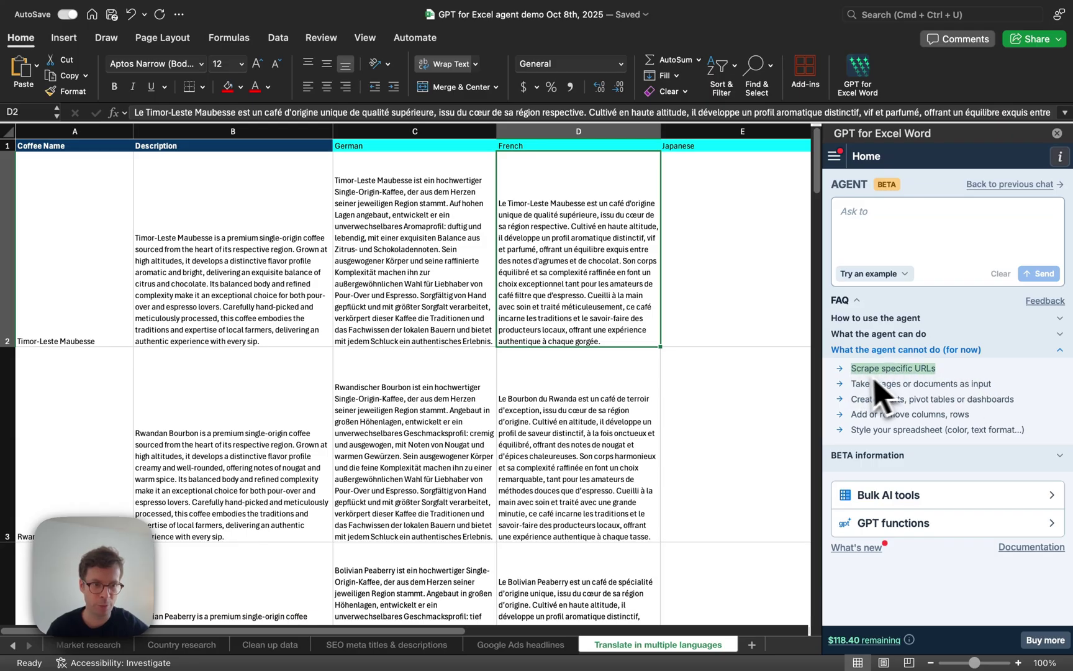
left_click(855, 387)
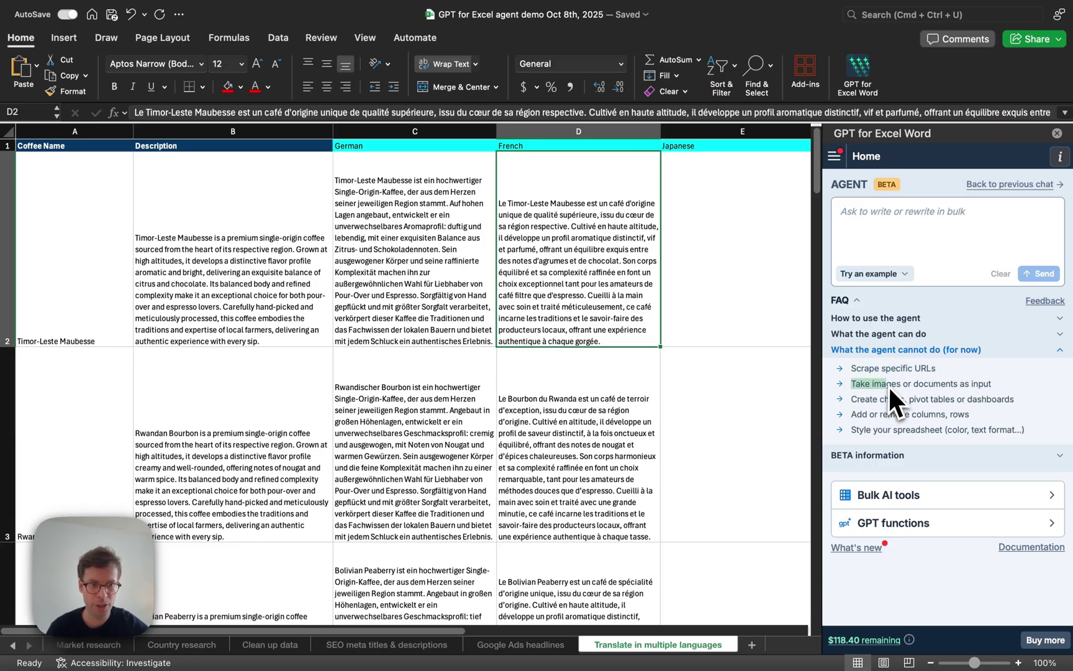
left_click_drag(890, 388, 1003, 393)
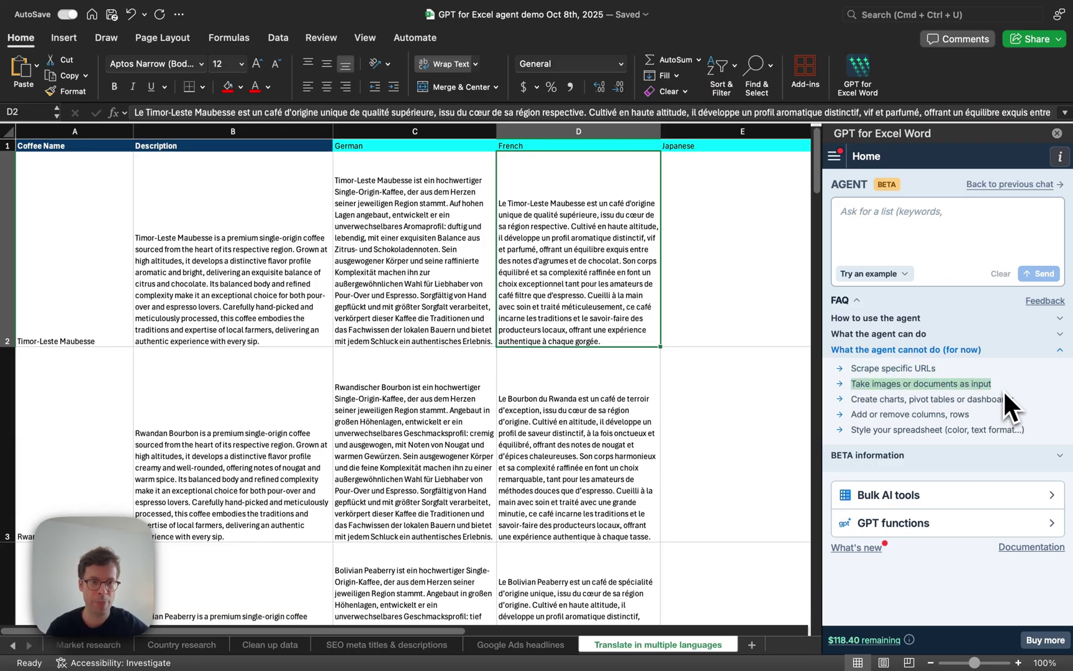
- Highlight the charts, add/remove rows and styling limitations, then expand 'What the agent can do'
left_click_drag(851, 399, 887, 399)
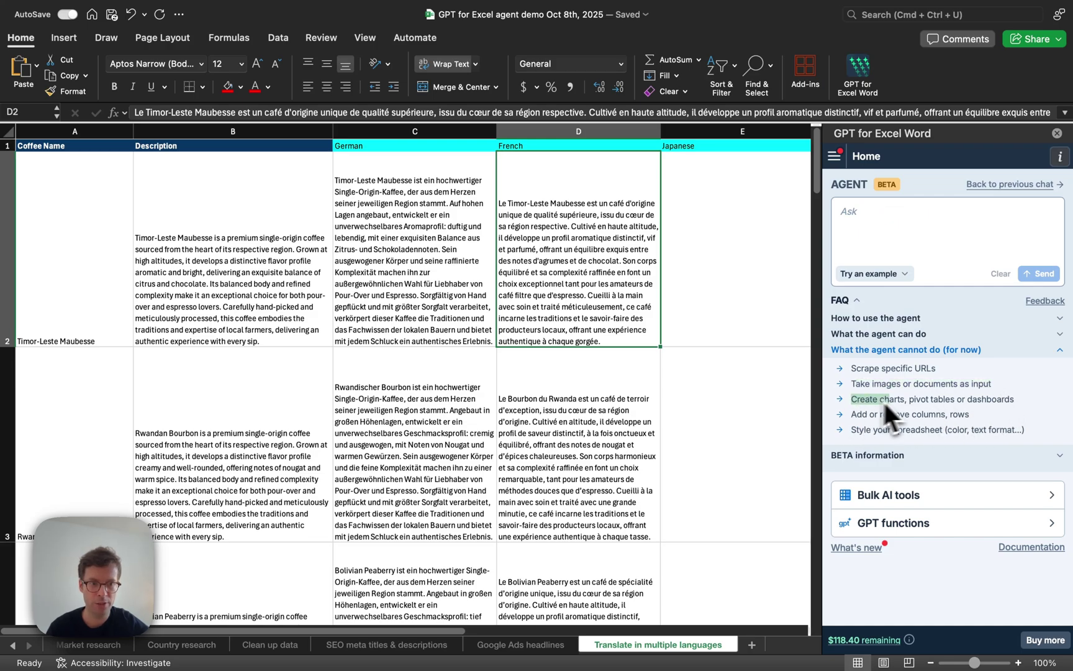
left_click_drag(971, 408, 1017, 411)
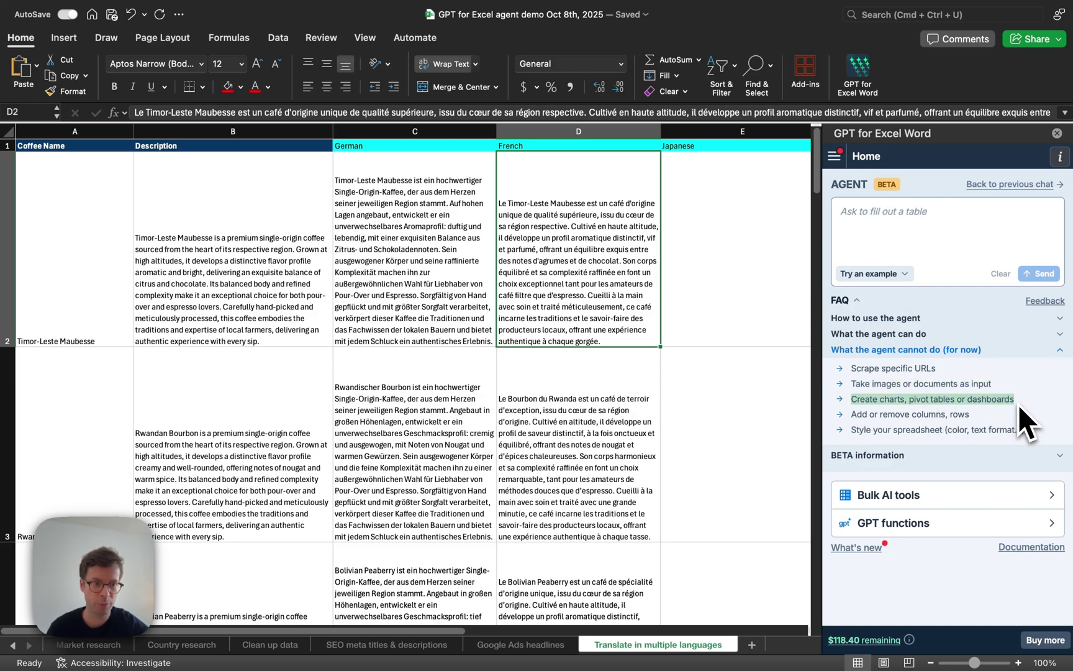
left_click(853, 421)
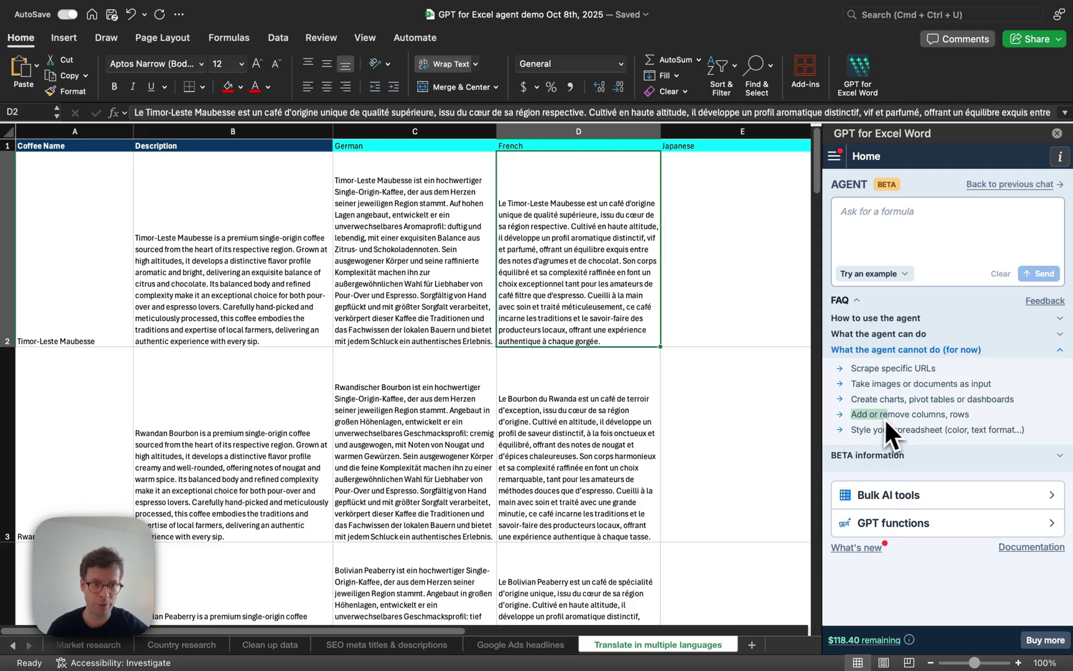
left_click_drag(887, 422, 936, 423)
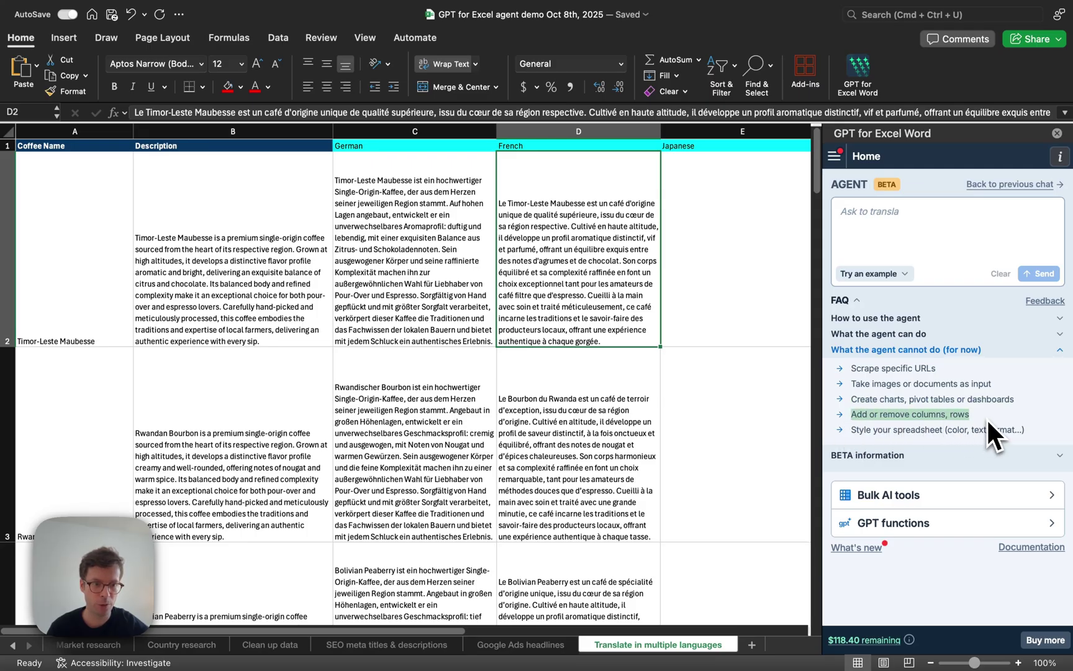
left_click_drag(852, 430, 978, 435)
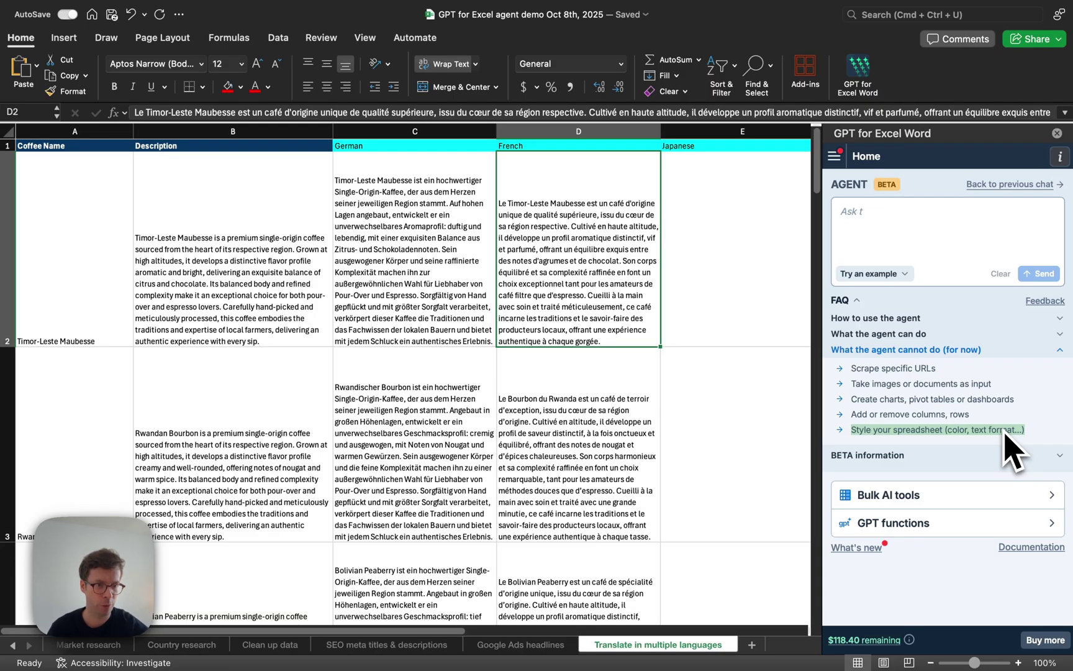
left_click(886, 333)
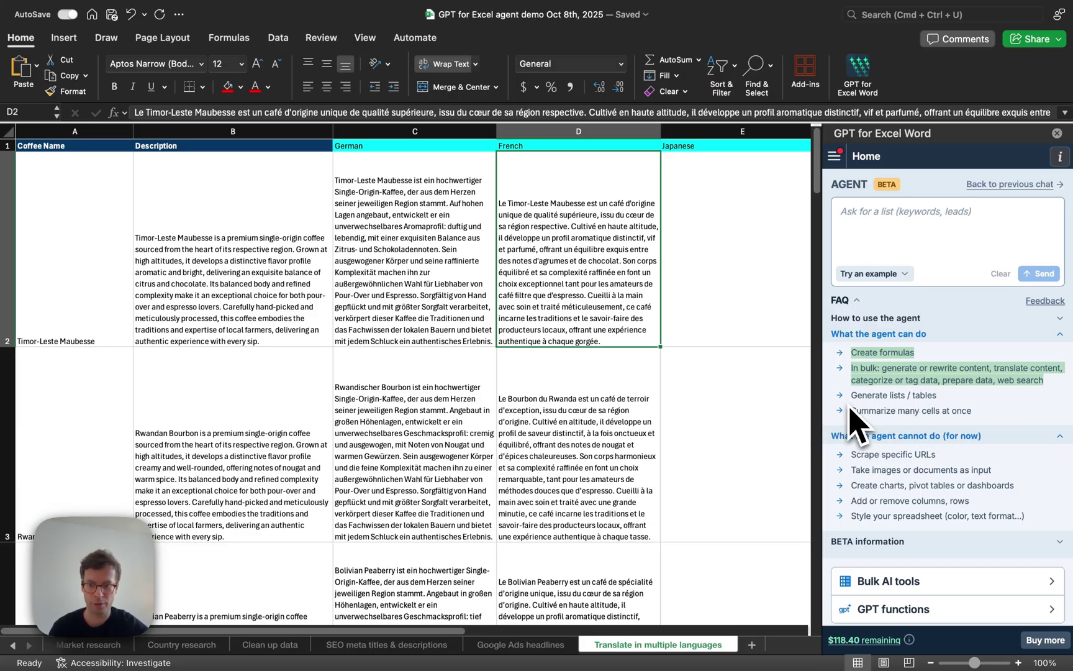
- On the Market research sheet, draft the agent request 'summarize this data for me and point out interesting insights'
left_click(112, 646)
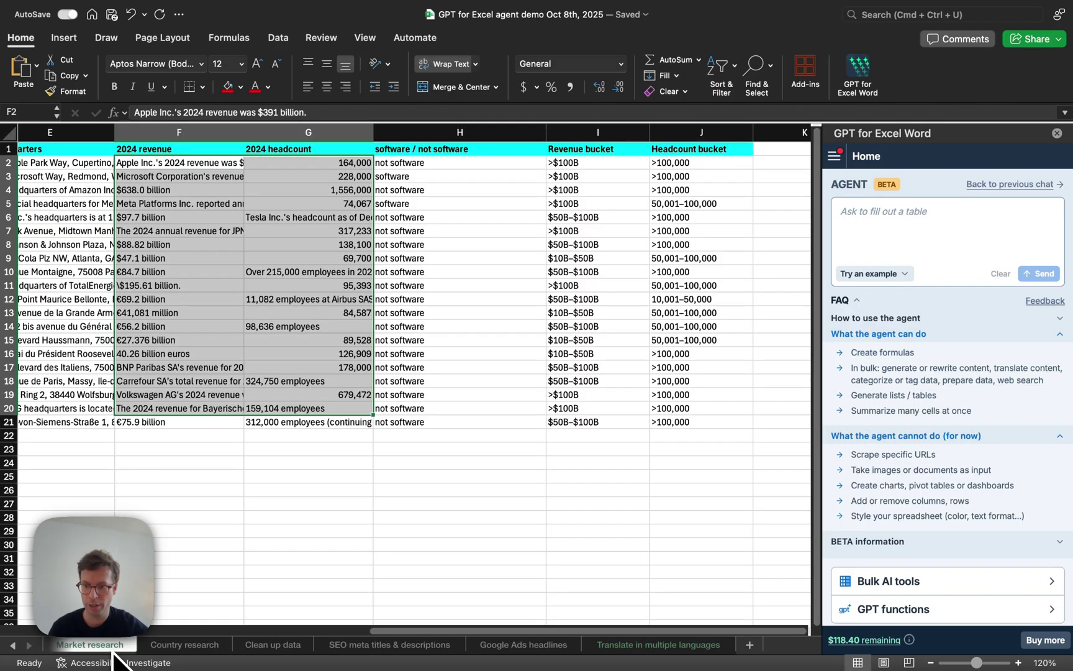
left_click(457, 299)
left_click(926, 236)
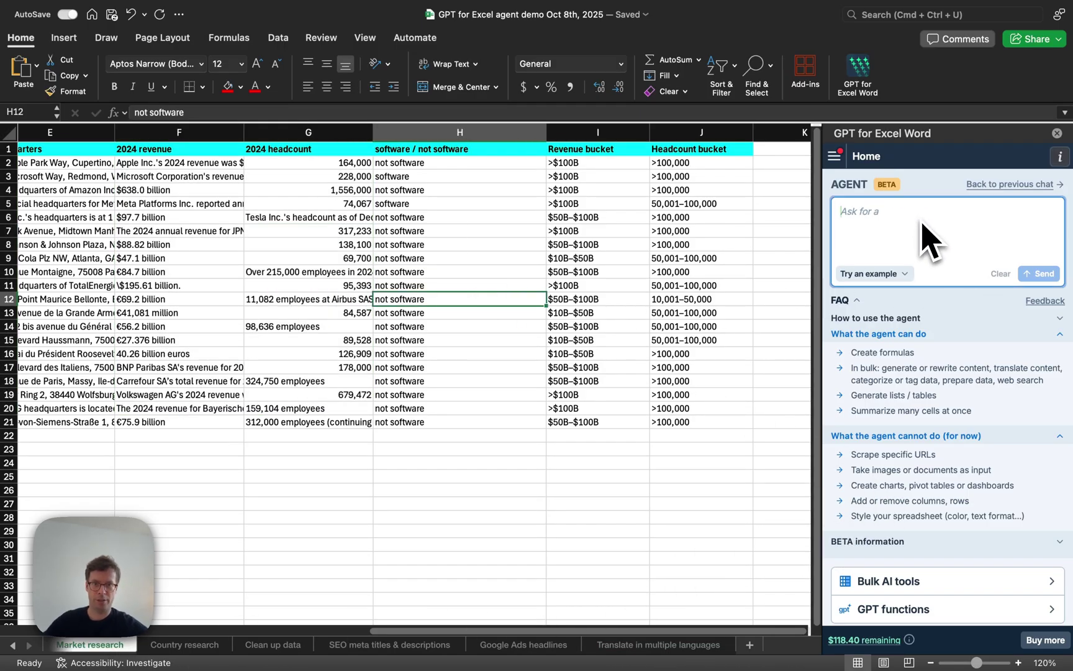
type("summarize this dat")
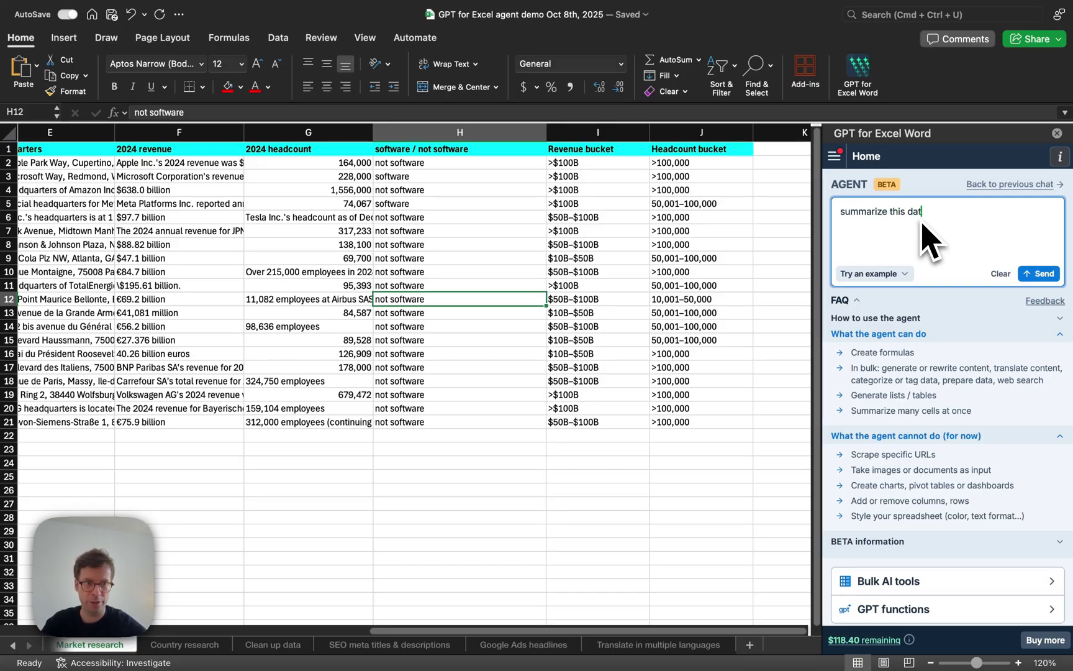
type("form")
key("BackSpace")
key("BackSpace")
type("r me and point out ")
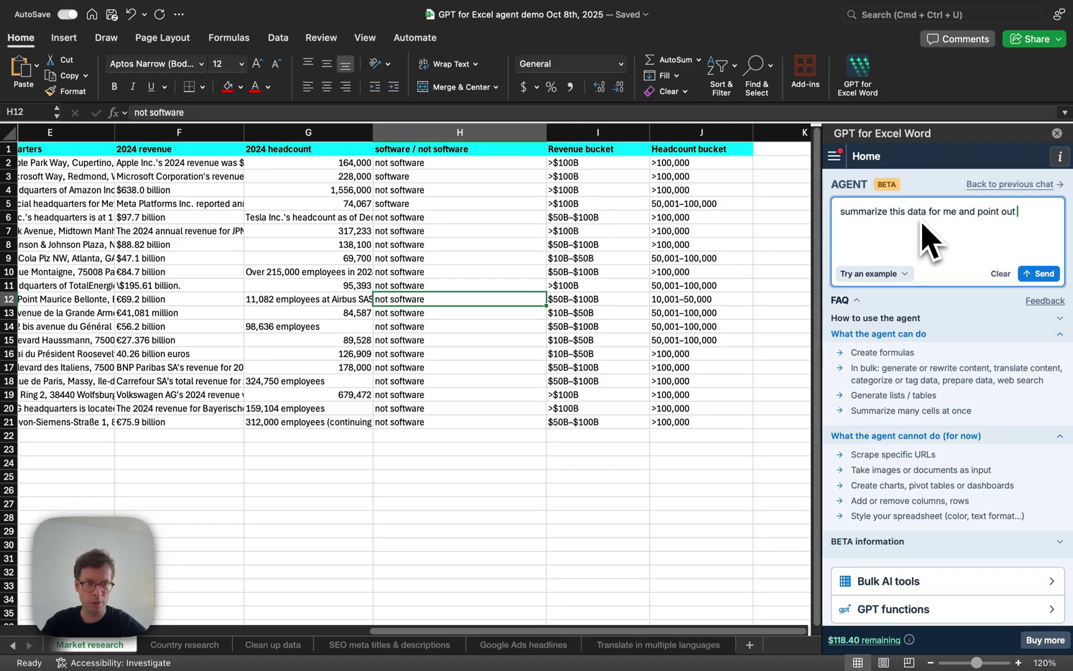
type("interesting")
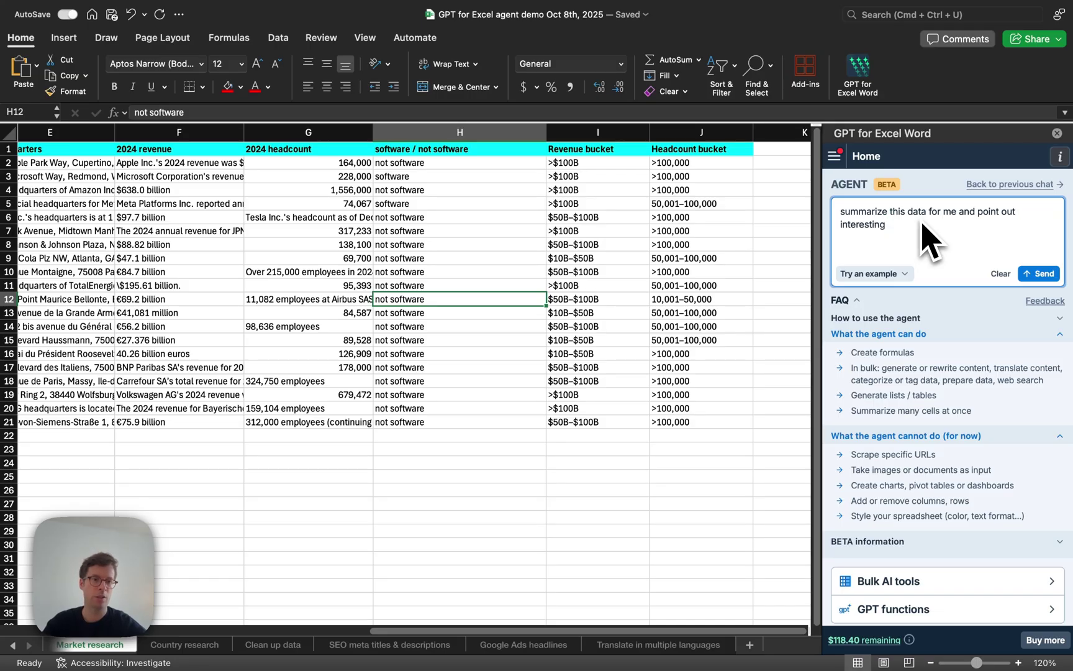
type(" insights")
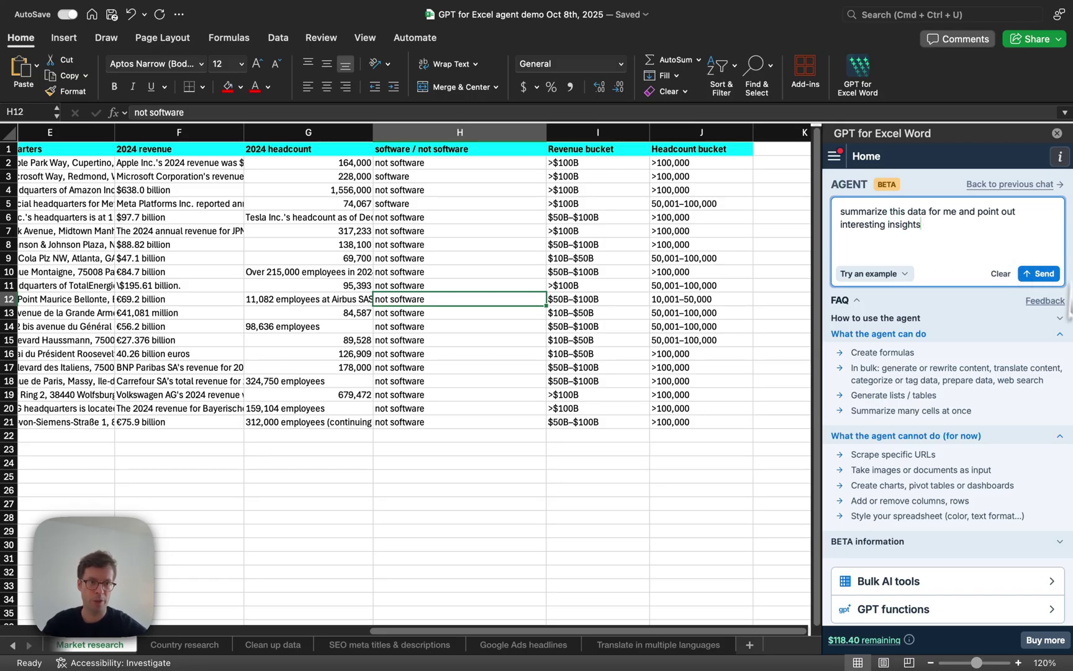
- Send the market research request and read through the agent's summary of structure, insights and patterns
left_click(1039, 273)
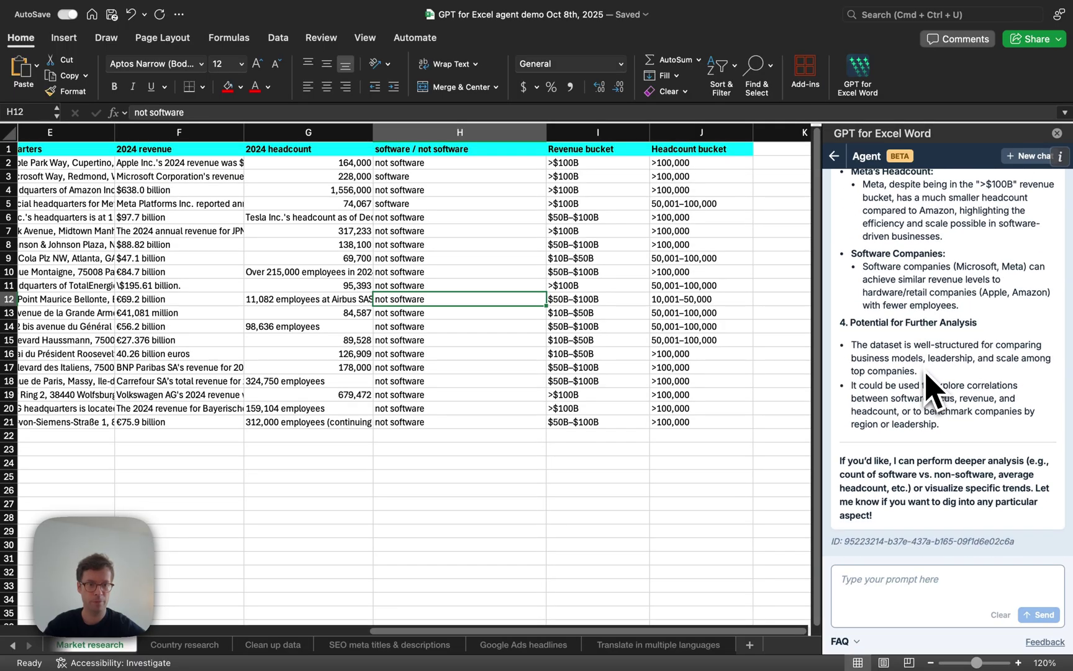
scroll(925, 374, "up", 10)
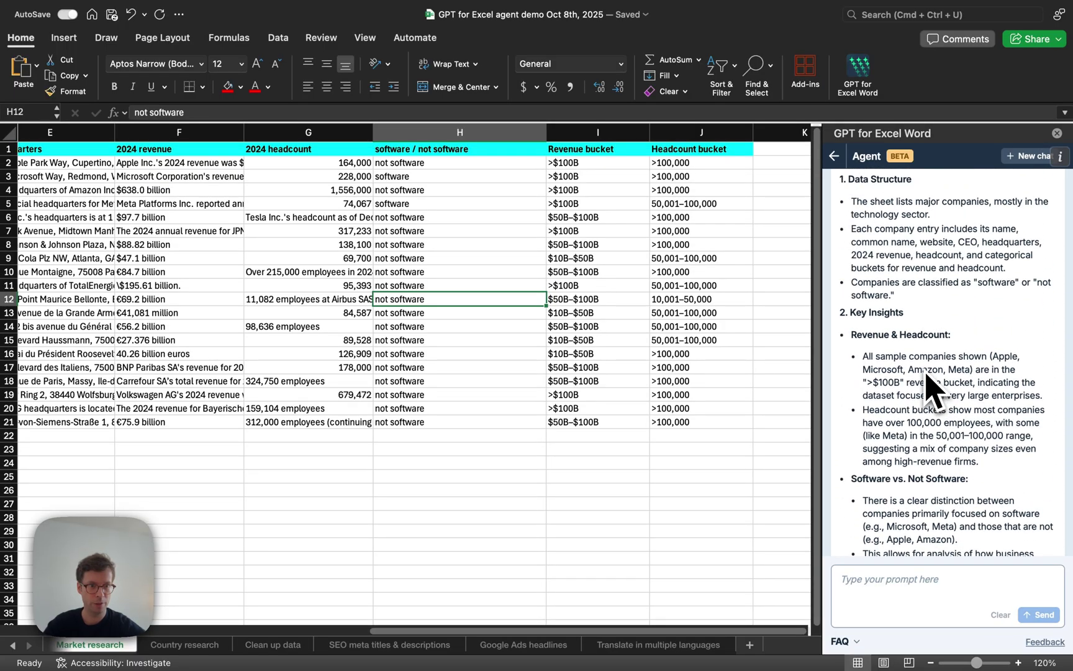
scroll(932, 385, "up", 5)
scroll(931, 388, "down", 3)
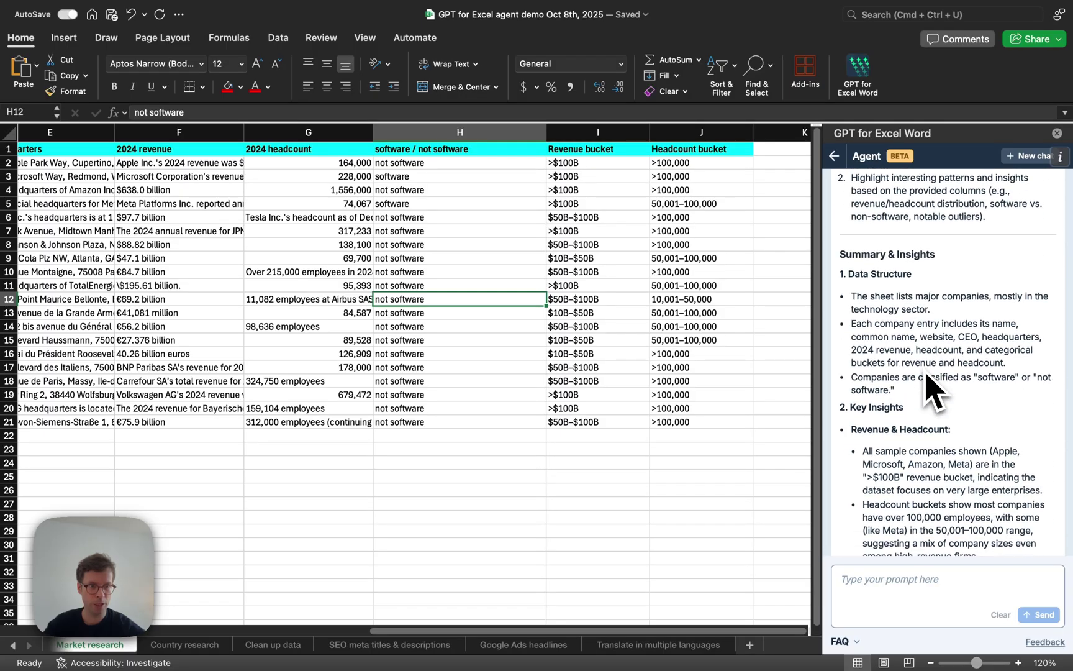
scroll(903, 363, "down", 3)
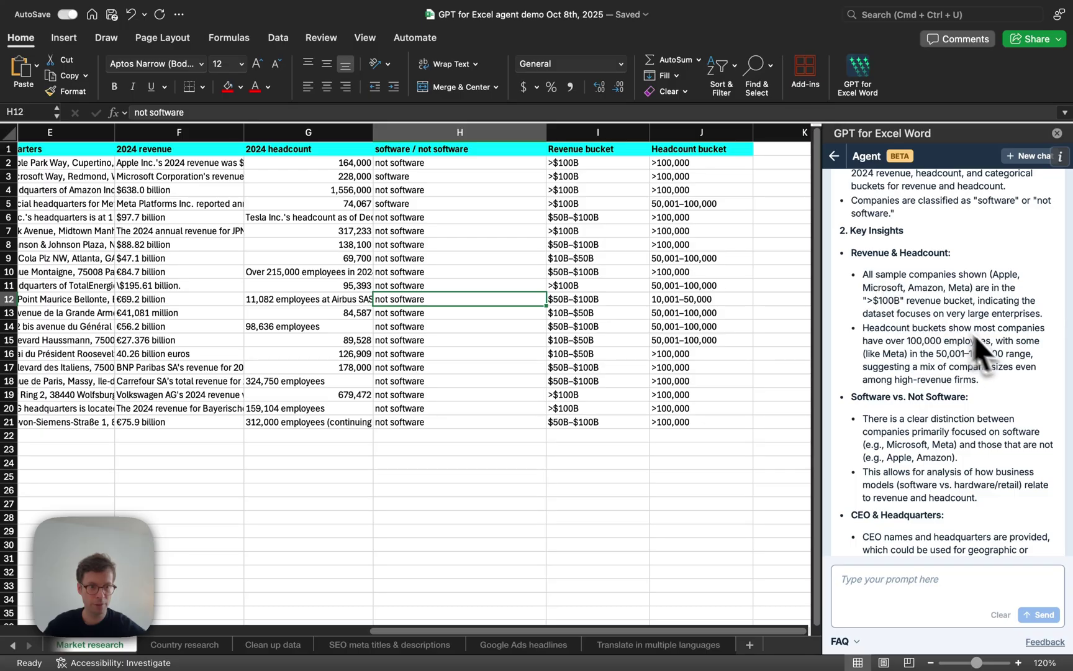
scroll(990, 348, "down", 2)
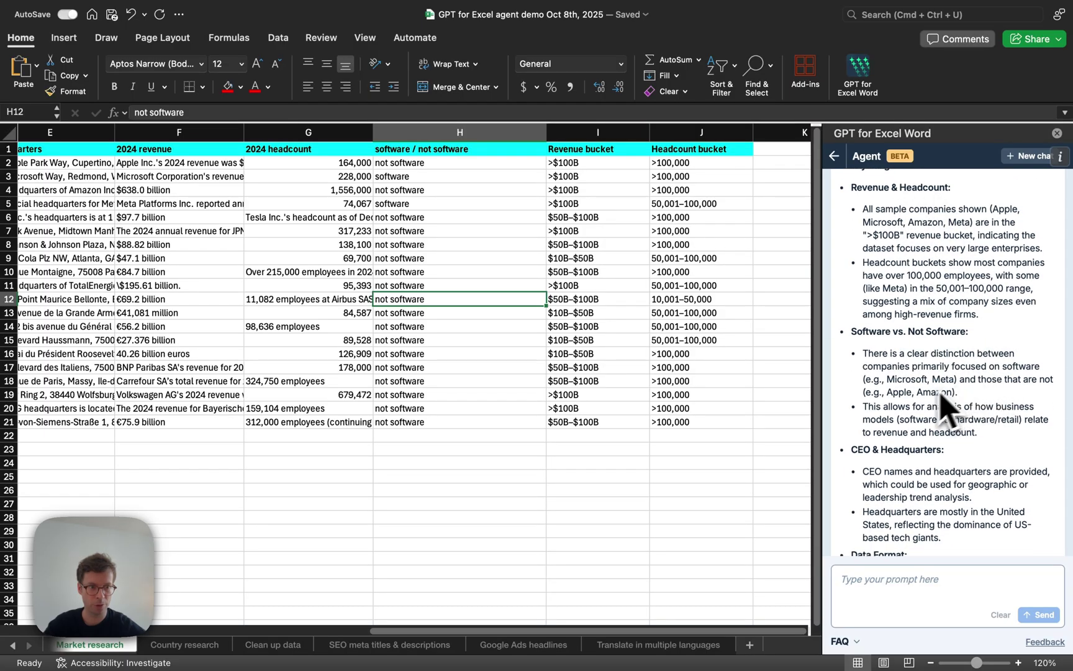
scroll(991, 469, "down", 2)
scroll(992, 480, "down", 8)
scroll(969, 426, "down", 4)
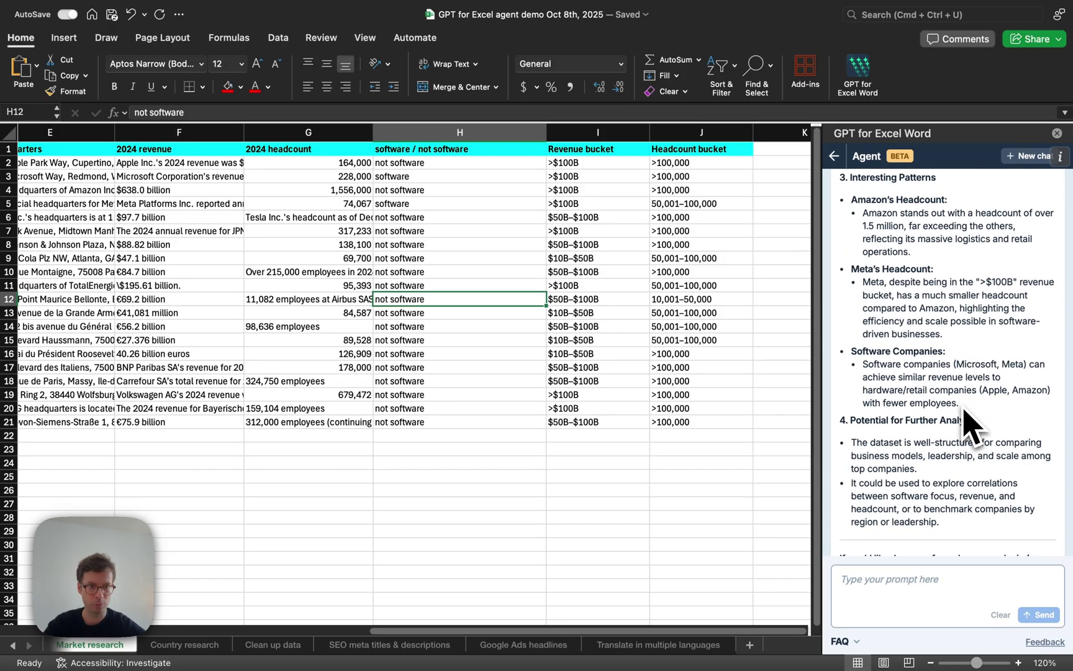
scroll(935, 463, "down", 2)
scroll(935, 463, "down", 2)
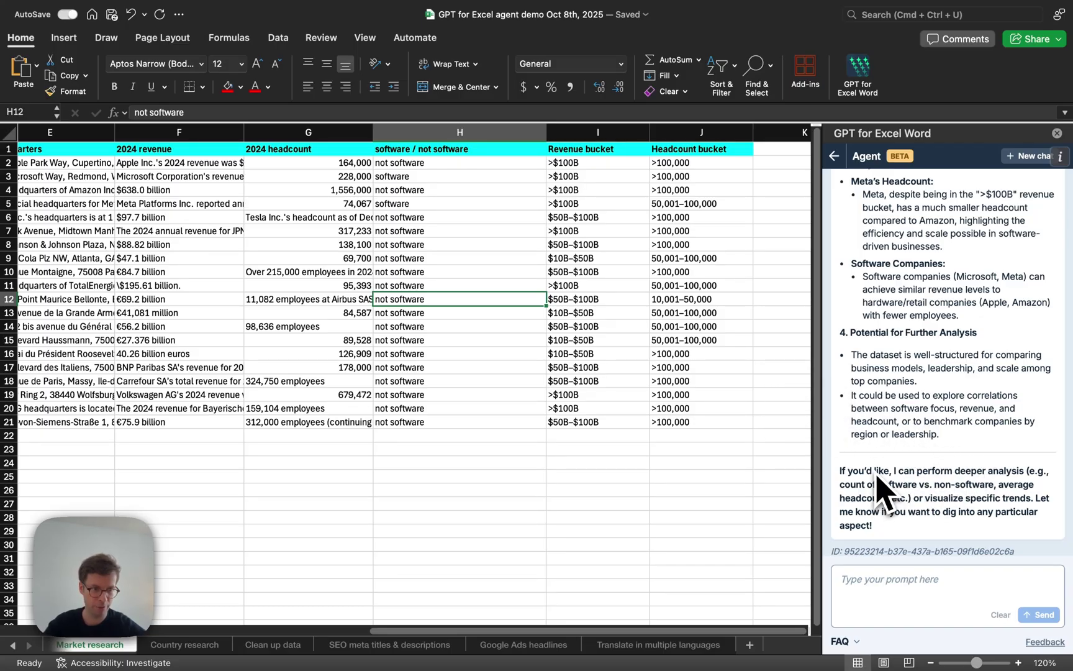
left_click_drag(874, 471, 957, 487)
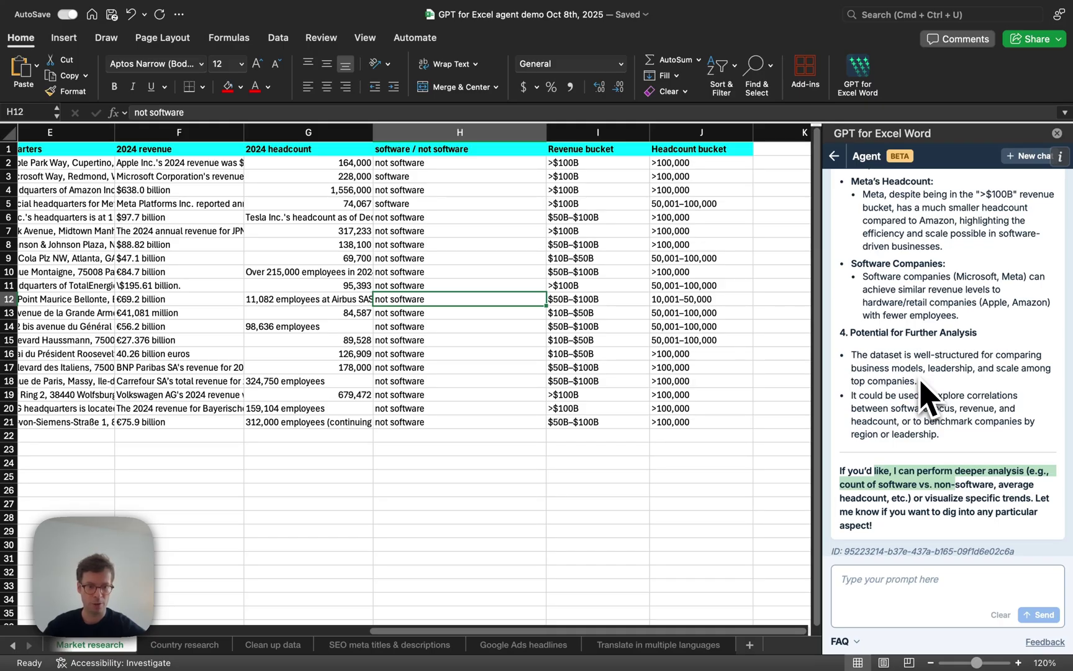
left_click(1000, 646)
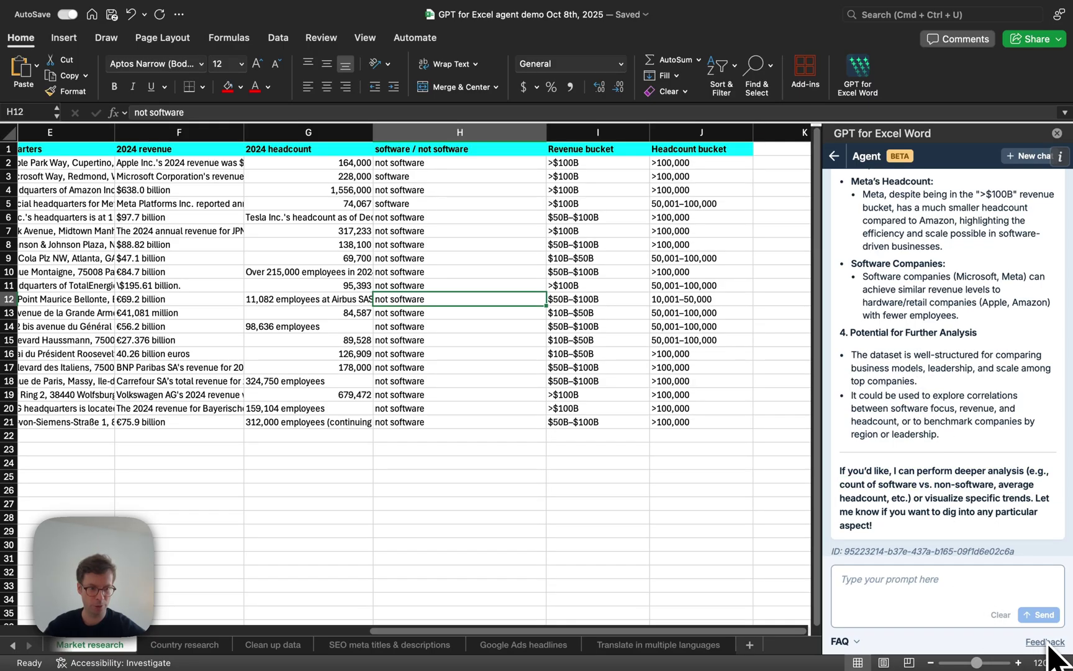